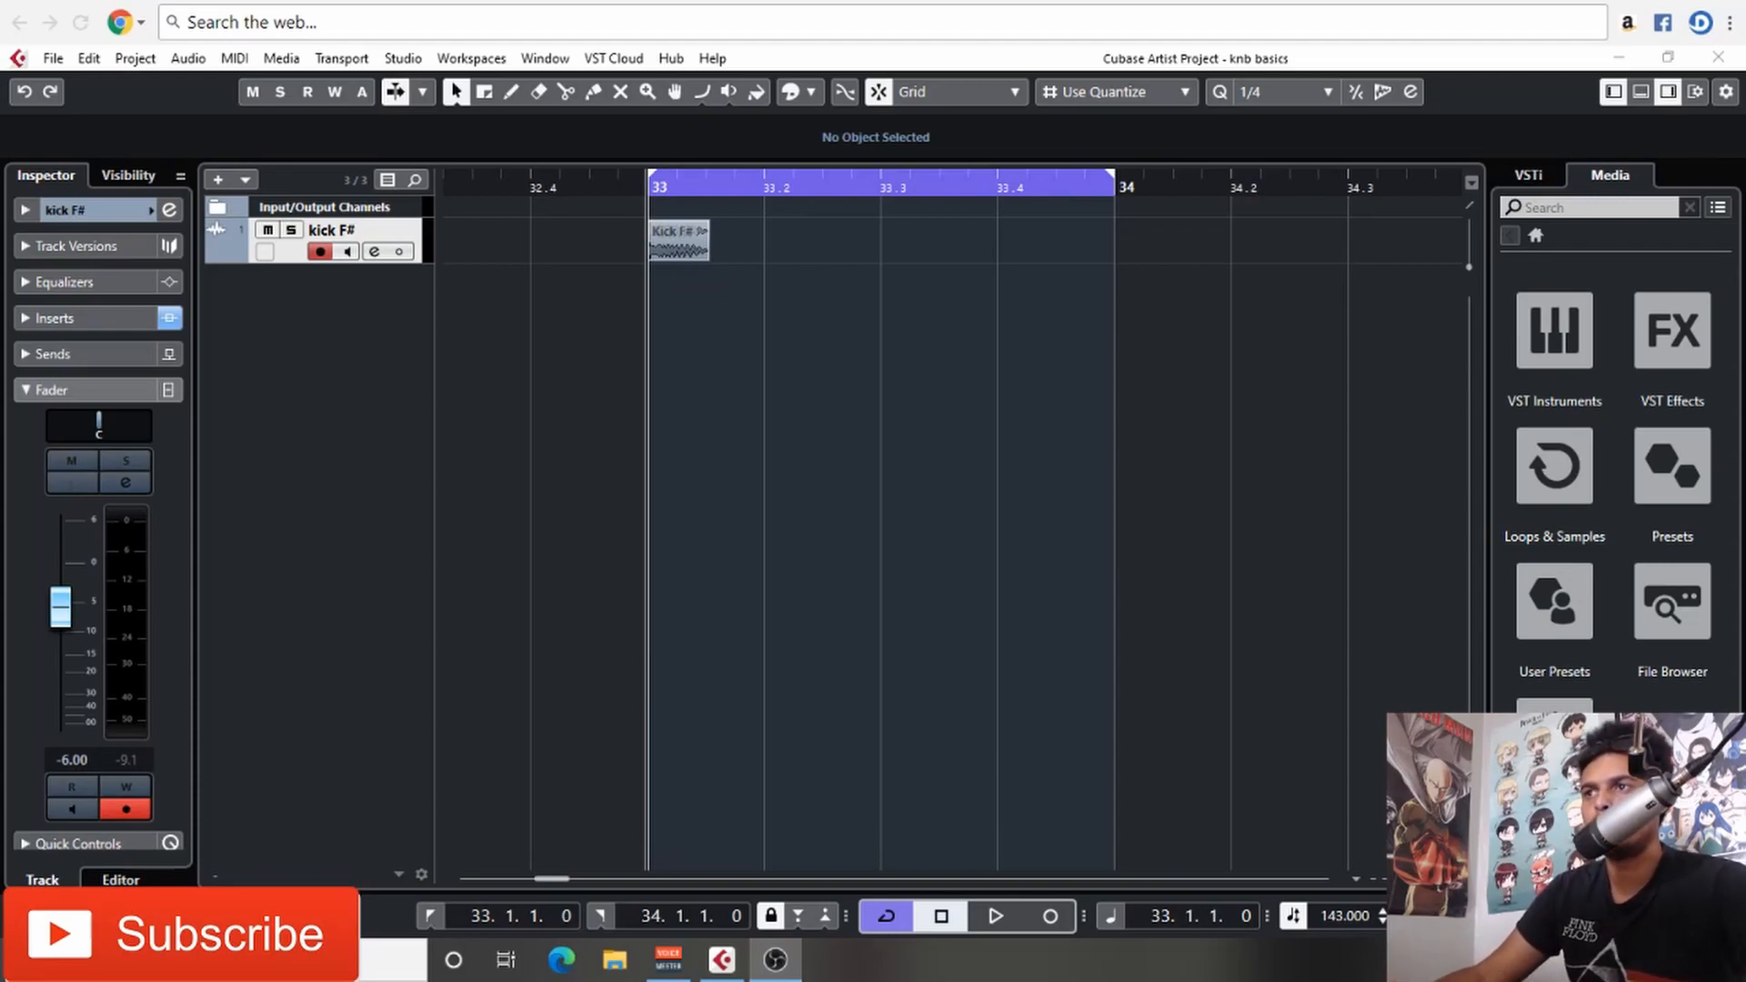
Step: Add a Serum_x64 instrument track and move its plug-in window clear of the track lanes
left_click(783, 417)
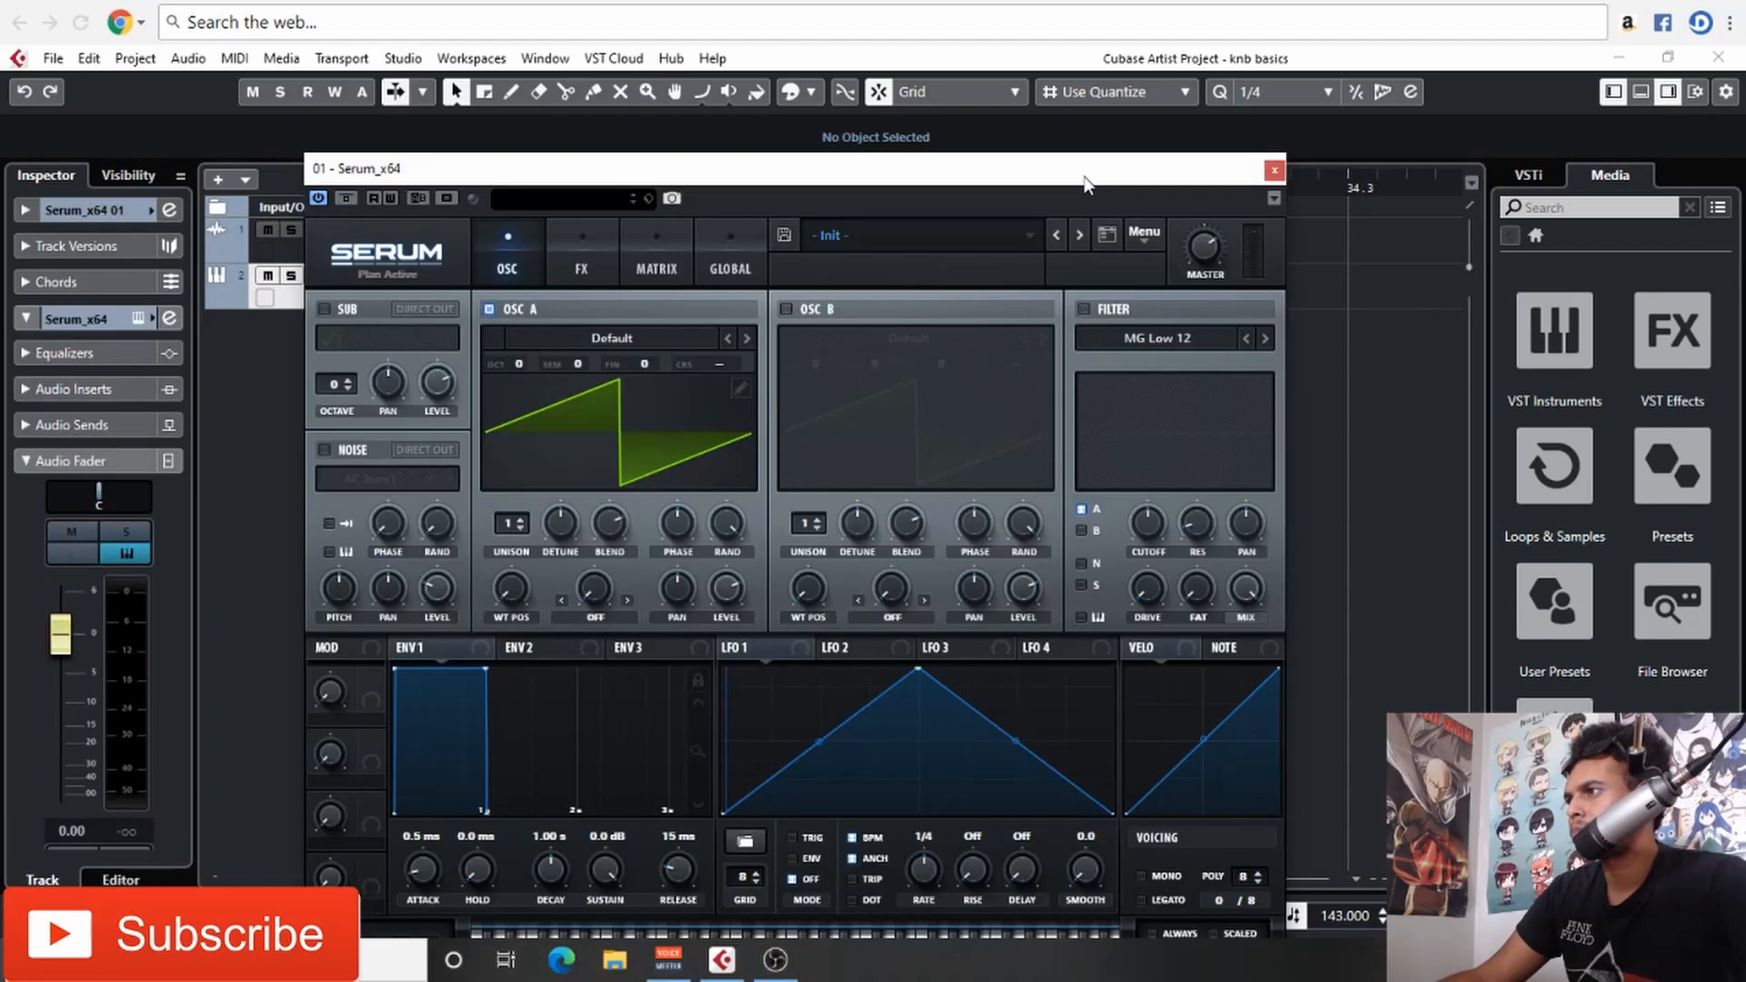
left_click_drag(1089, 169, 1206, 482)
Step: Trim the end of the Kick F# event at bar 33 to 33.1.3.0
left_click(689, 253)
key("h")
key("h")
key("h")
key("h")
key("h")
key("h")
key("h")
key("h")
key("h")
key("h")
scroll(1310, 91, "down", 1)
scroll(1137, 256, "right", 2)
left_click_drag(1053, 259, 1035, 259)
left_click(811, 302)
Step: Increase the kick track's height and give the Kick F# event a fade-out of 0.0.0.116
left_click(423, 258)
left_click_drag(421, 264, 421, 329)
left_click(730, 246)
left_click_drag(1027, 224, 860, 228)
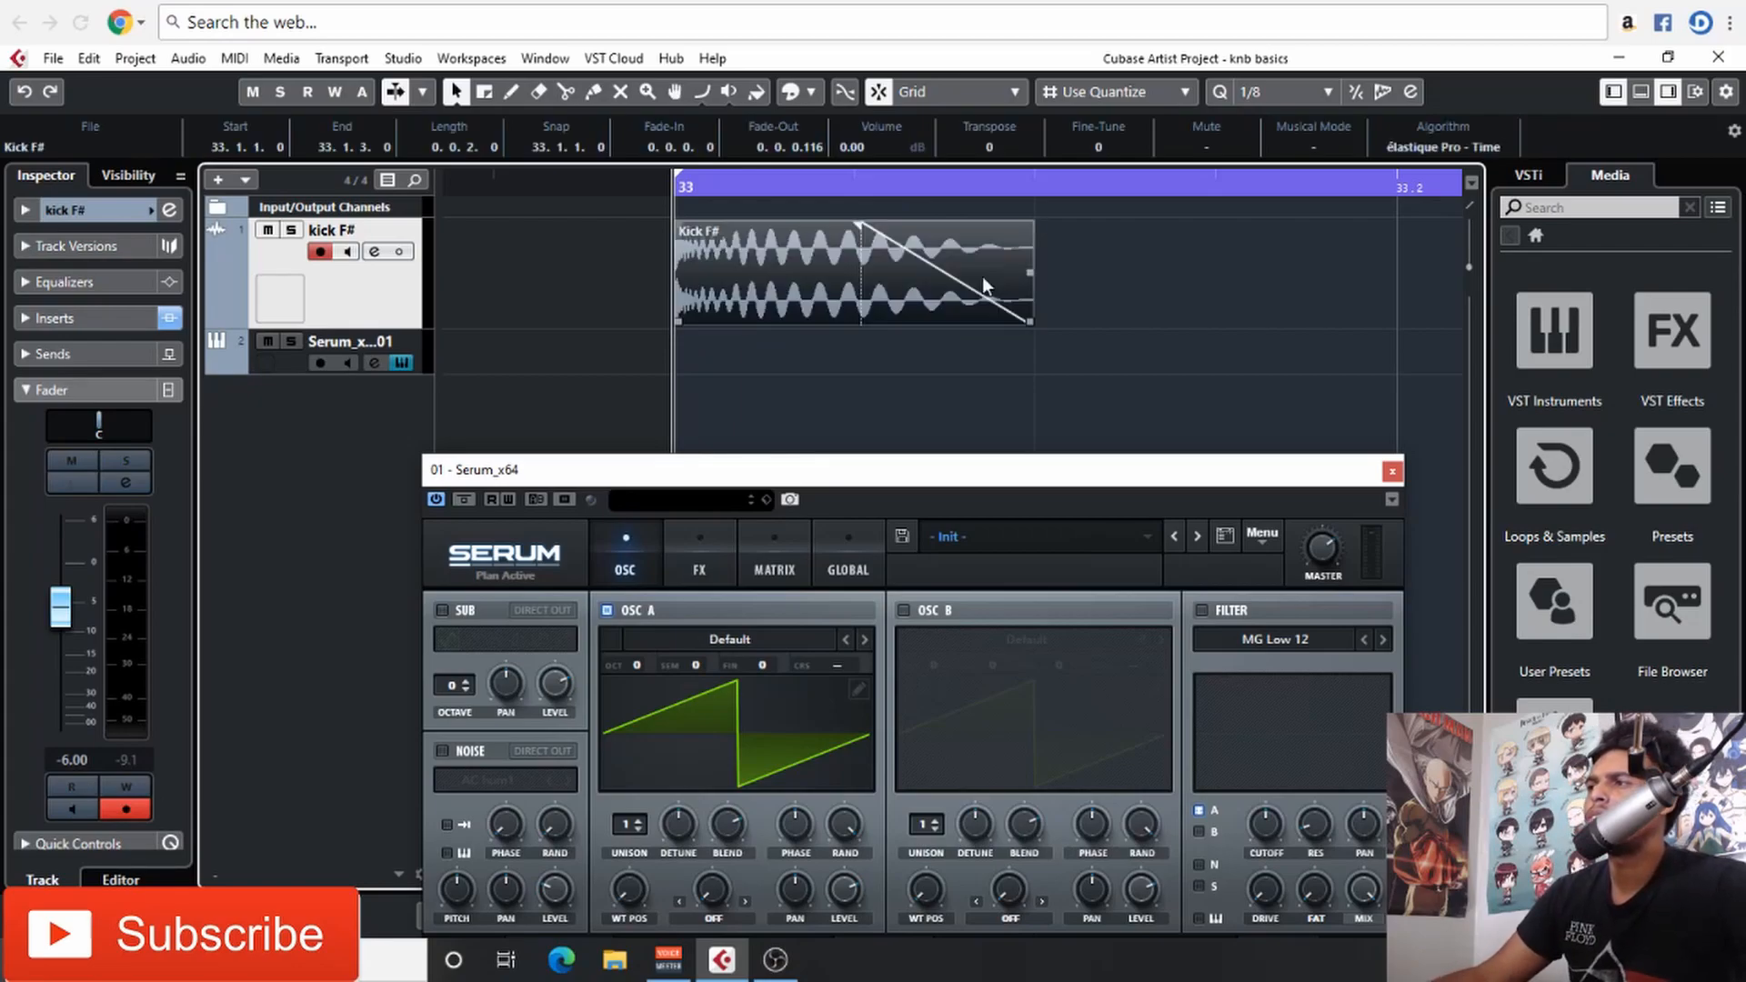
scroll(1040, 335, "down", 3)
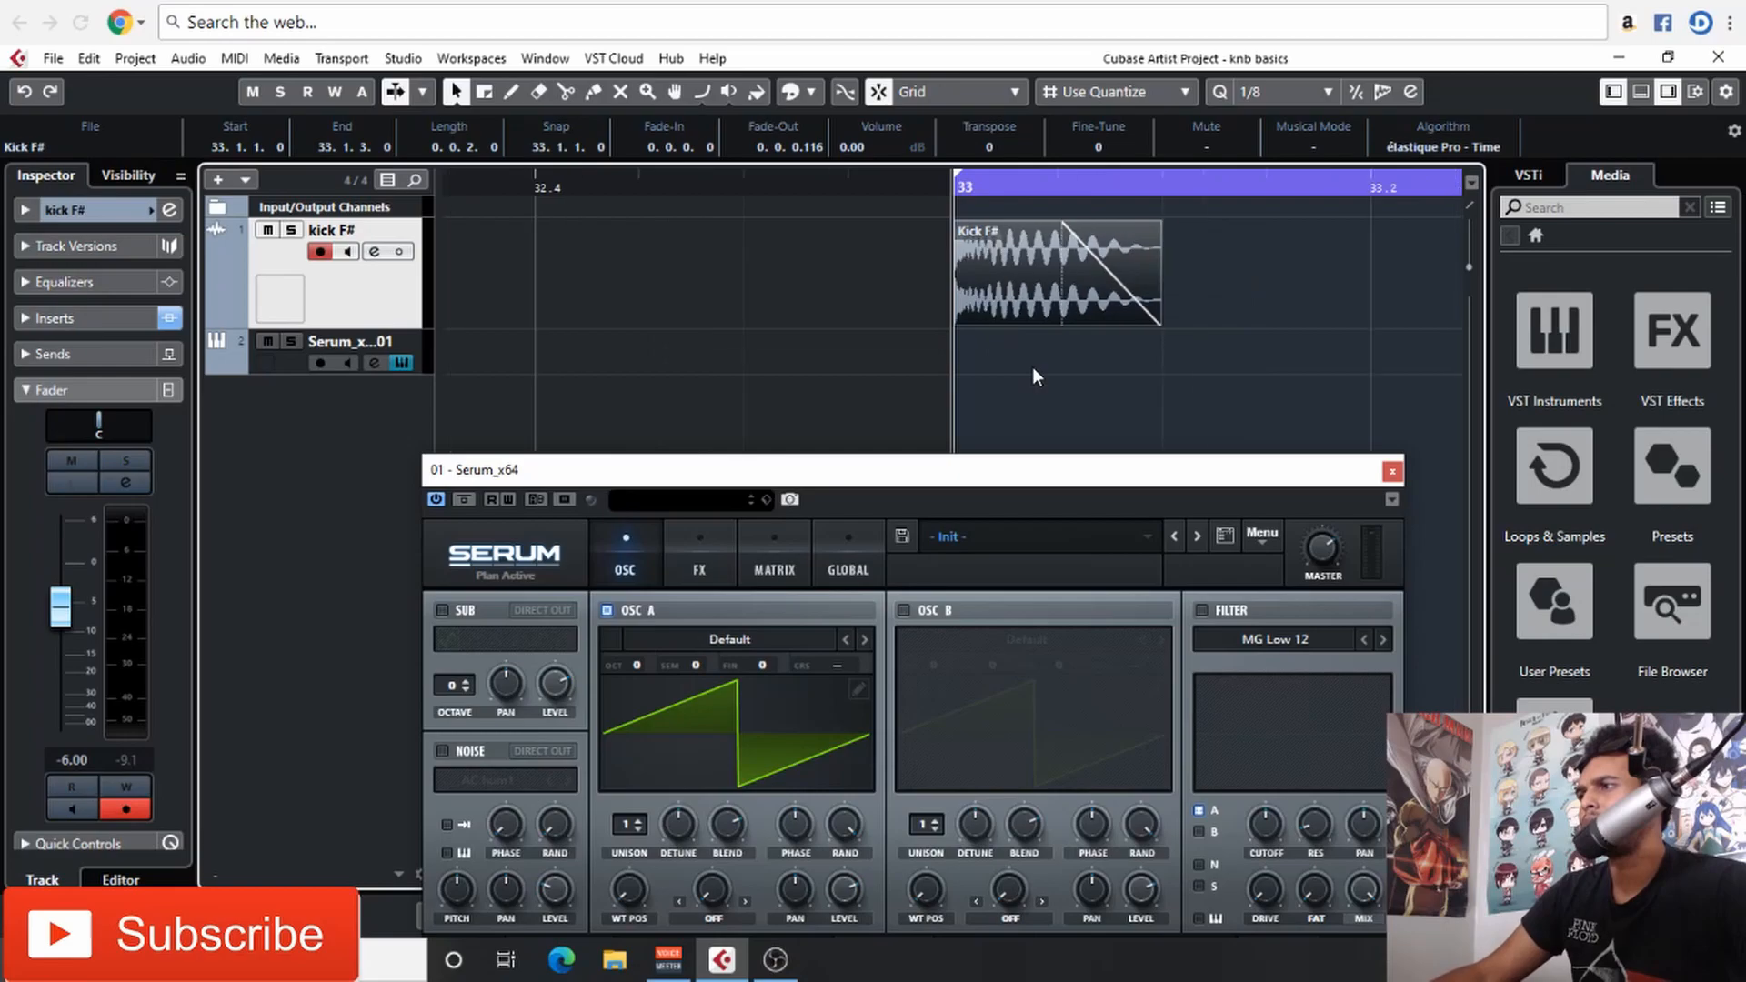
scroll(1039, 229, "down", 2)
scroll(1295, 102, "down", 1)
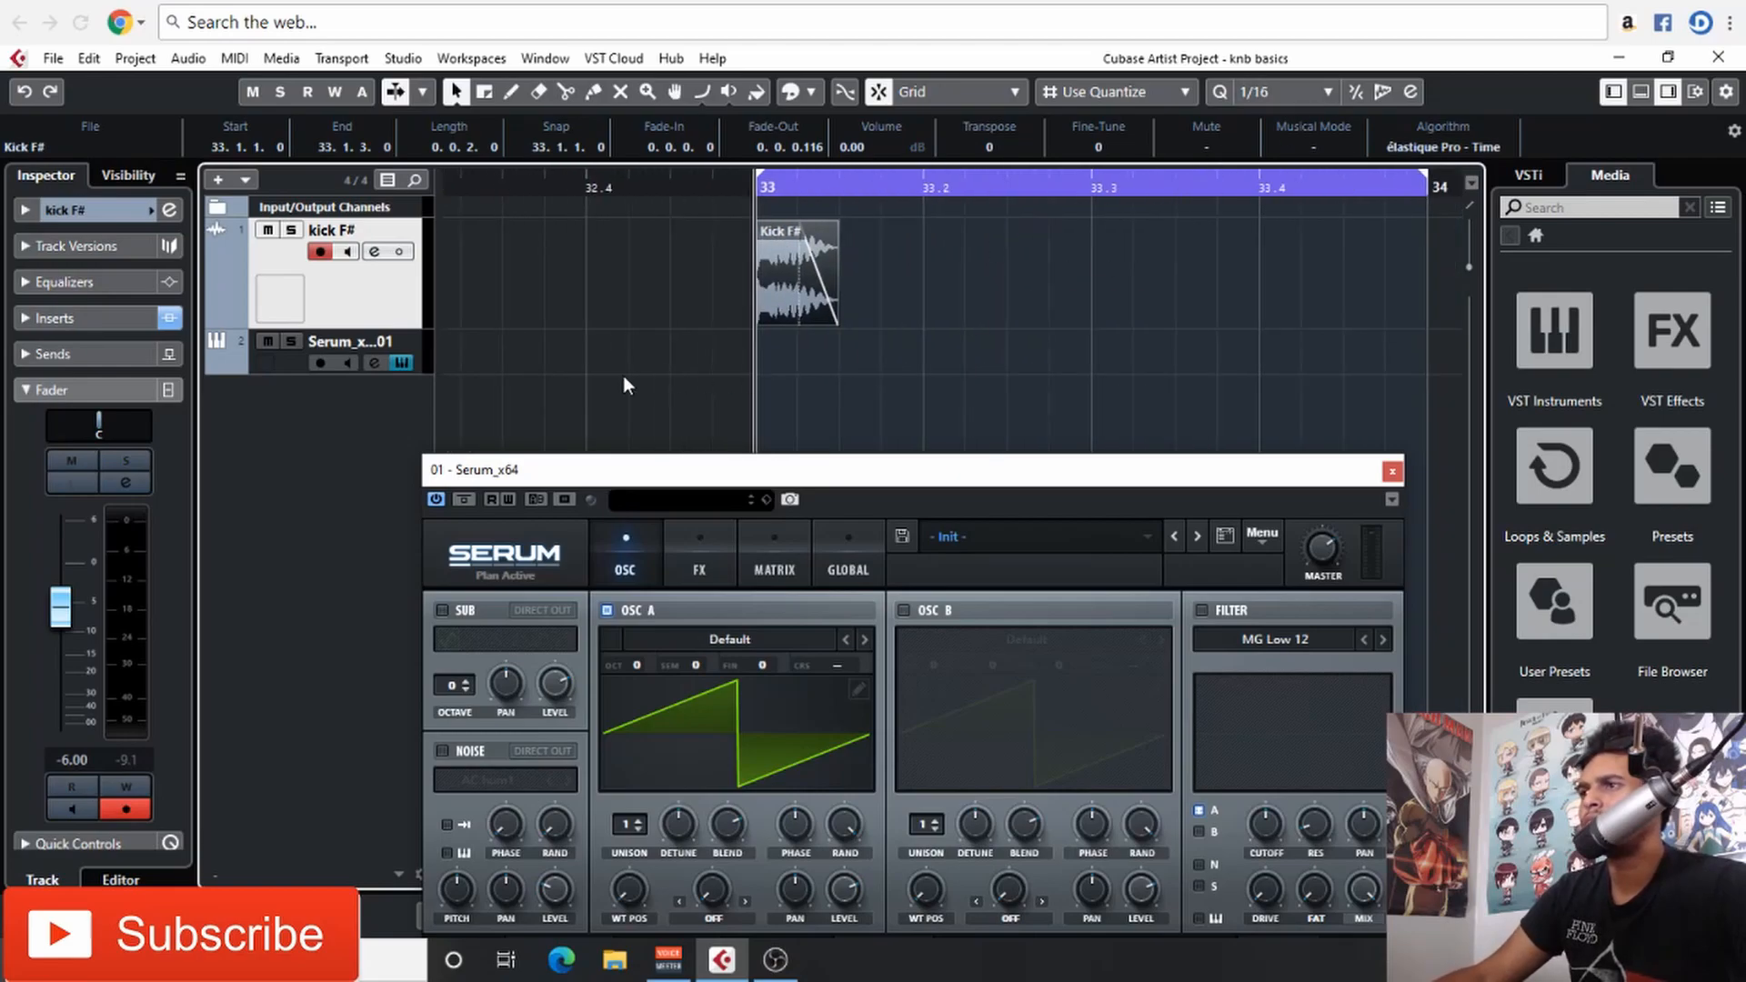
Step: Create a MIDI part on the Serum track from 33.1.2 to 33.2.1 and open it for note editing beside the plug-in window
left_click(269, 367)
left_click_drag(827, 368, 920, 361)
double_click(848, 362)
mouse_move(790, 473)
left_mouse_down()
mouse_move(1330, 387)
mouse_move(1302, 381)
left_mouse_up()
Step: Draw three F#0 notes in the Serum part on the sixteenths 33.1.2, 33.1.3 and 33.1.4
left_click_drag(353, 641, 356, 754)
left_click_drag(431, 643, 892, 613)
key("h")
key("h")
key("h")
key("h")
key("h")
key("h")
key("h")
key("h")
key("h")
key("h")
key("h")
key("h")
left_click_drag(873, 727, 528, 600)
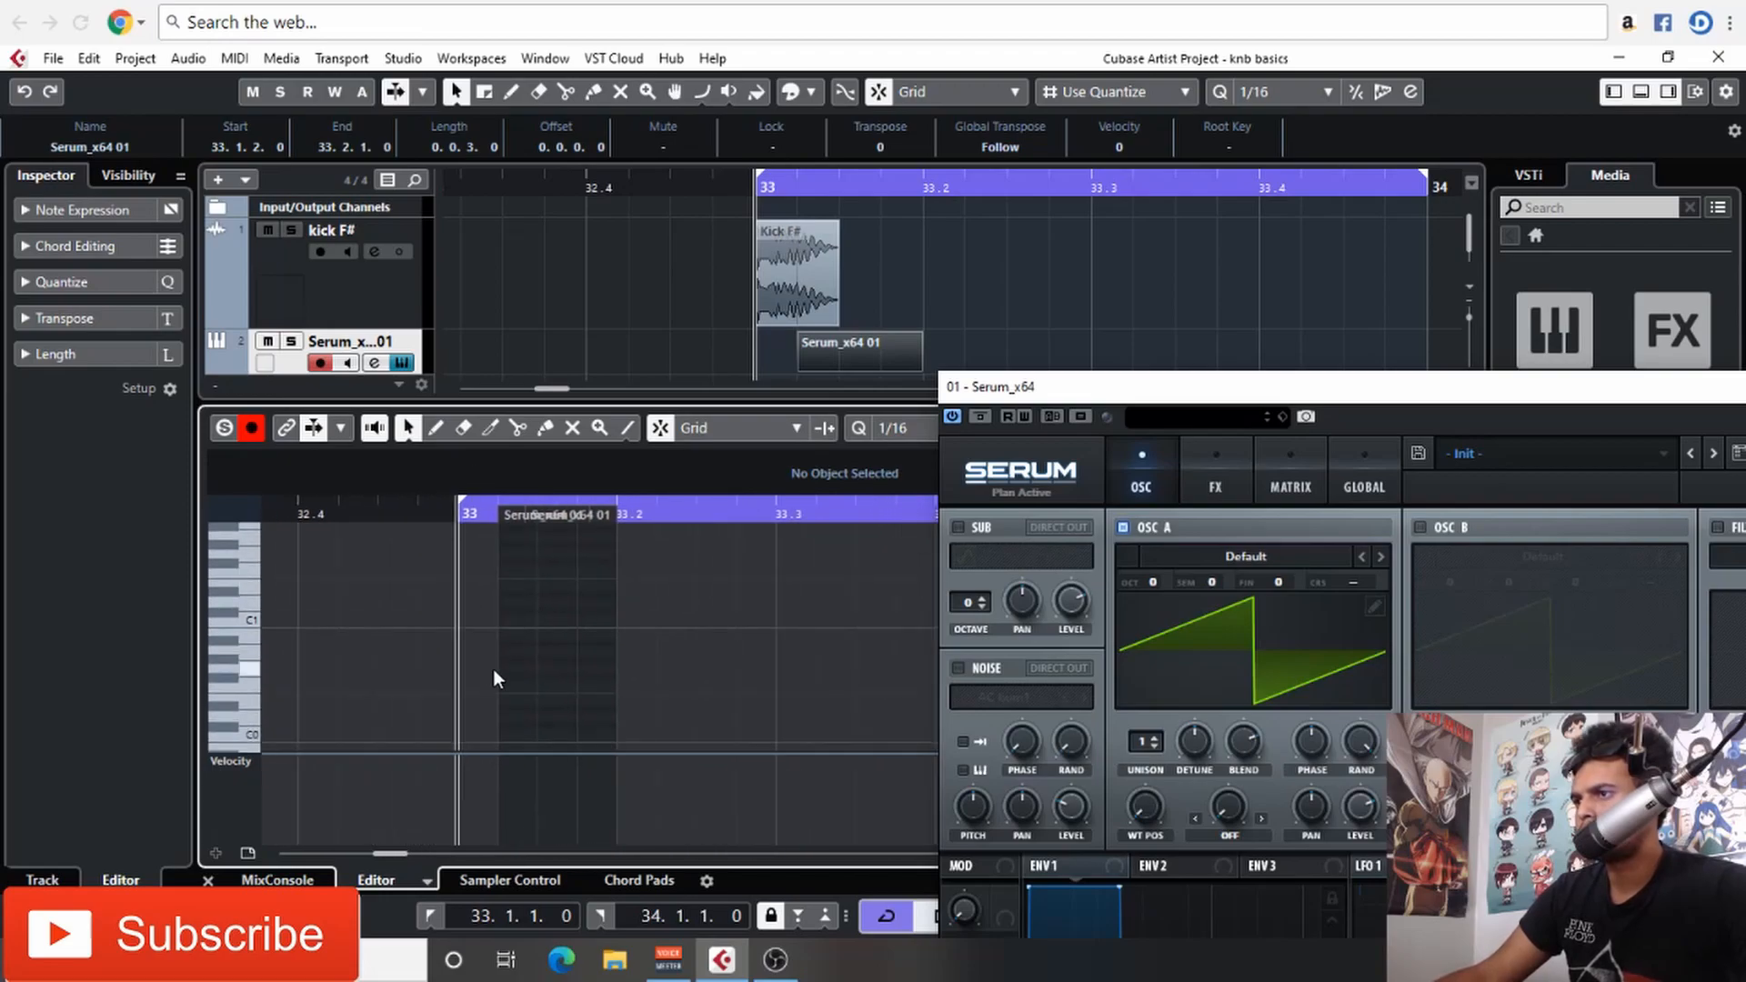
left_click(549, 676, "alt")
left_click(585, 677, "alt")
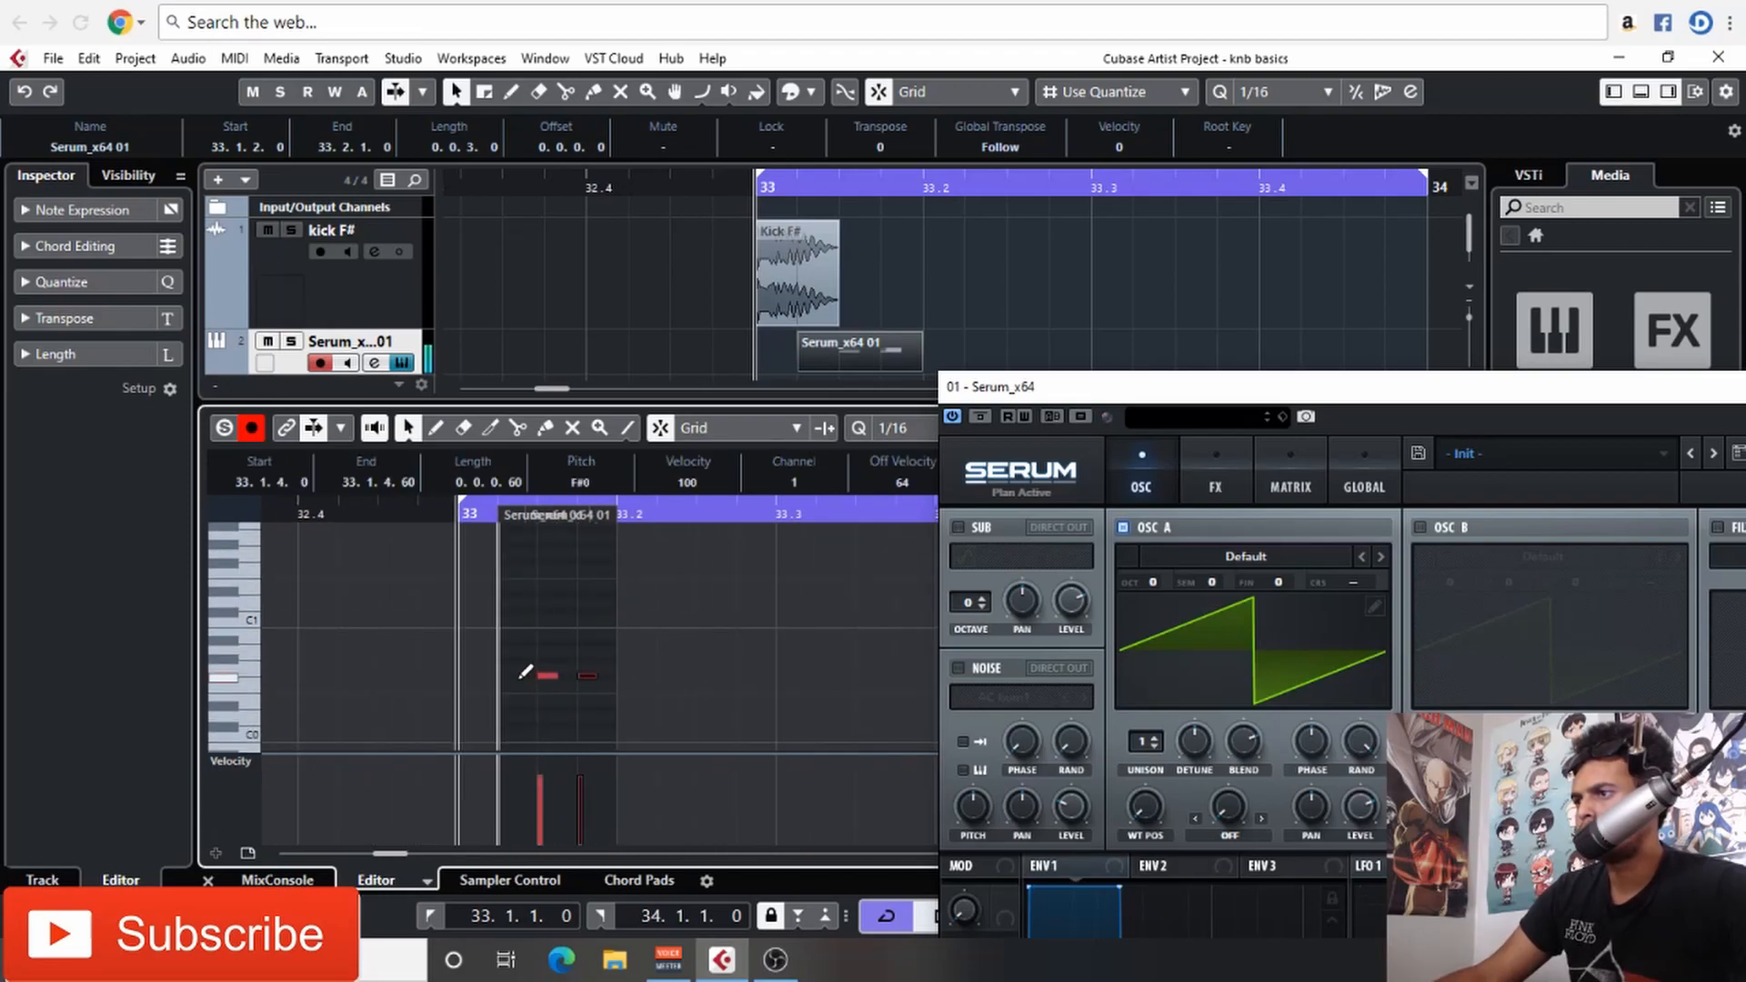
left_click(513, 676, "alt")
Step: Lengthen all three F#0 notes to 0.0.0.104 and close the note editor
key("h")
key("h")
key("h")
key("h")
mouse_move(762, 668)
left_mouse_down()
mouse_move(562, 662)
mouse_move(640, 659)
left_mouse_up()
key("h")
key("h")
key("h")
key("h")
left_click_drag(901, 631, 317, 640)
mouse_move(667, 625)
left_mouse_down()
mouse_move(307, 702)
mouse_move(482, 670)
left_mouse_up()
left_click_drag(419, 626, 842, 674)
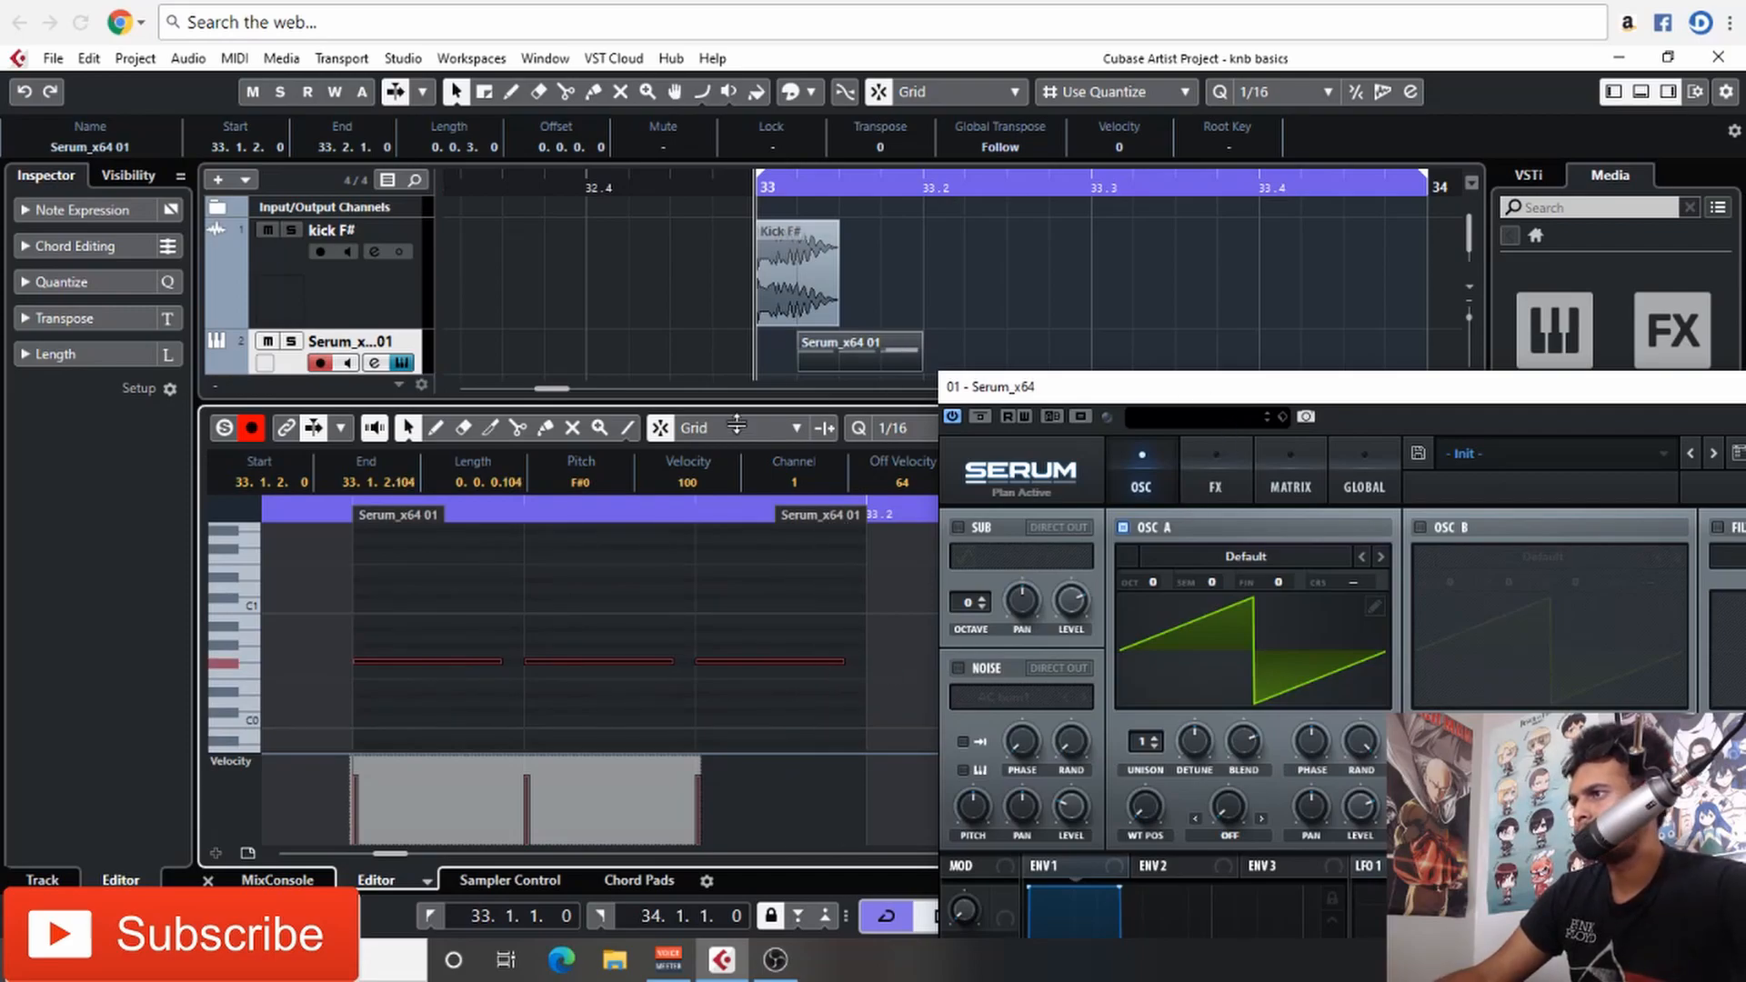
left_click(209, 880)
Step: Shorten the cycle range to end at 33.2 and play the kick and bass loop
left_click_drag(1165, 393, 698, 355)
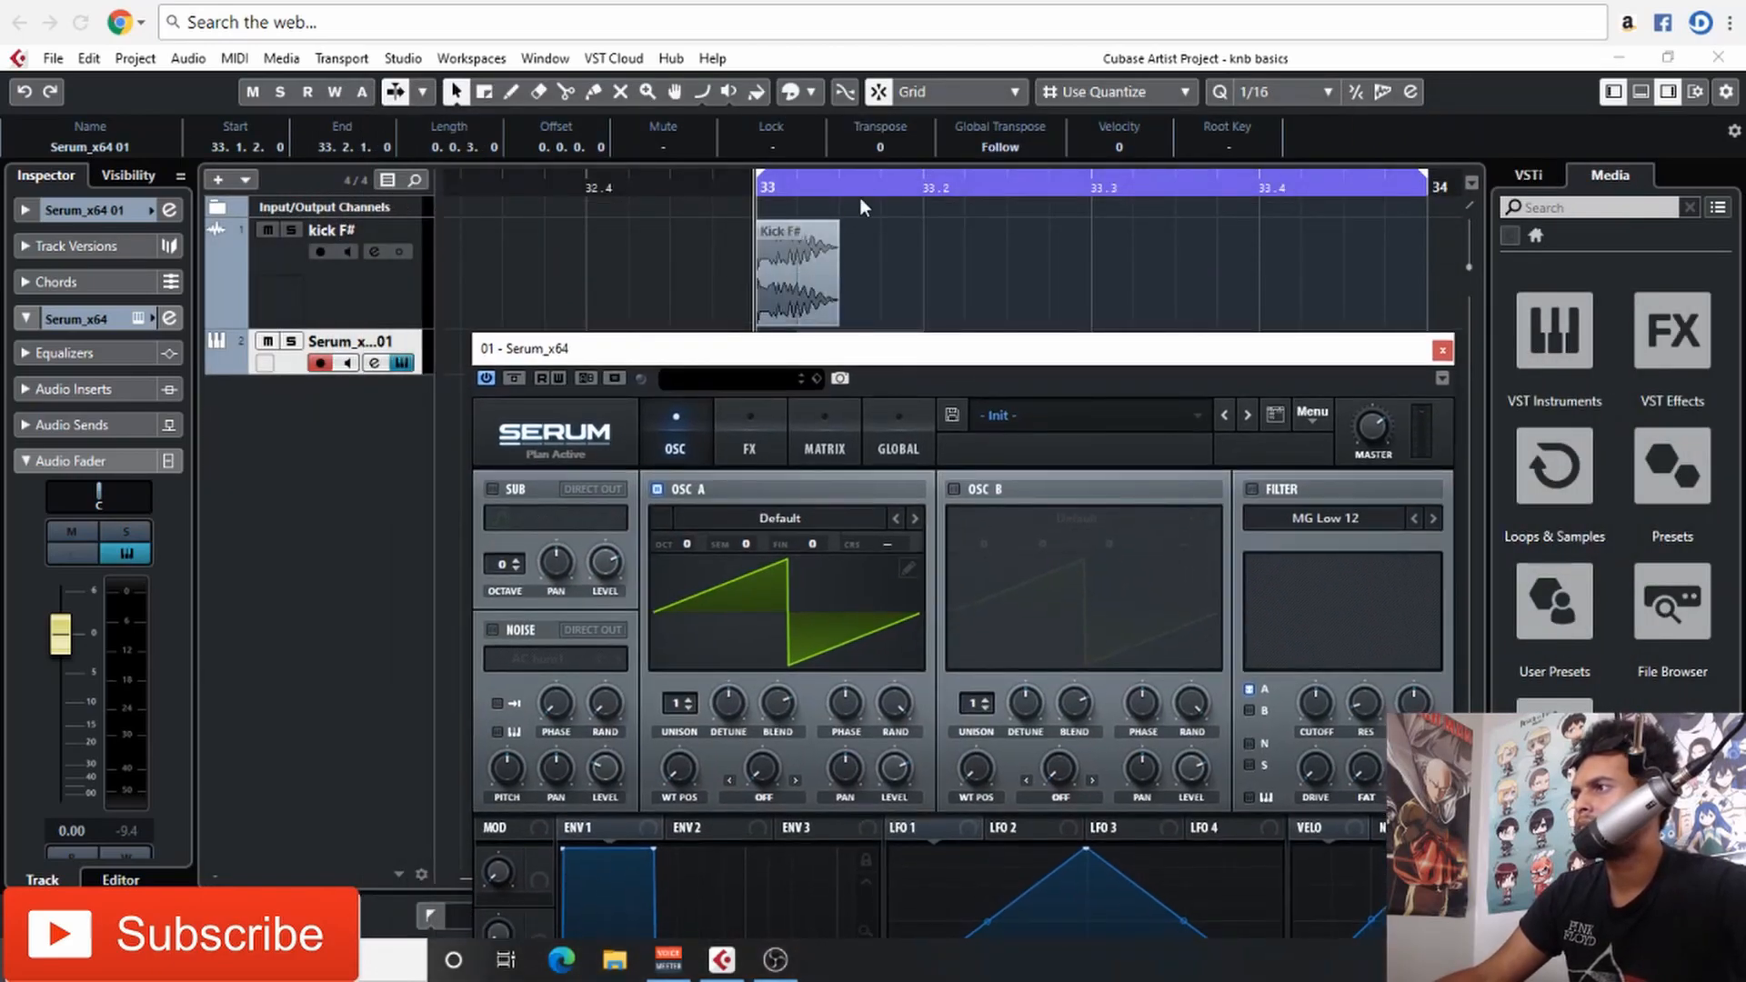
left_click(918, 185, "alt")
key("space")
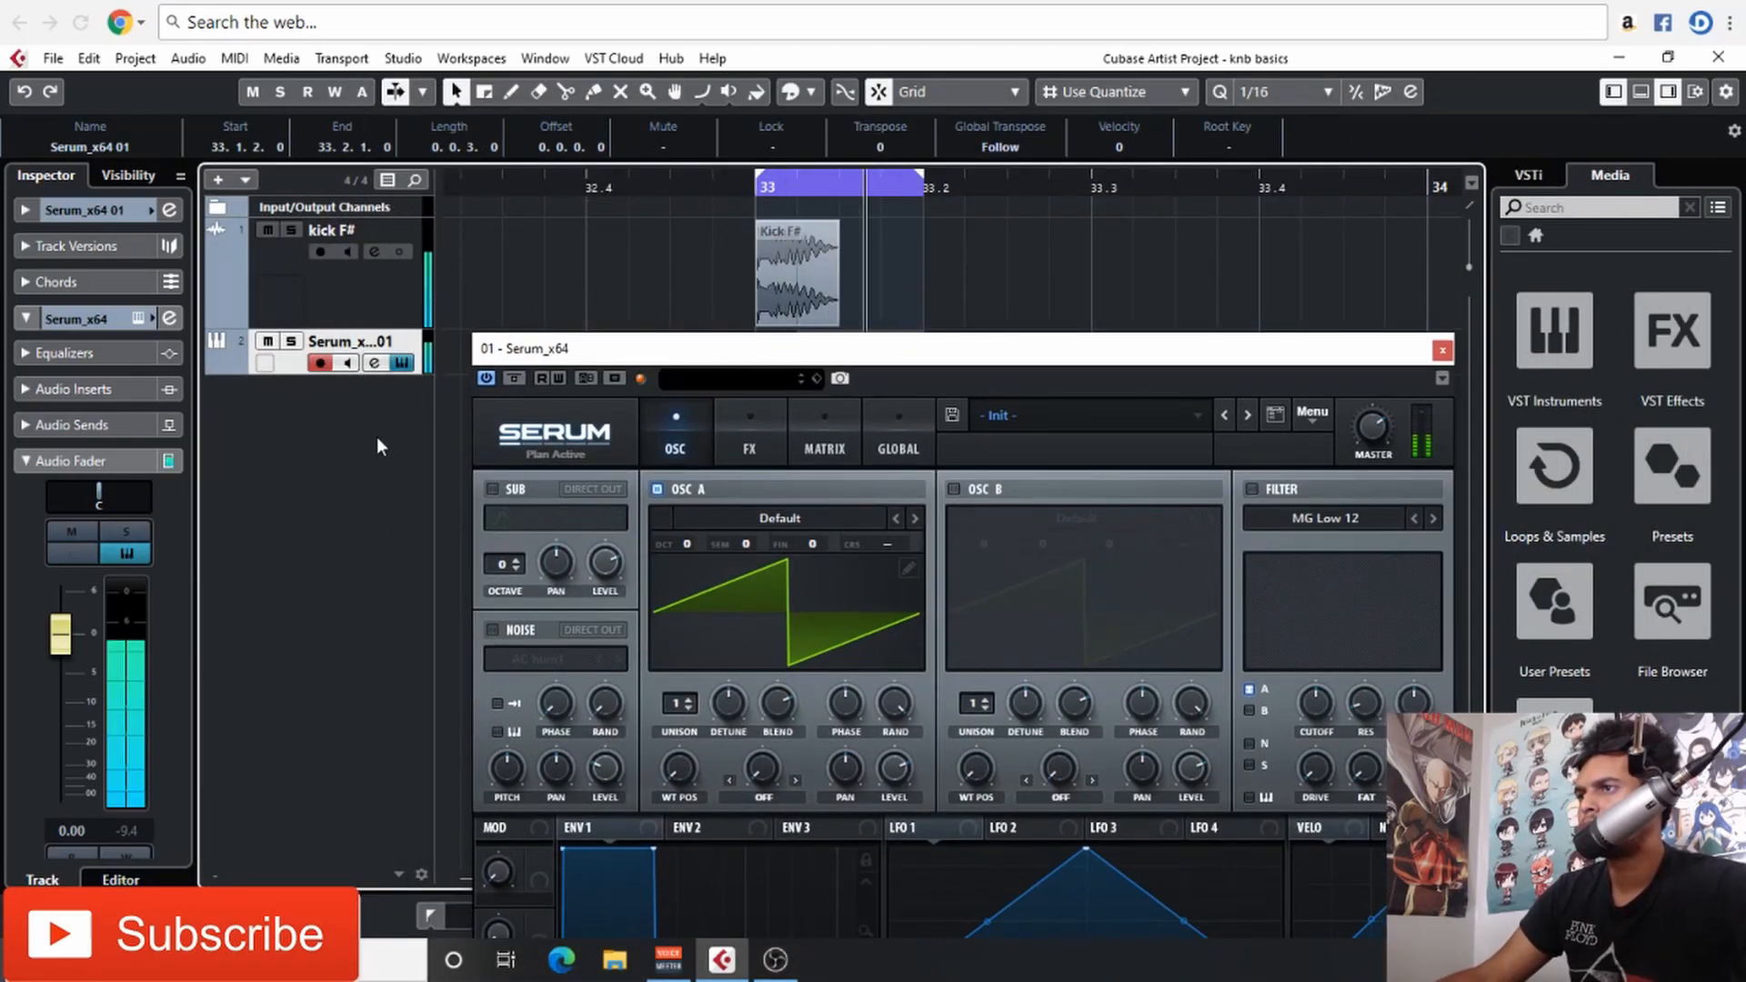
Step: Copy the kick event and Serum part one beat along to 33.2 and extend the cycle range to 33.3
left_click_drag(774, 351, 699, 445)
left_click_drag(924, 270, 794, 375)
left_click_drag(798, 282, 966, 282)
left_click_drag(950, 189, 1091, 191)
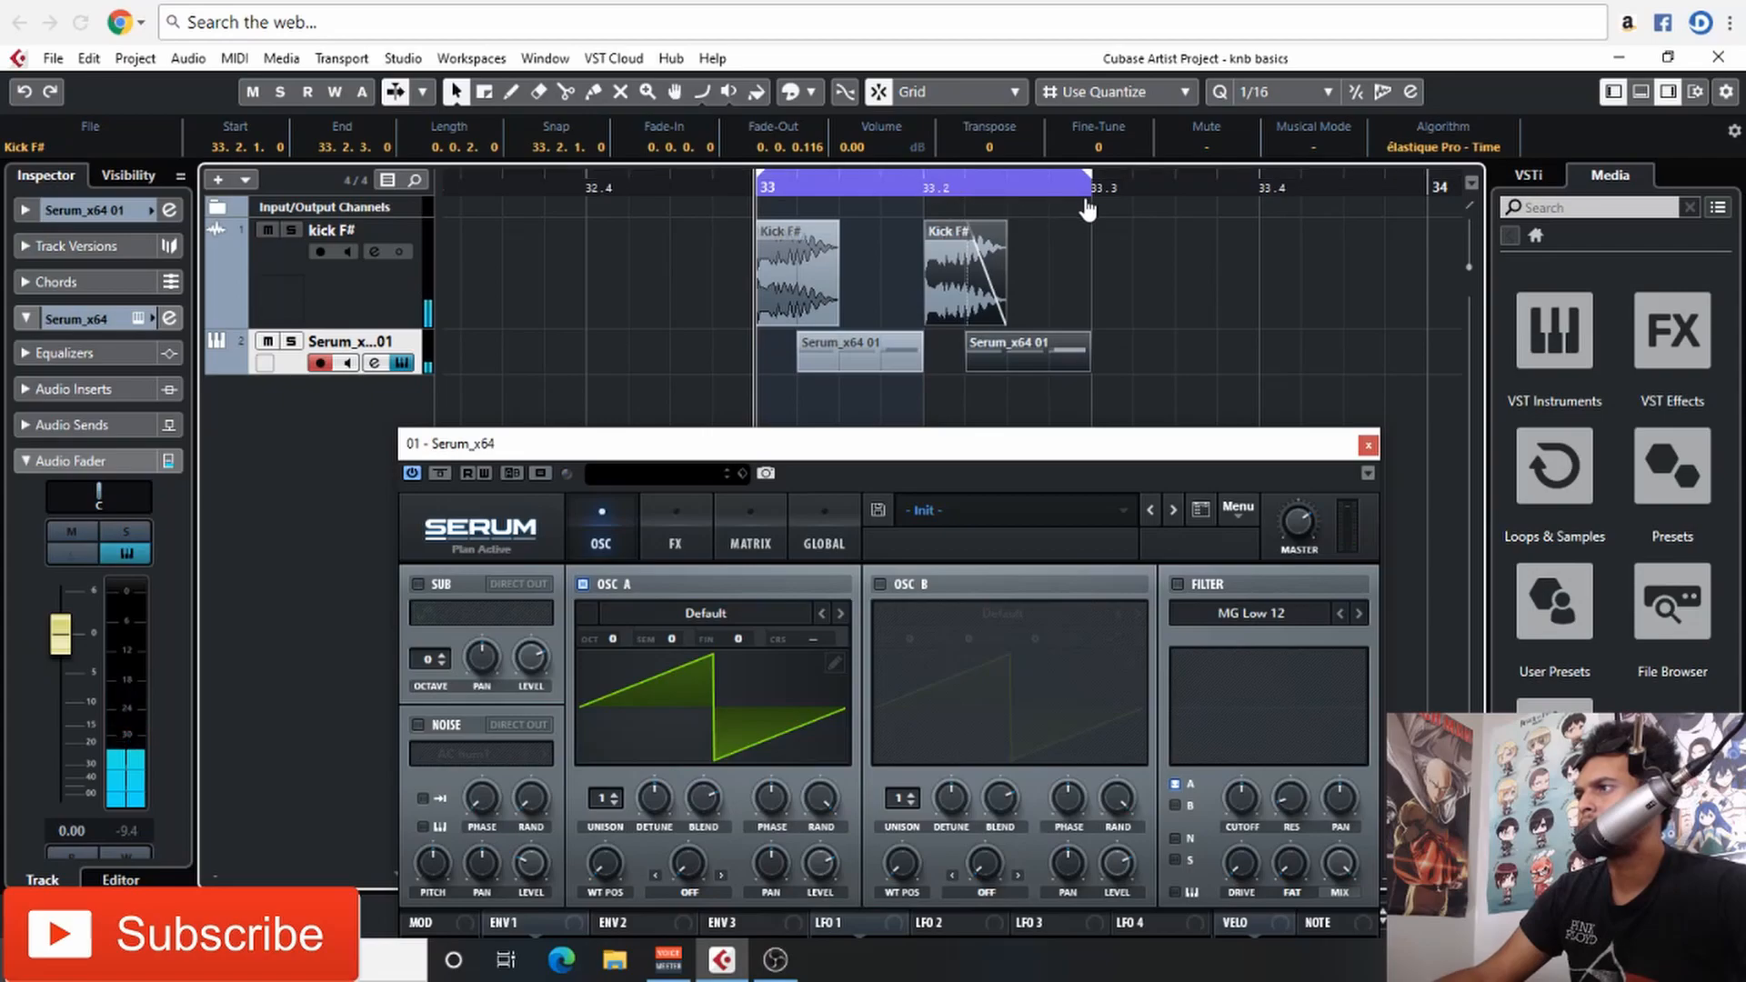
Step: Duplicate the two beats of kick and Serum events to 33.3 and 33.4 and extend the cycle range to bar 34
left_click_drag(1116, 309, 1135, 262)
key("space")
scroll(1135, 262, "right", 2)
left_click_drag(963, 180, 1285, 255)
Step: Enable Serum's MG Low 12 filter, turn its resonance down and lower oscillator A's random phase
left_click_drag(1155, 446, 1123, 86)
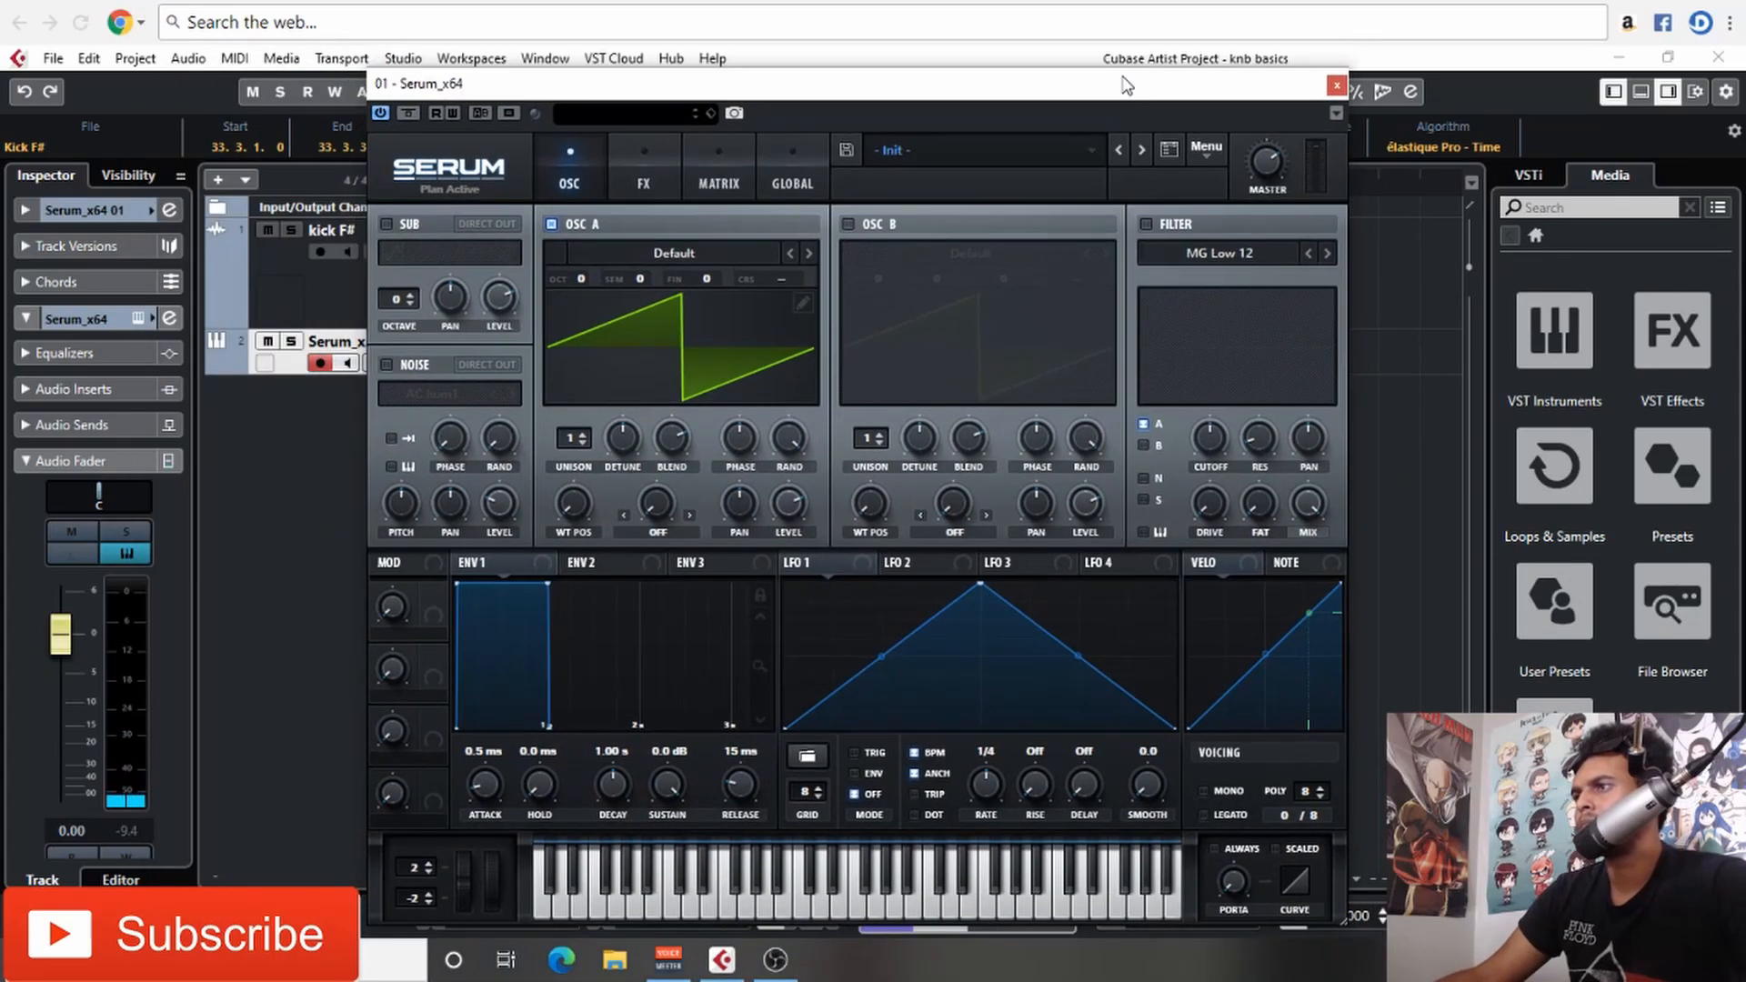
left_click(1146, 224)
left_click_drag(1262, 436, 1286, 612)
left_click_drag(797, 440, 794, 619)
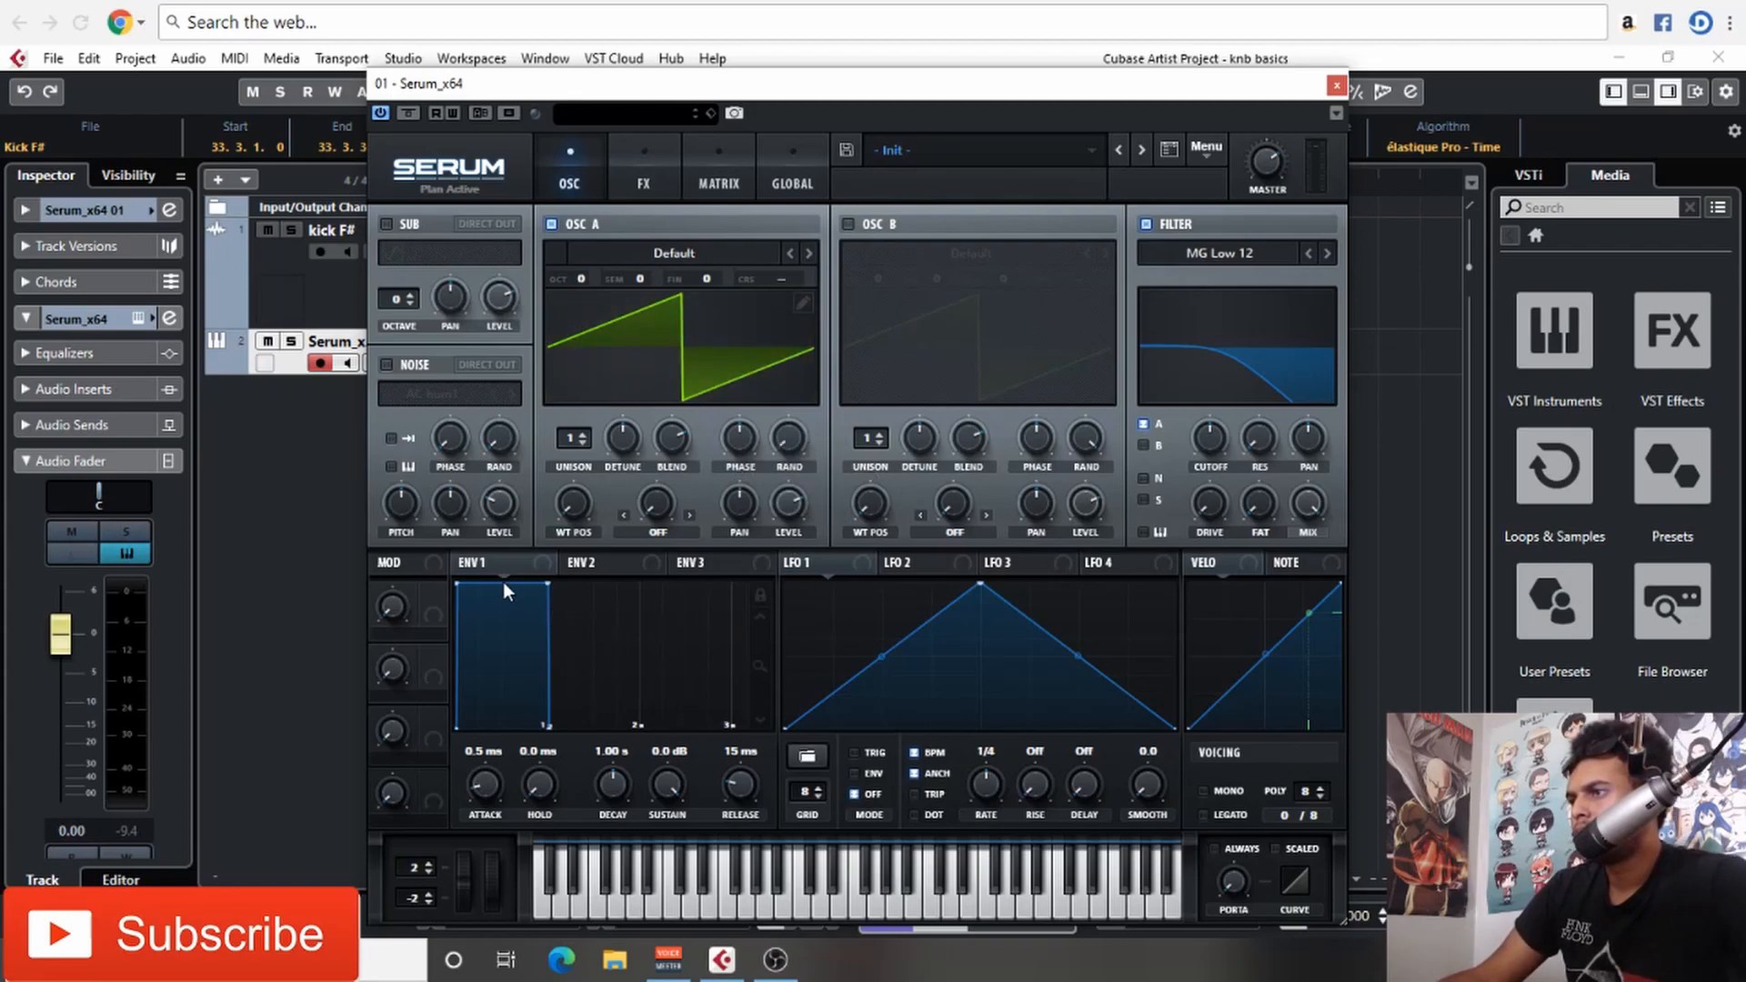
Step: Assign Envelope 2 to the filter cutoff and set its decay to 632 ms, sustain to 23.68% and release to 0.5 ms
left_click(617, 566)
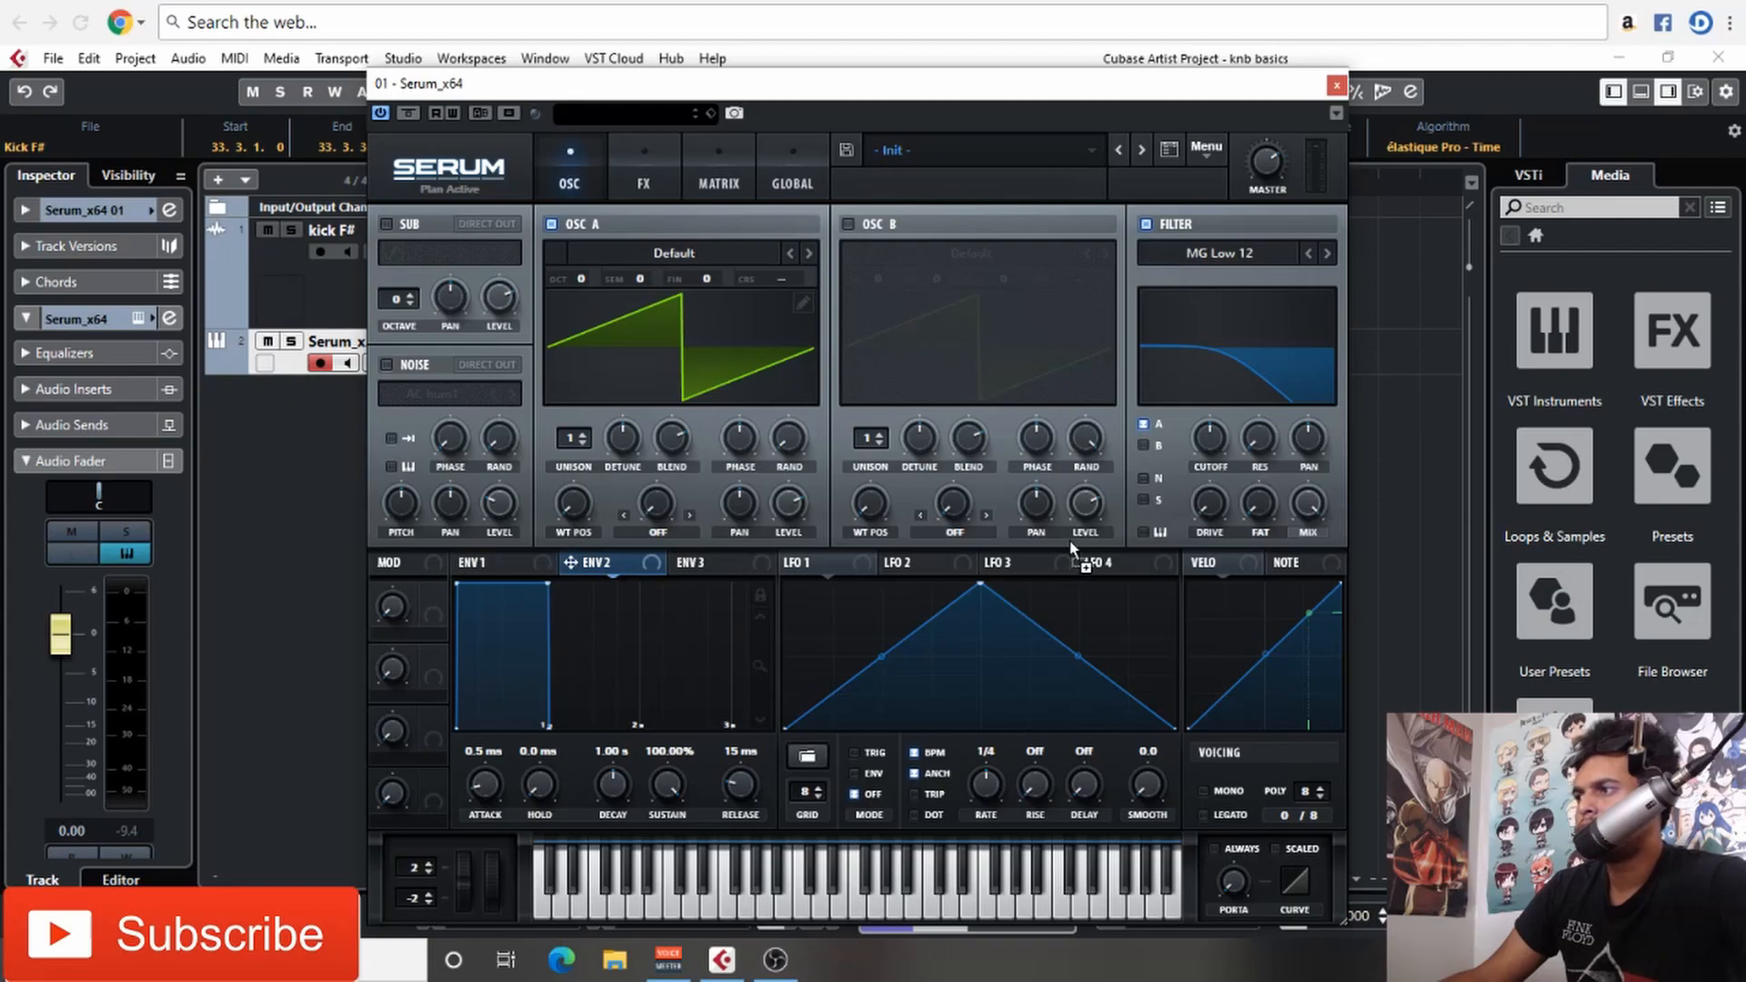
left_click_drag(1197, 417, 1199, 440)
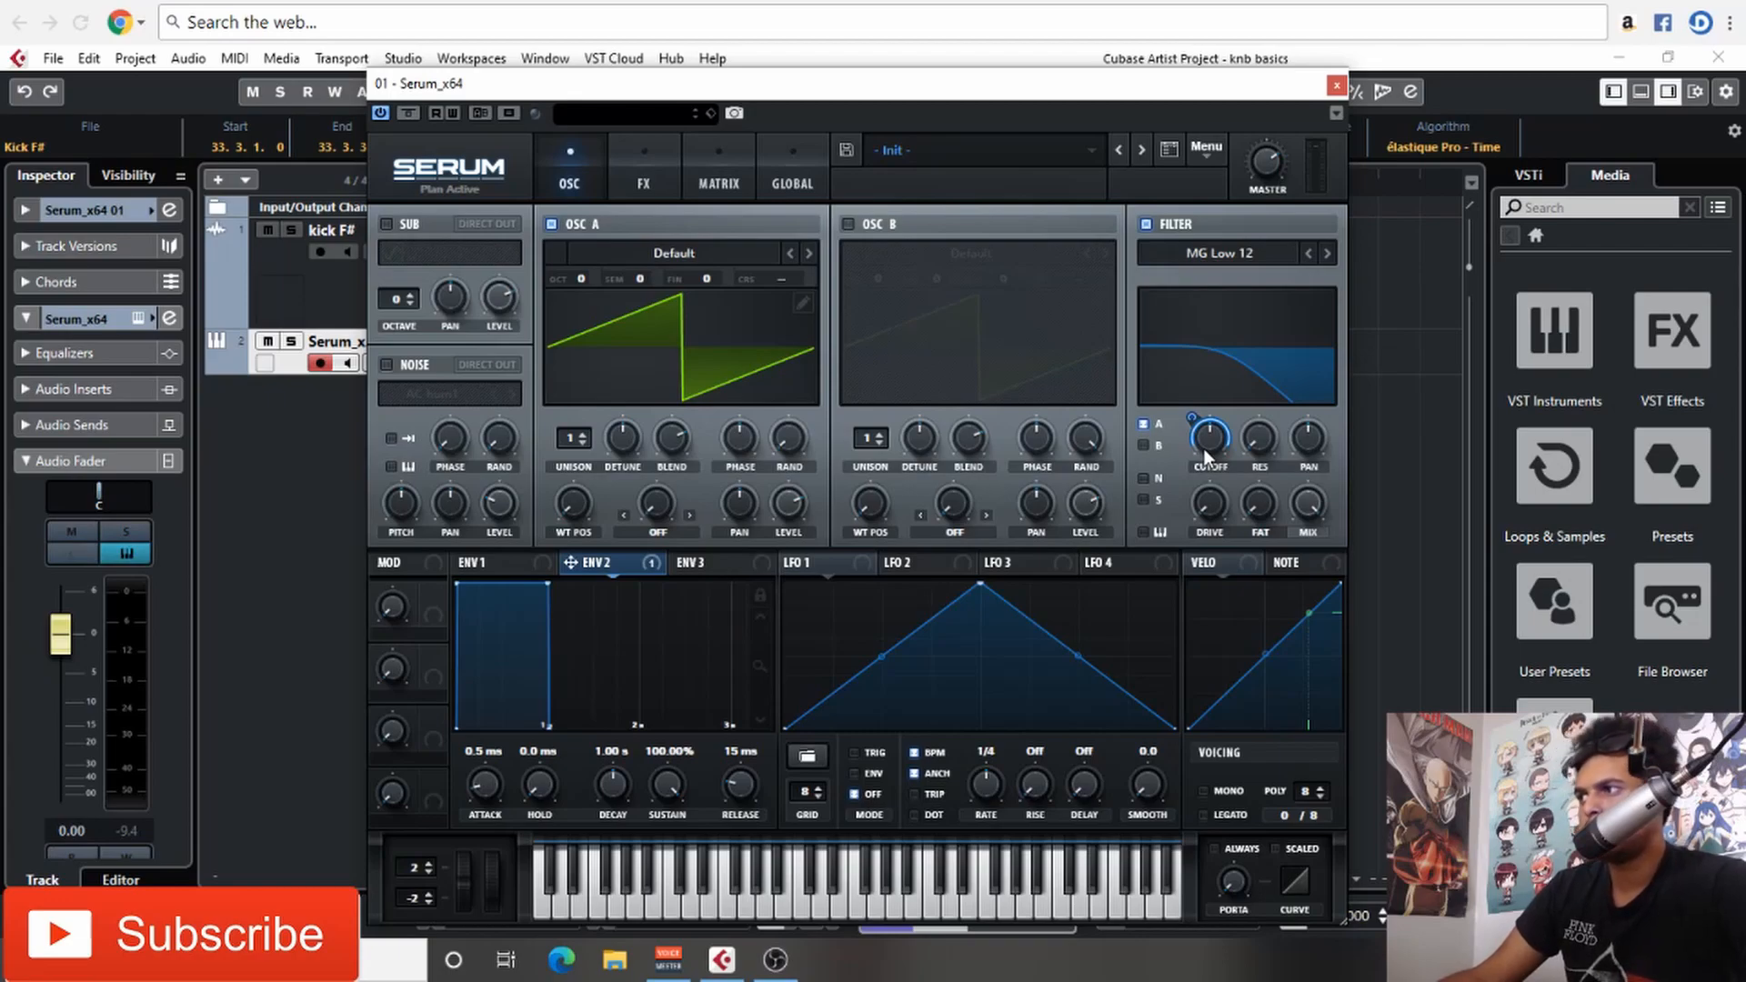
left_click_drag(651, 778, 604, 808)
left_click_drag(733, 810, 734, 821)
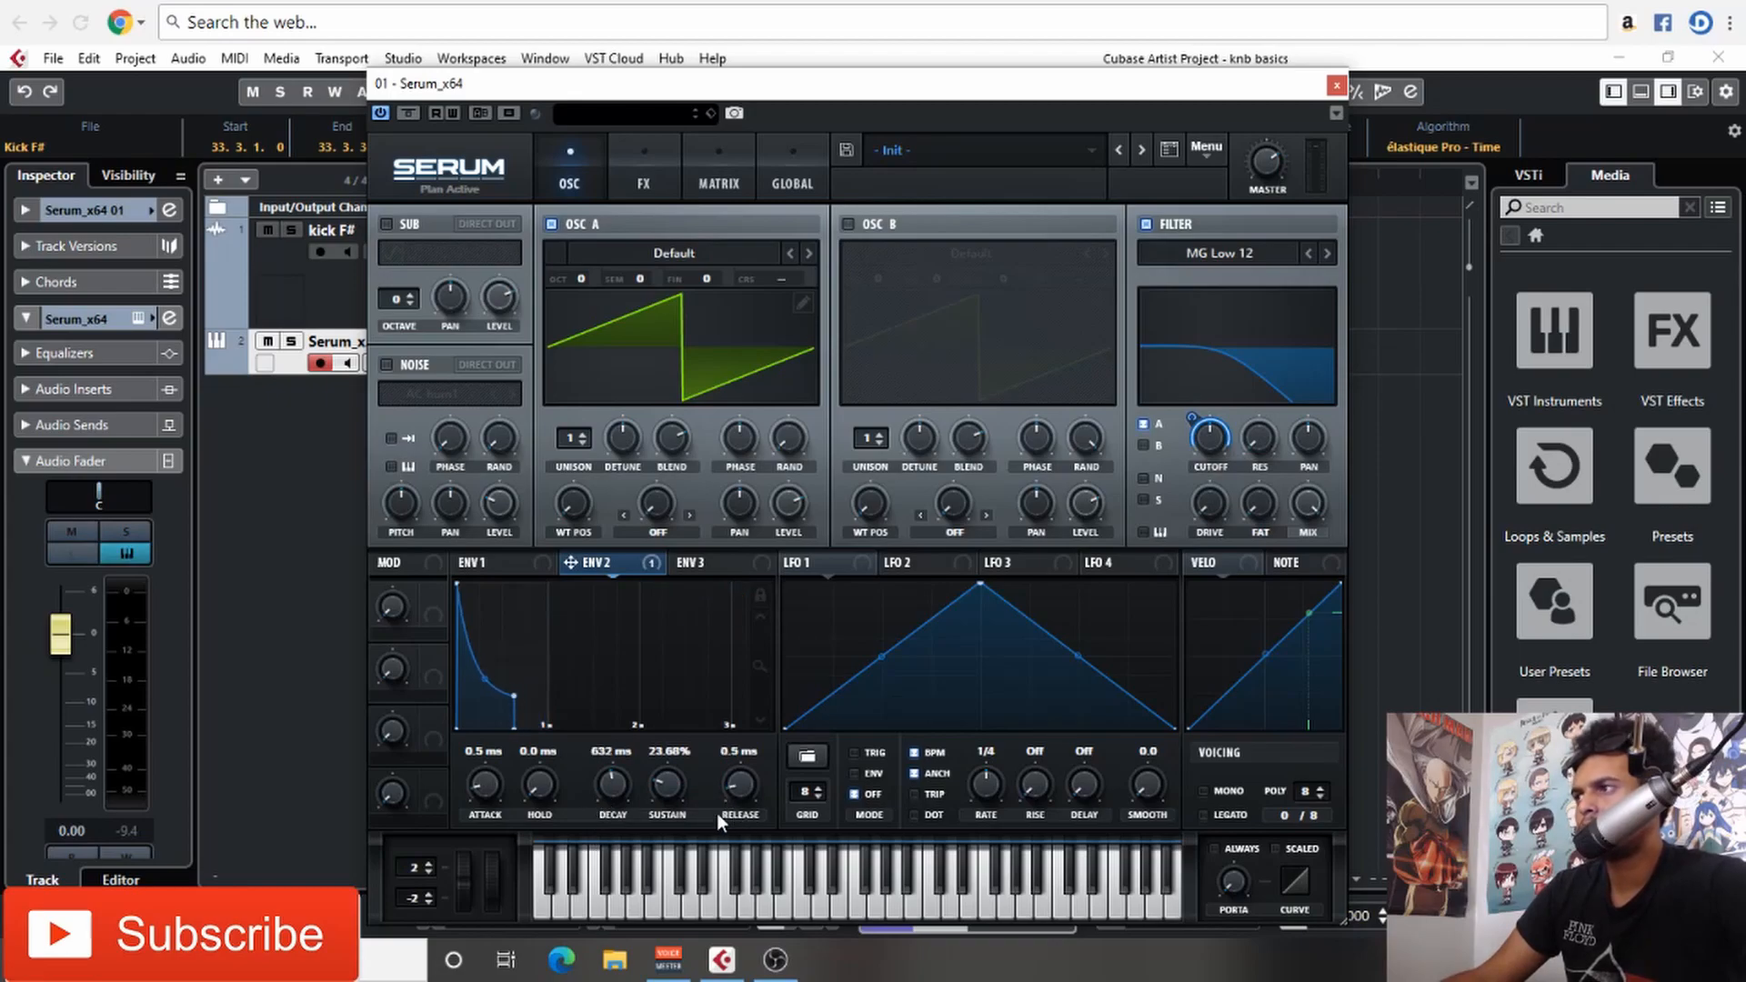
Step: Lower the filter cutoff and set Envelope 2's decay to 181 ms and sustain to 31.14%
mouse_move(1218, 436)
left_mouse_down()
mouse_move(1209, 482)
mouse_move(1208, 450)
left_mouse_up()
mouse_move(672, 785)
left_mouse_down()
mouse_move(673, 803)
mouse_move(604, 808)
mouse_move(664, 784)
mouse_move(664, 762)
left_mouse_up()
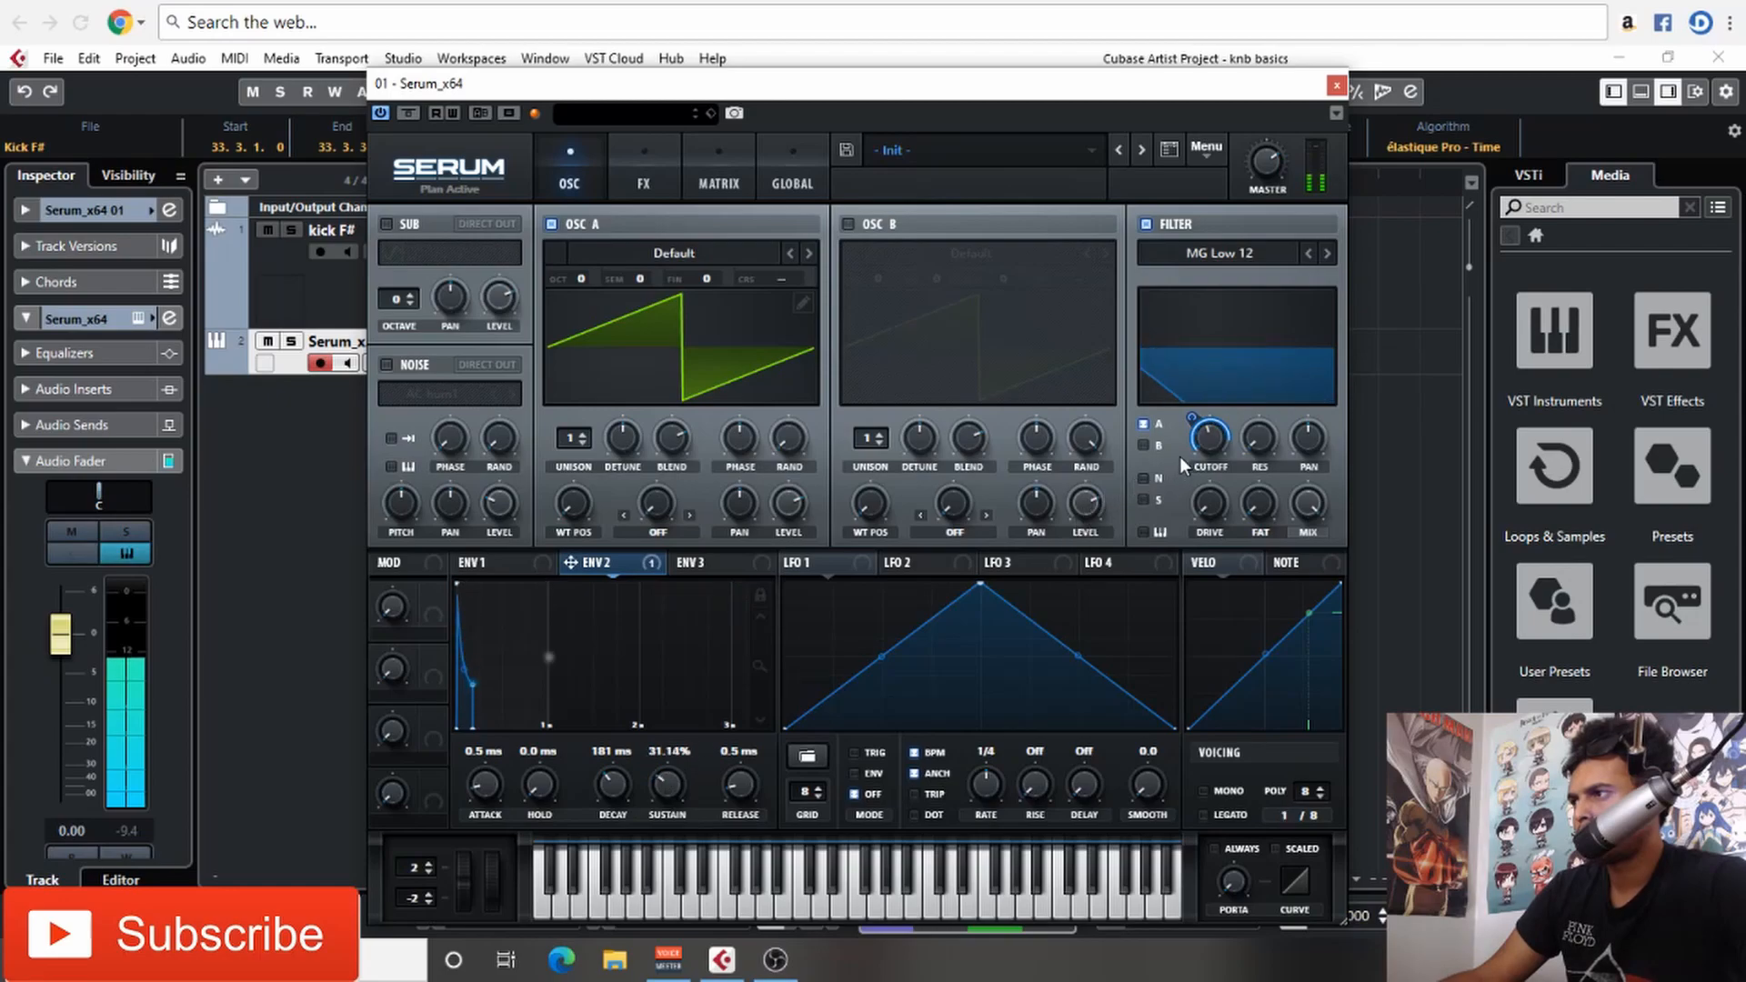
mouse_move(1204, 446)
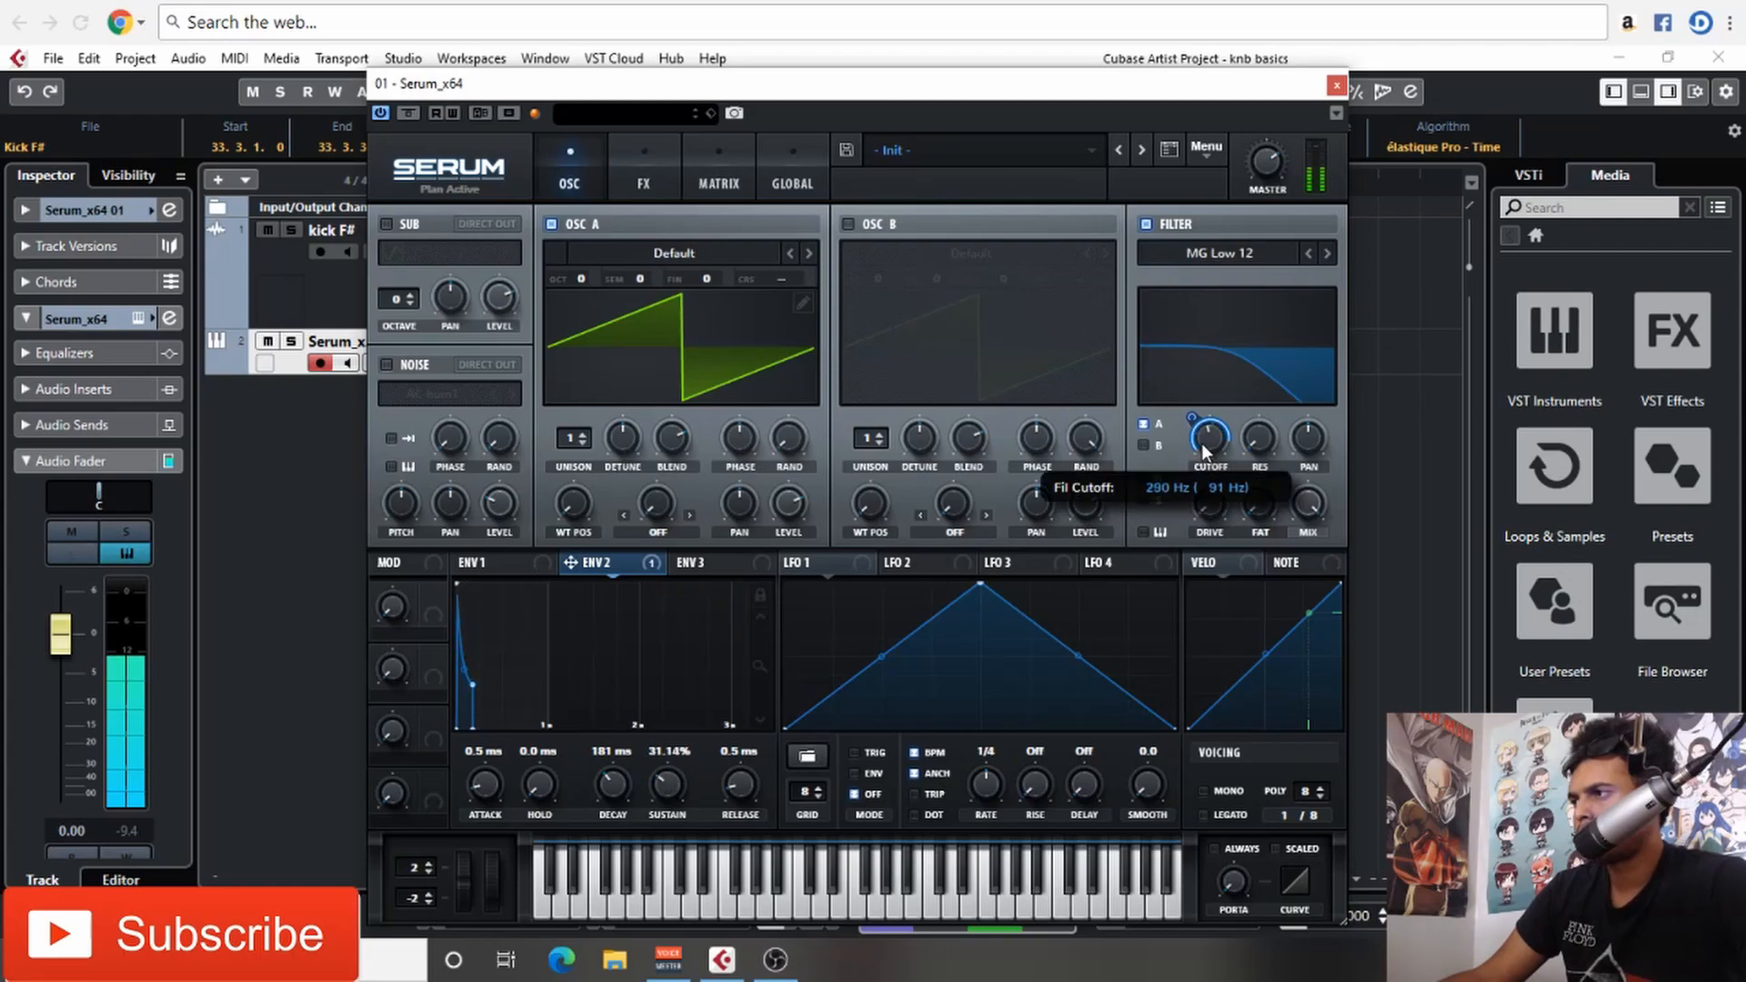
Step: Load the Analog_BD_Sin wavetable into oscillator A and raise its wavetable position slightly
left_click(733, 264)
mouse_move(682, 284)
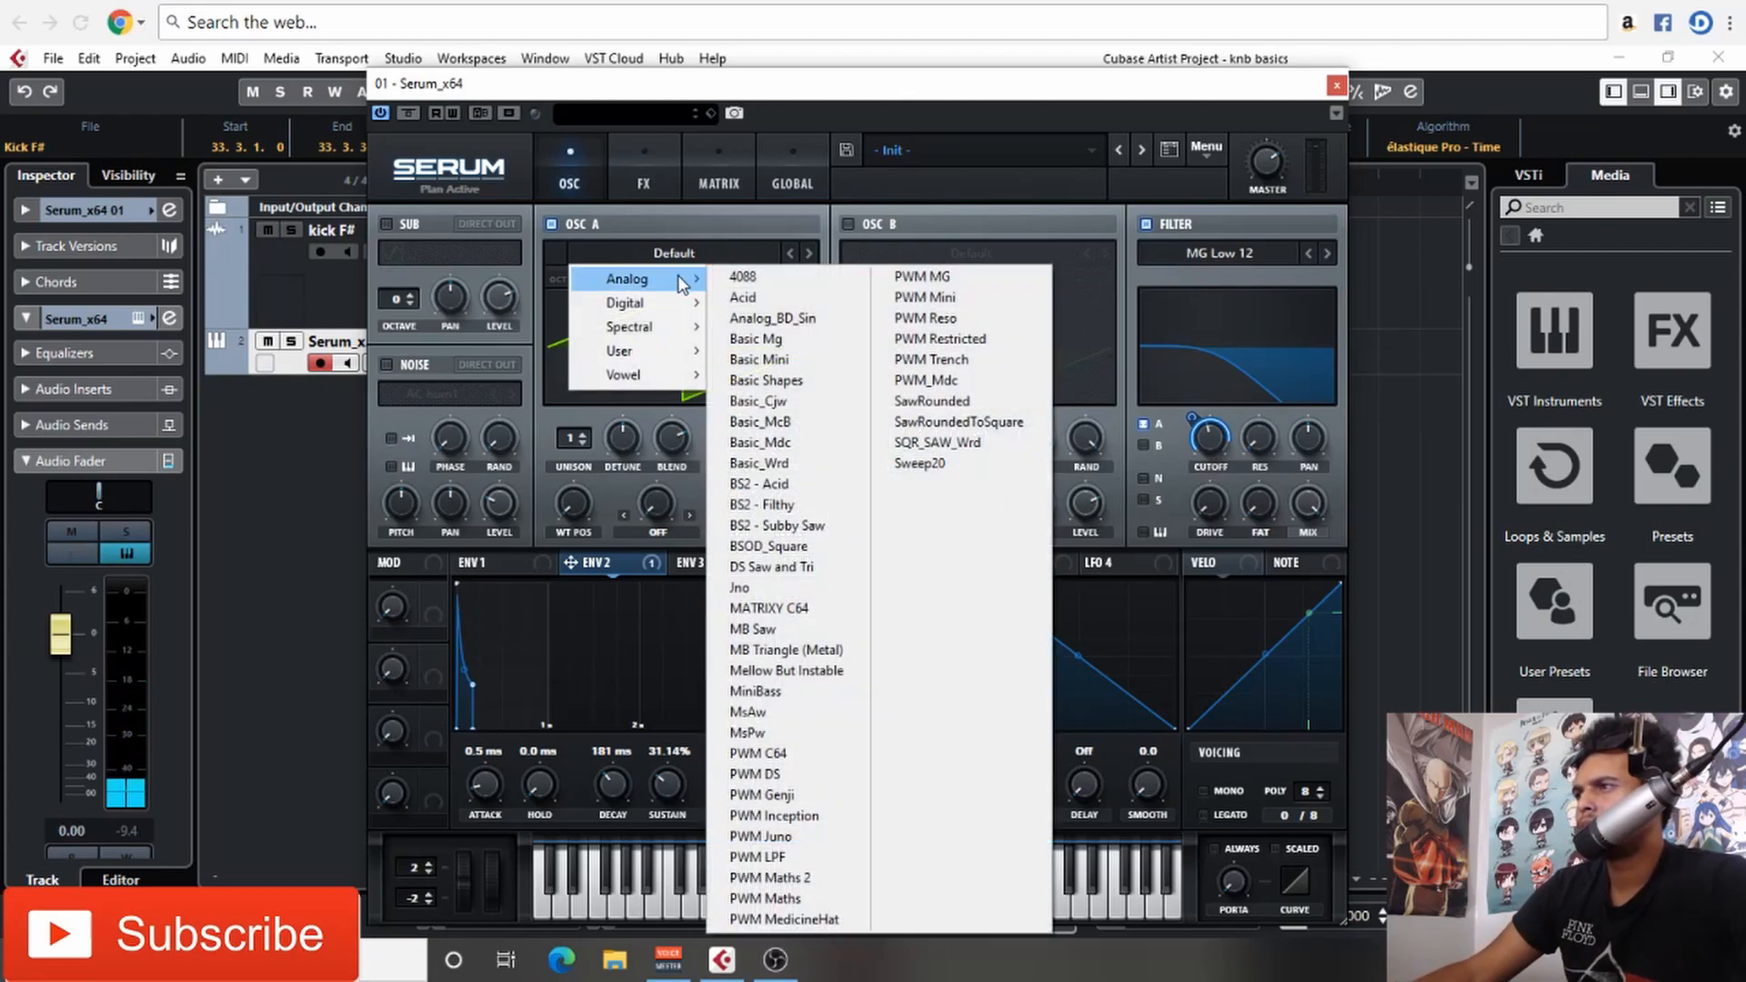
left_click(835, 325)
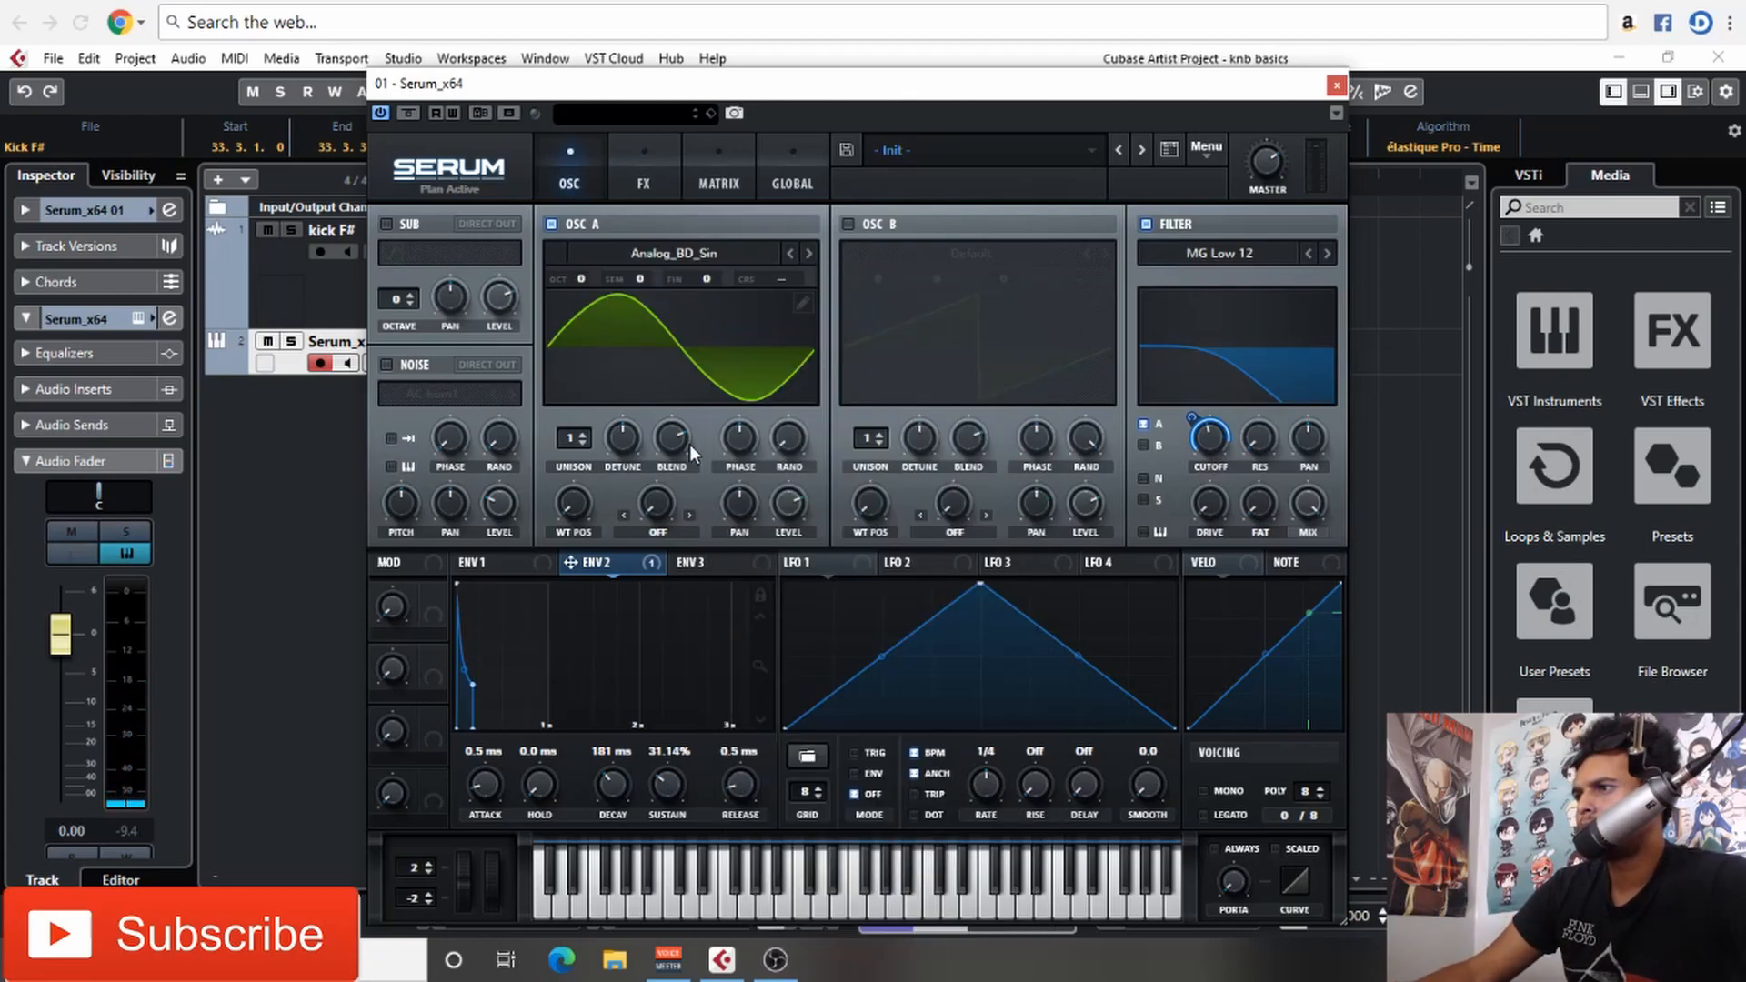
left_click_drag(580, 511, 584, 484)
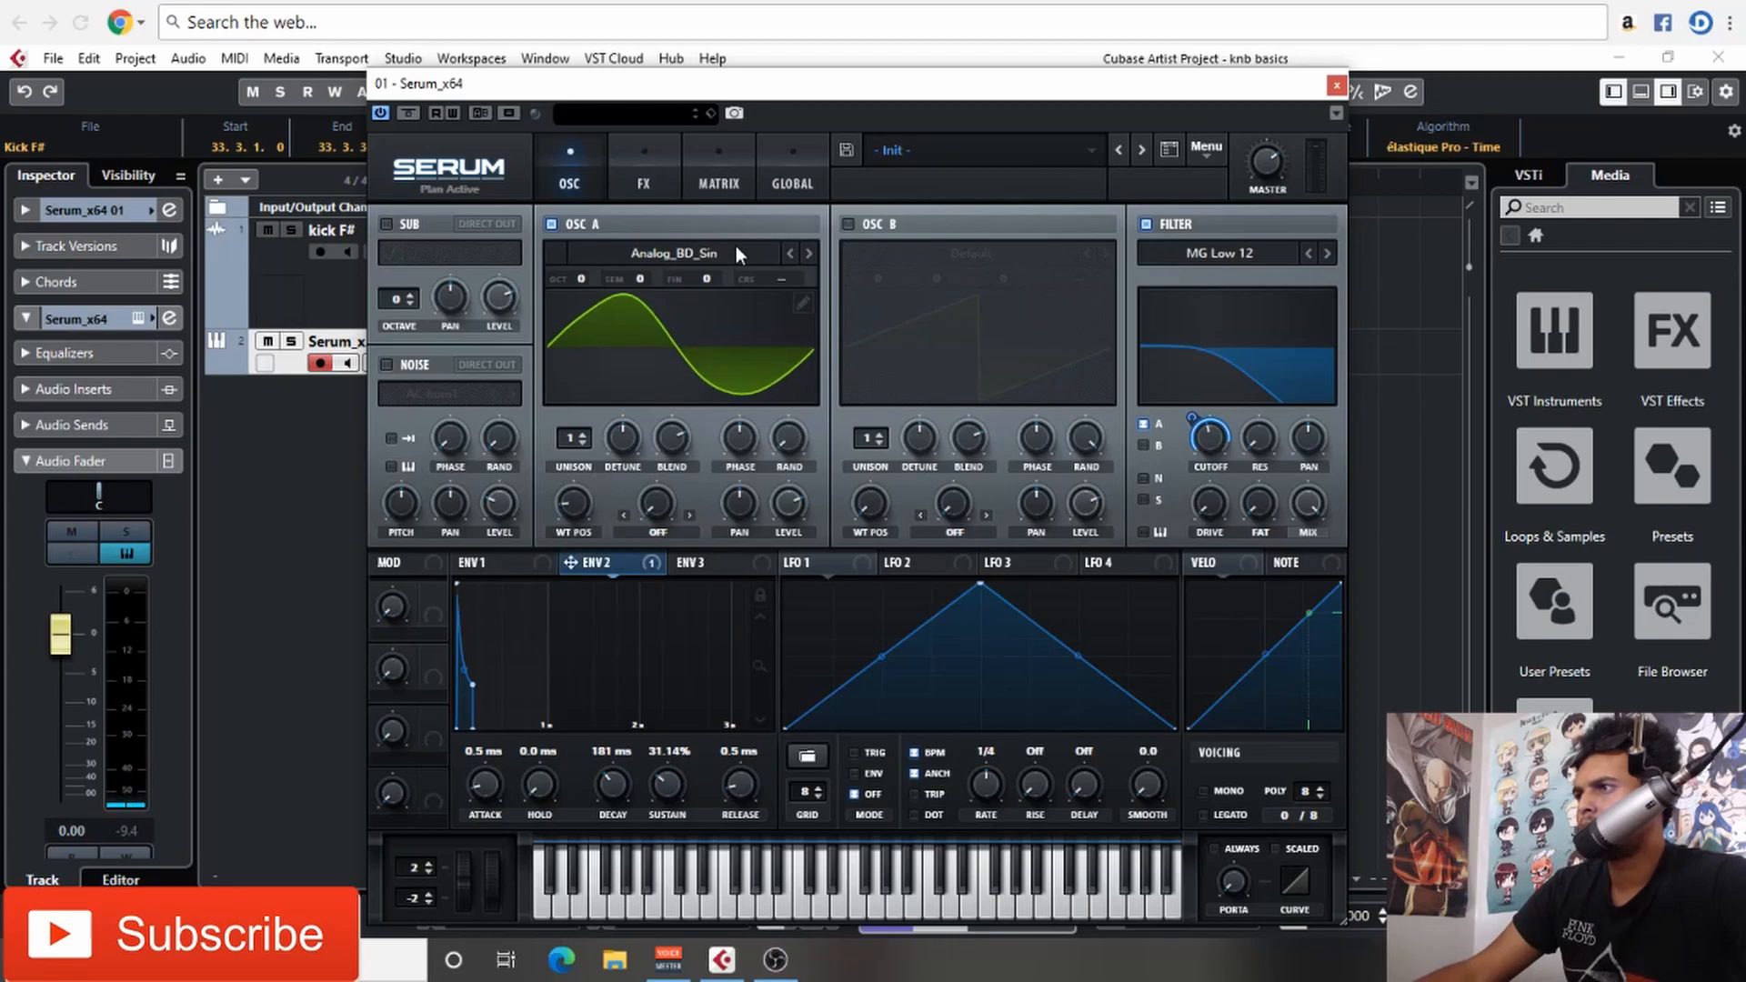
Step: Load the Basic Shapes wavetable into oscillator A and set Envelope 2's decay to 307 ms and sustain to 21.49%
left_click(735, 253)
mouse_move(691, 277)
left_click(723, 391)
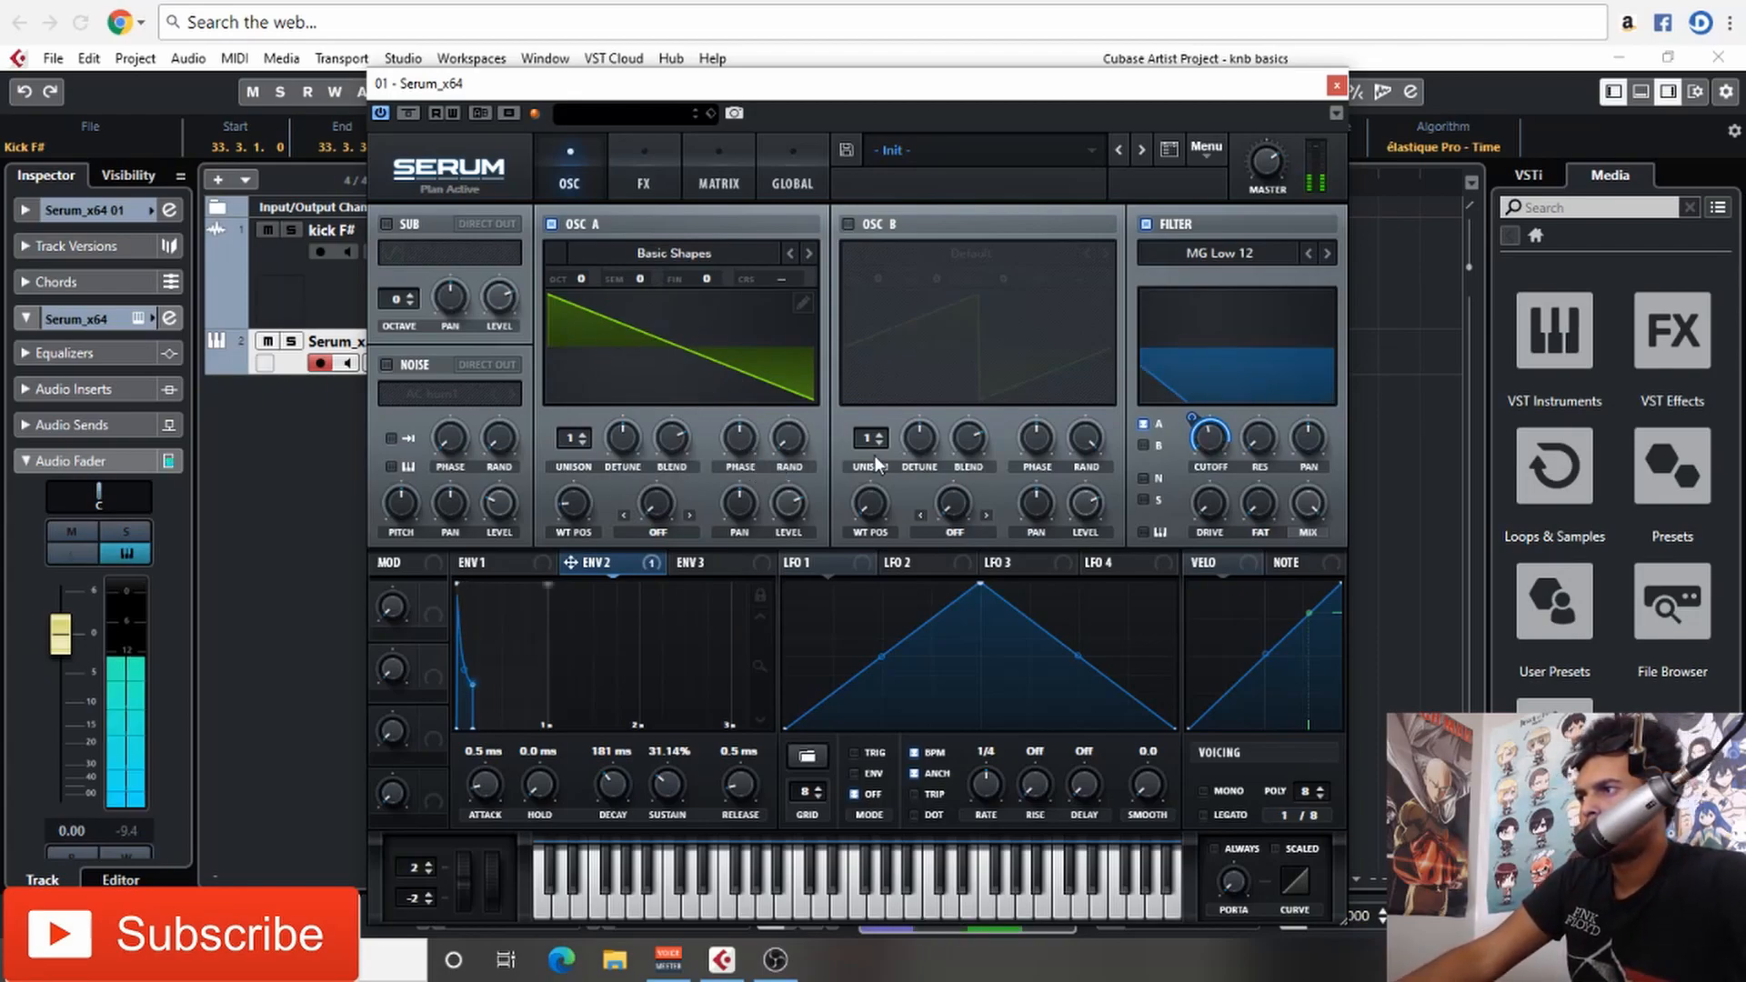
left_click_drag(660, 791, 615, 779)
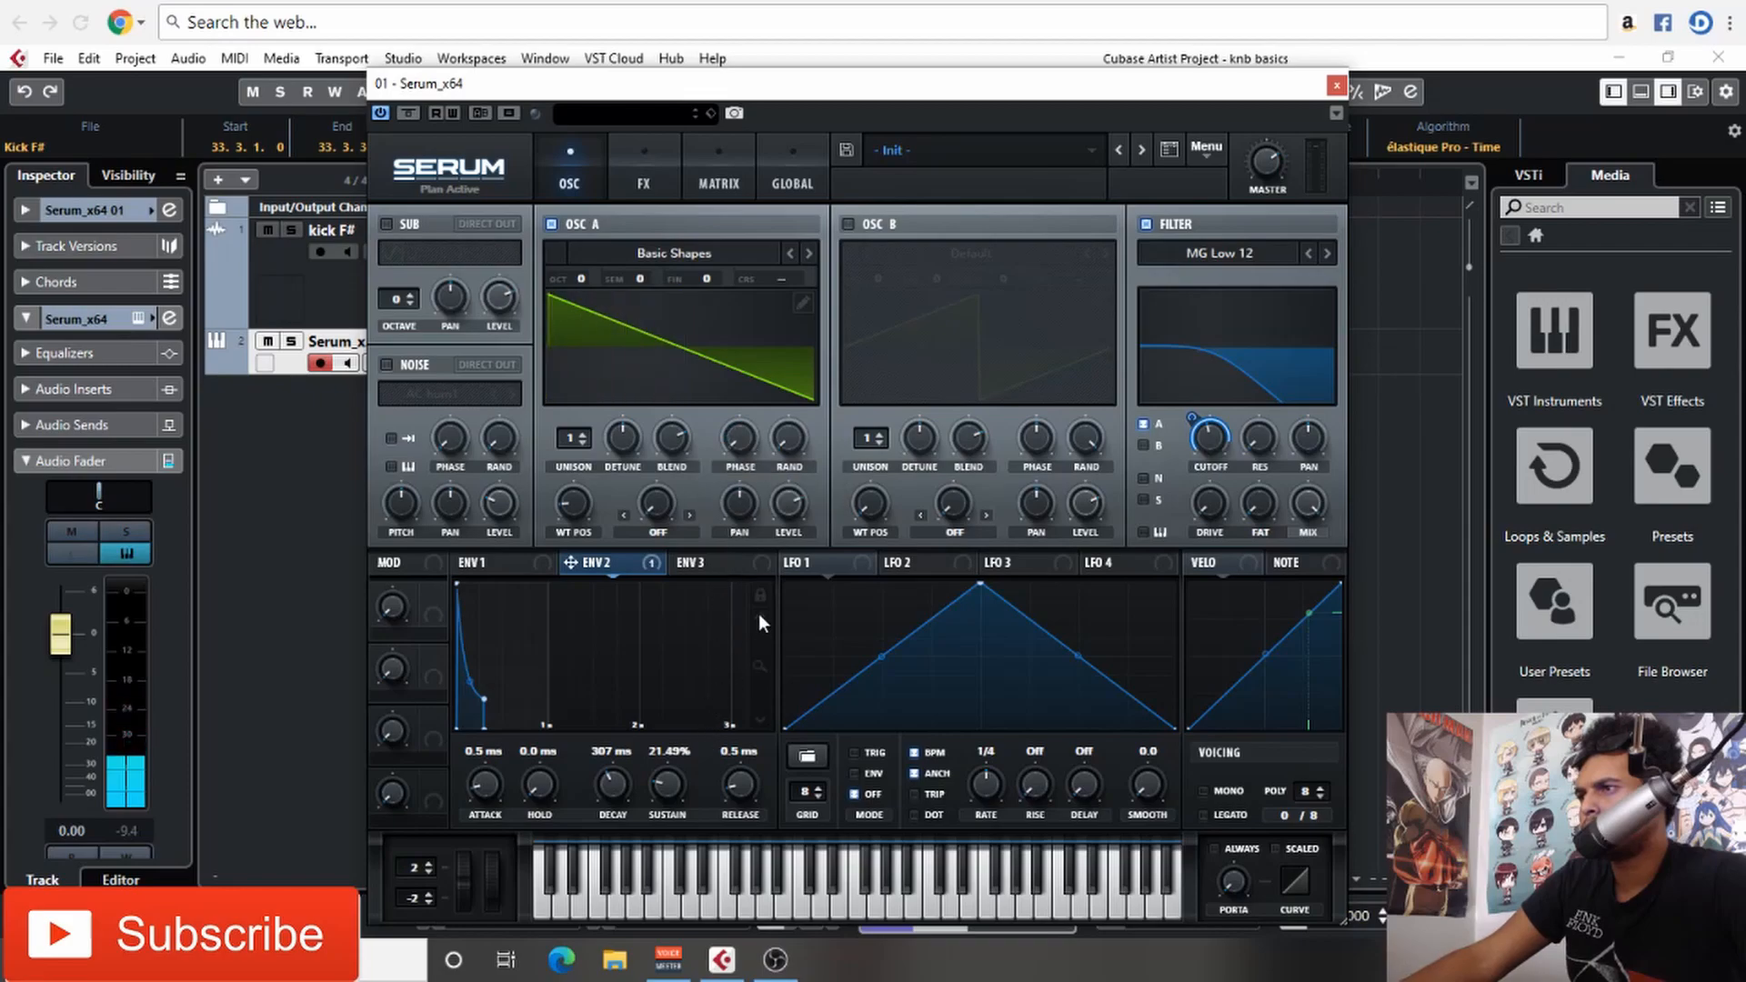
Step: Try oscillator A's phase at about 328 degrees and reset it to its default
double_click(745, 438)
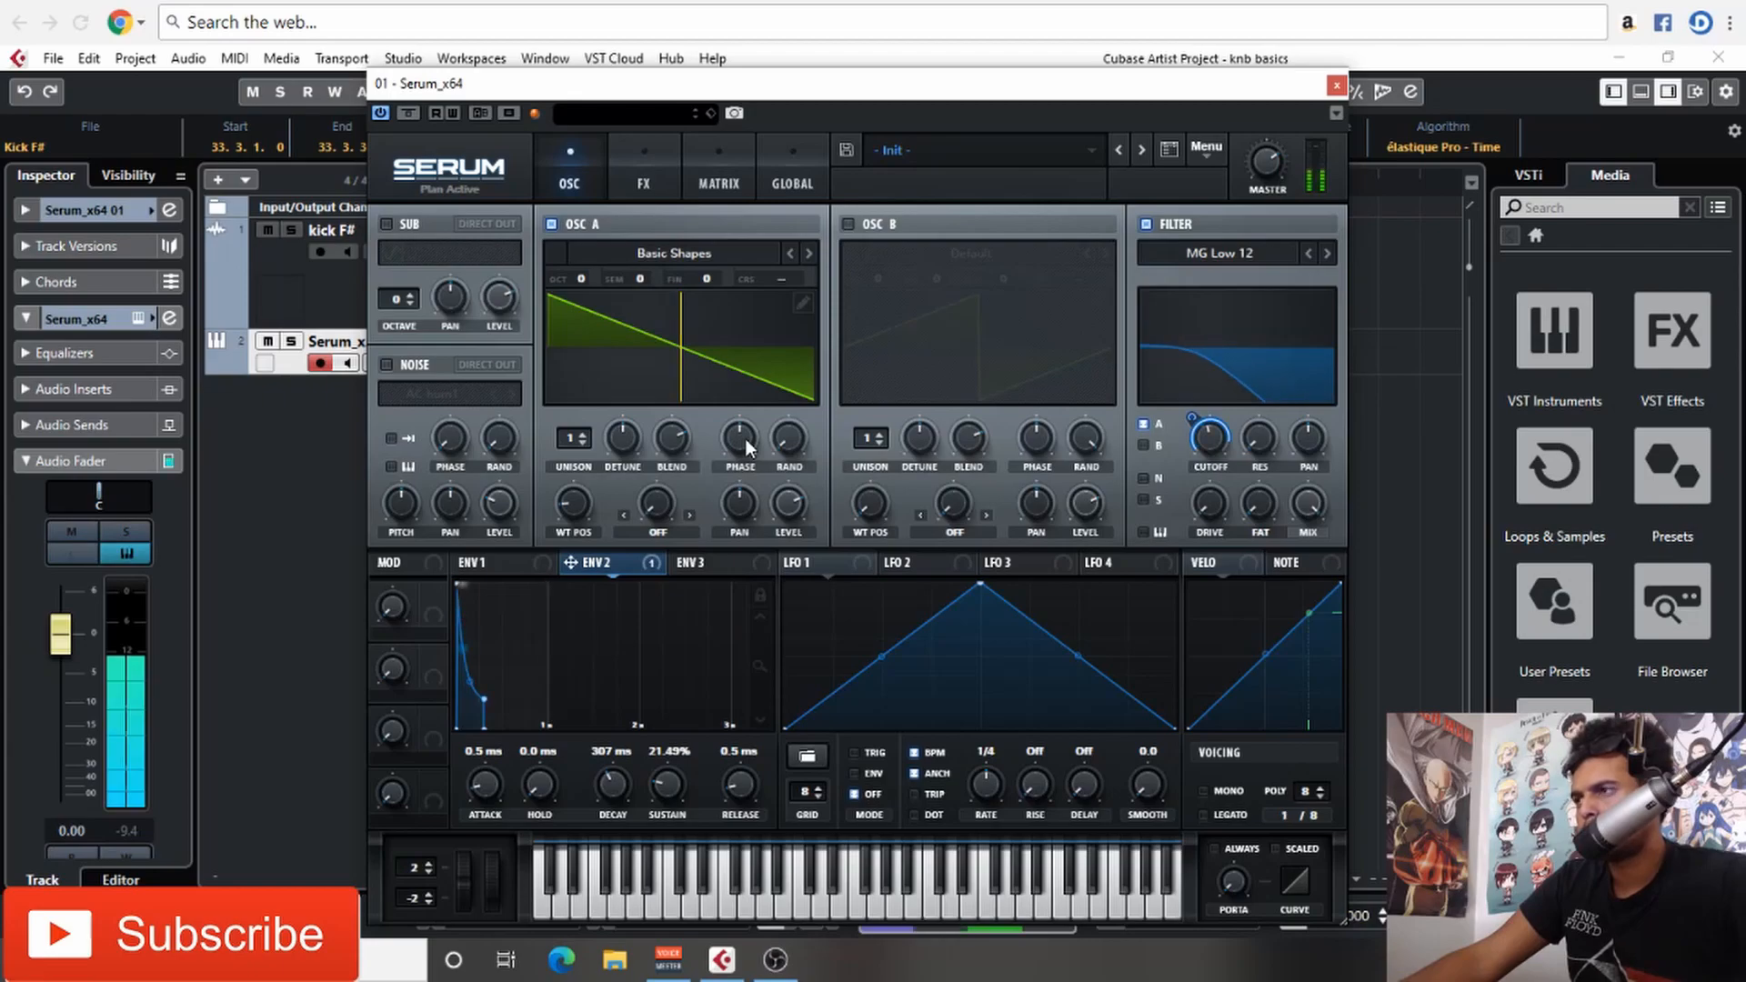
left_click_drag(742, 438, 747, 342)
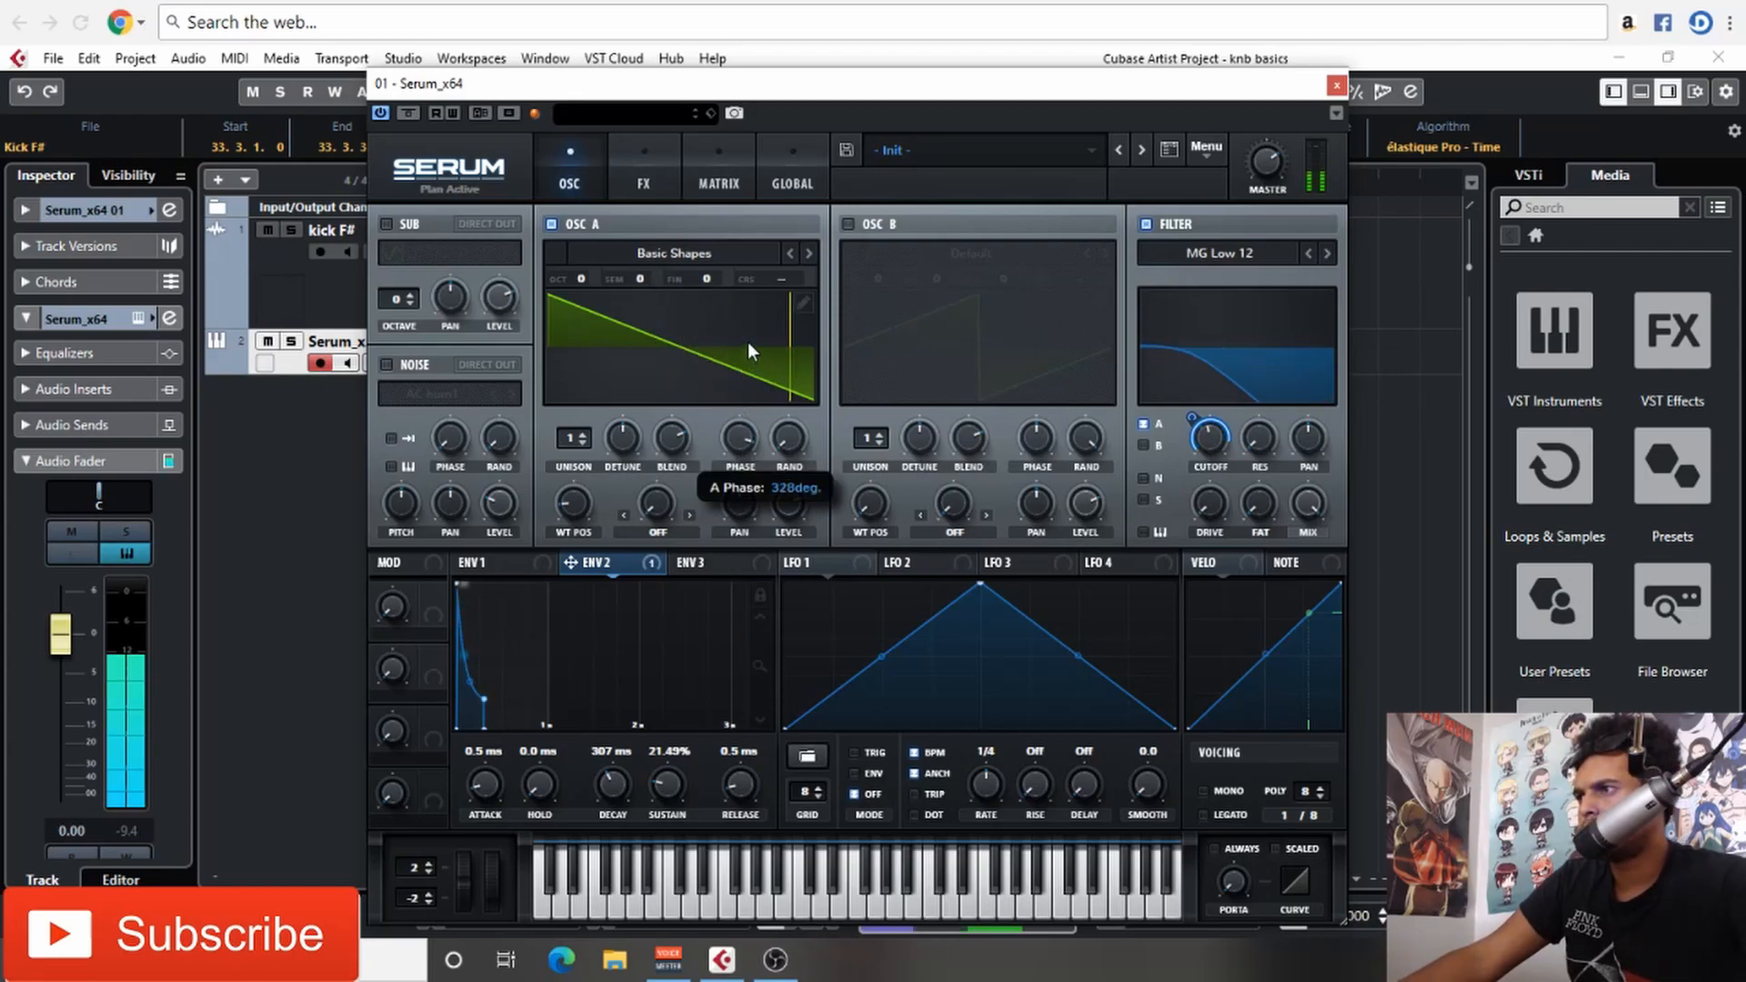
left_click_drag(743, 434, 740, 425)
double_click(741, 439)
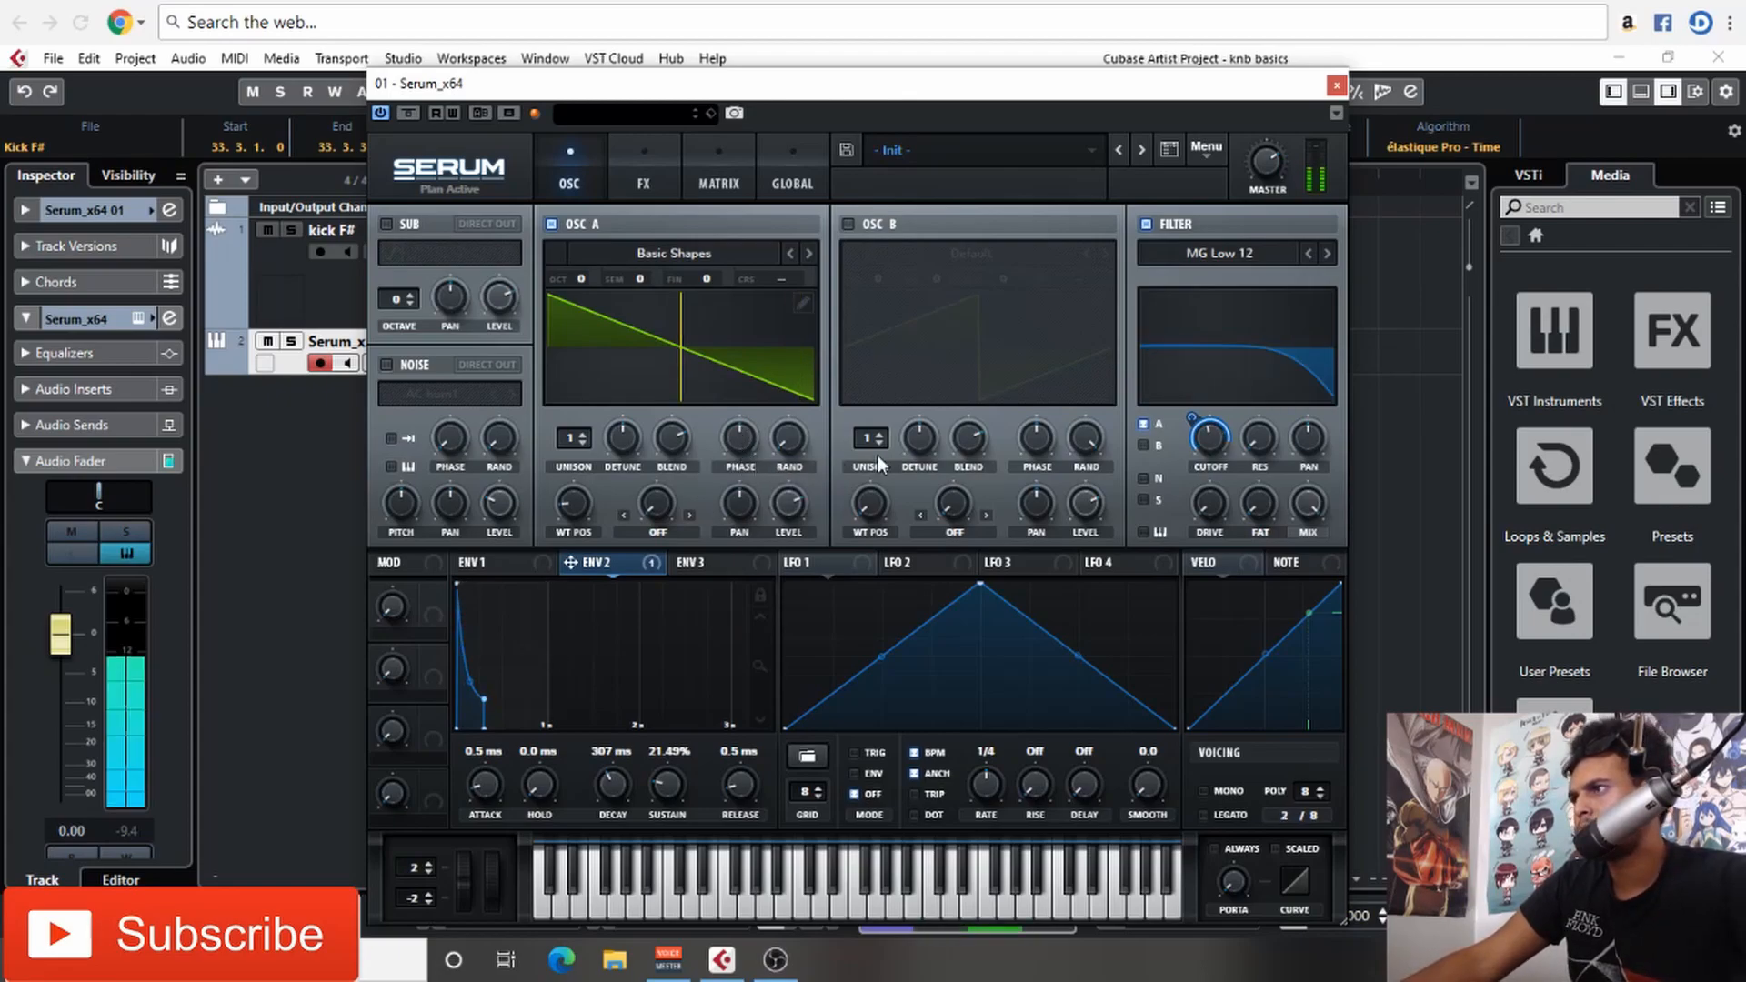
Step: Fine-tune the filter cutoff and set Envelope 2's decay to 244 ms and sustain to 23.68%
left_click_drag(1209, 445, 1211, 438)
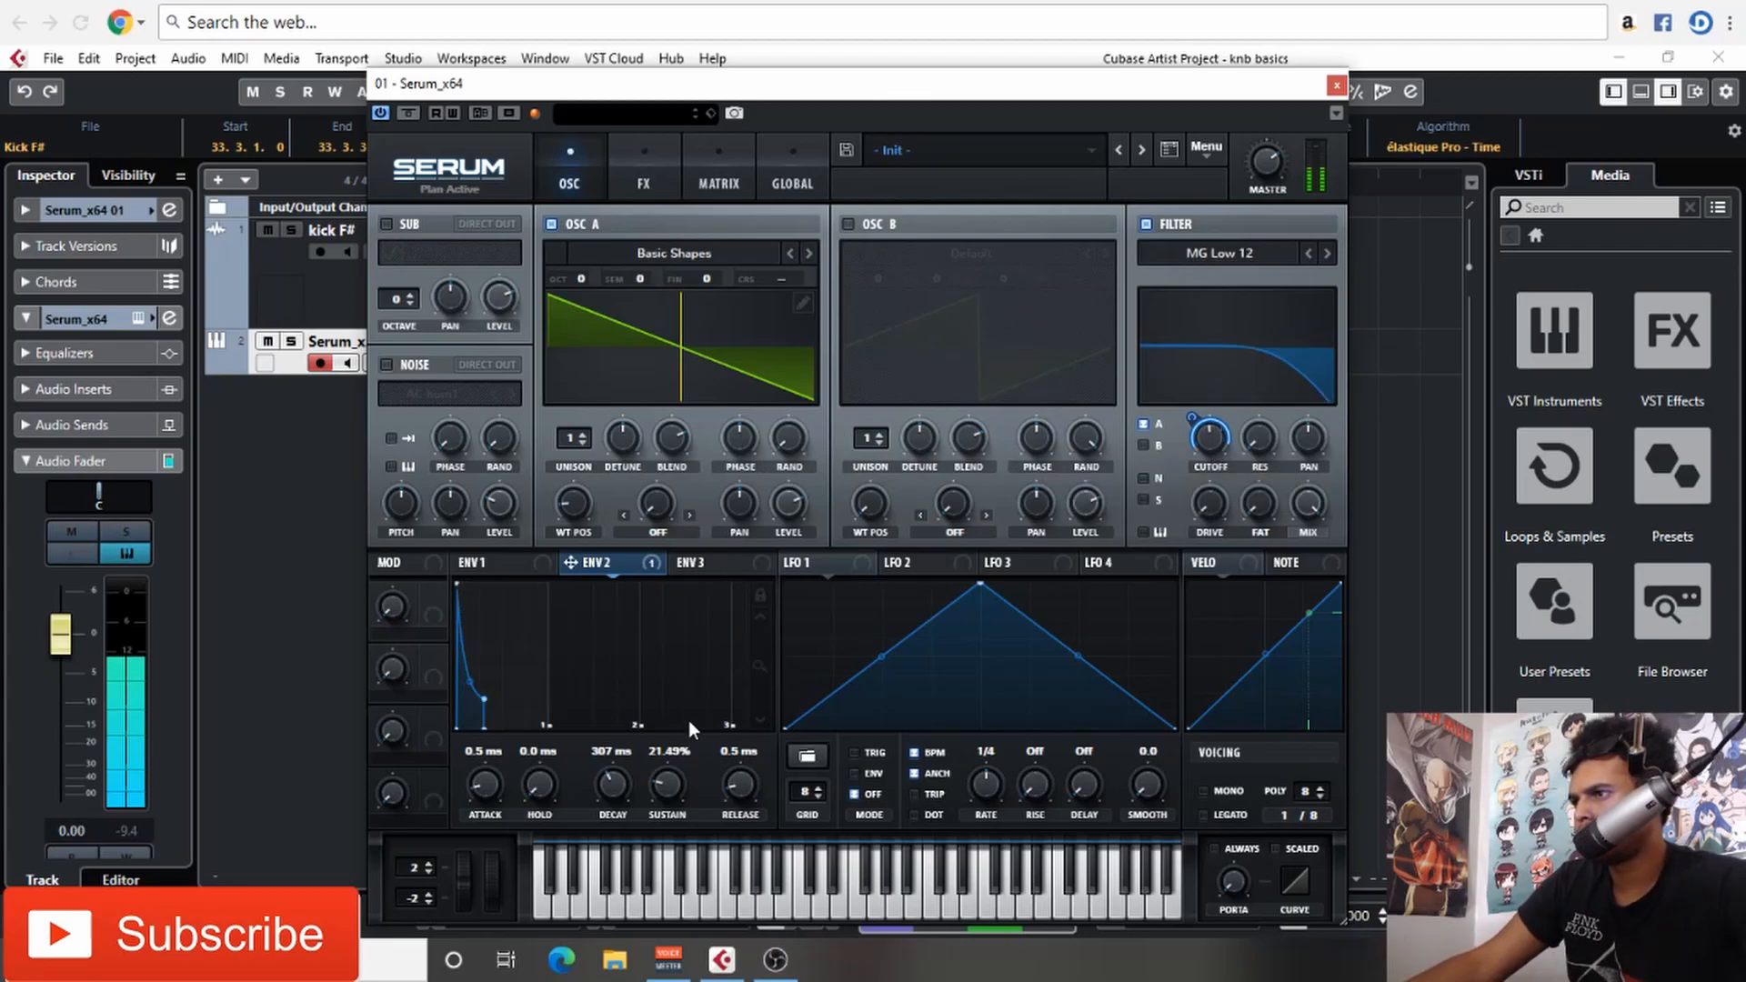
left_click_drag(674, 792, 613, 807)
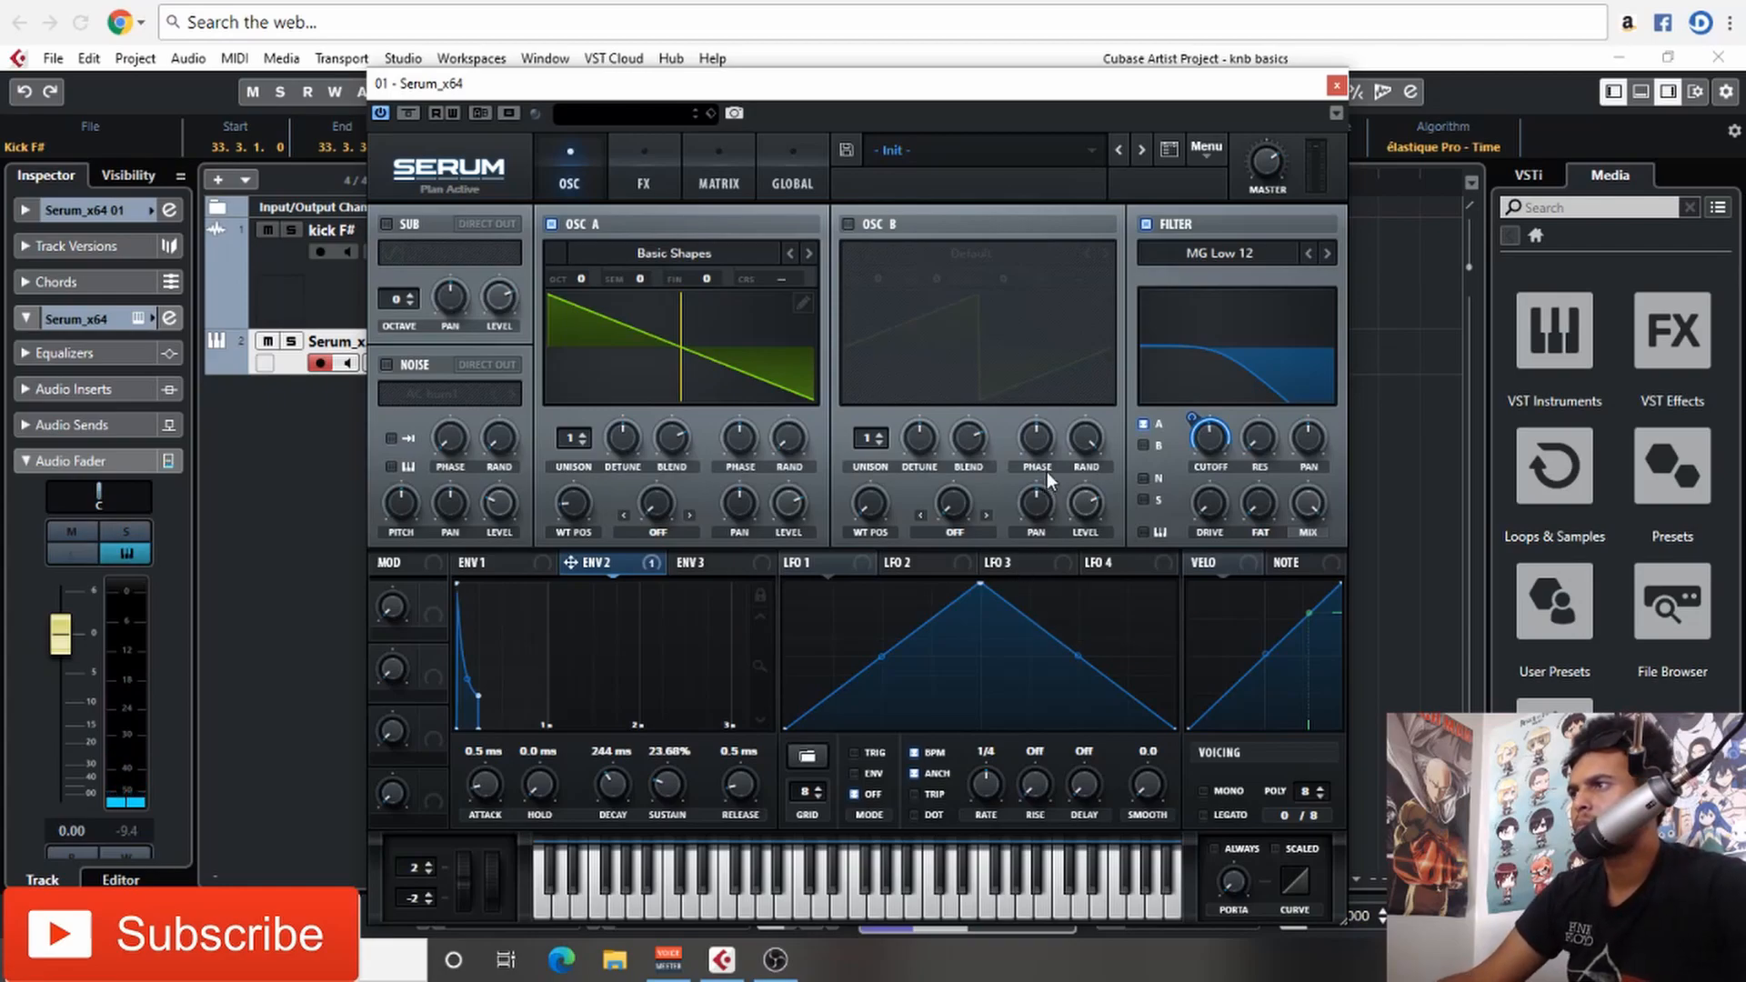
Step: Enable Serum's EQ effect, adjust the high band's frequency and boost its gain slightly
left_click(659, 177)
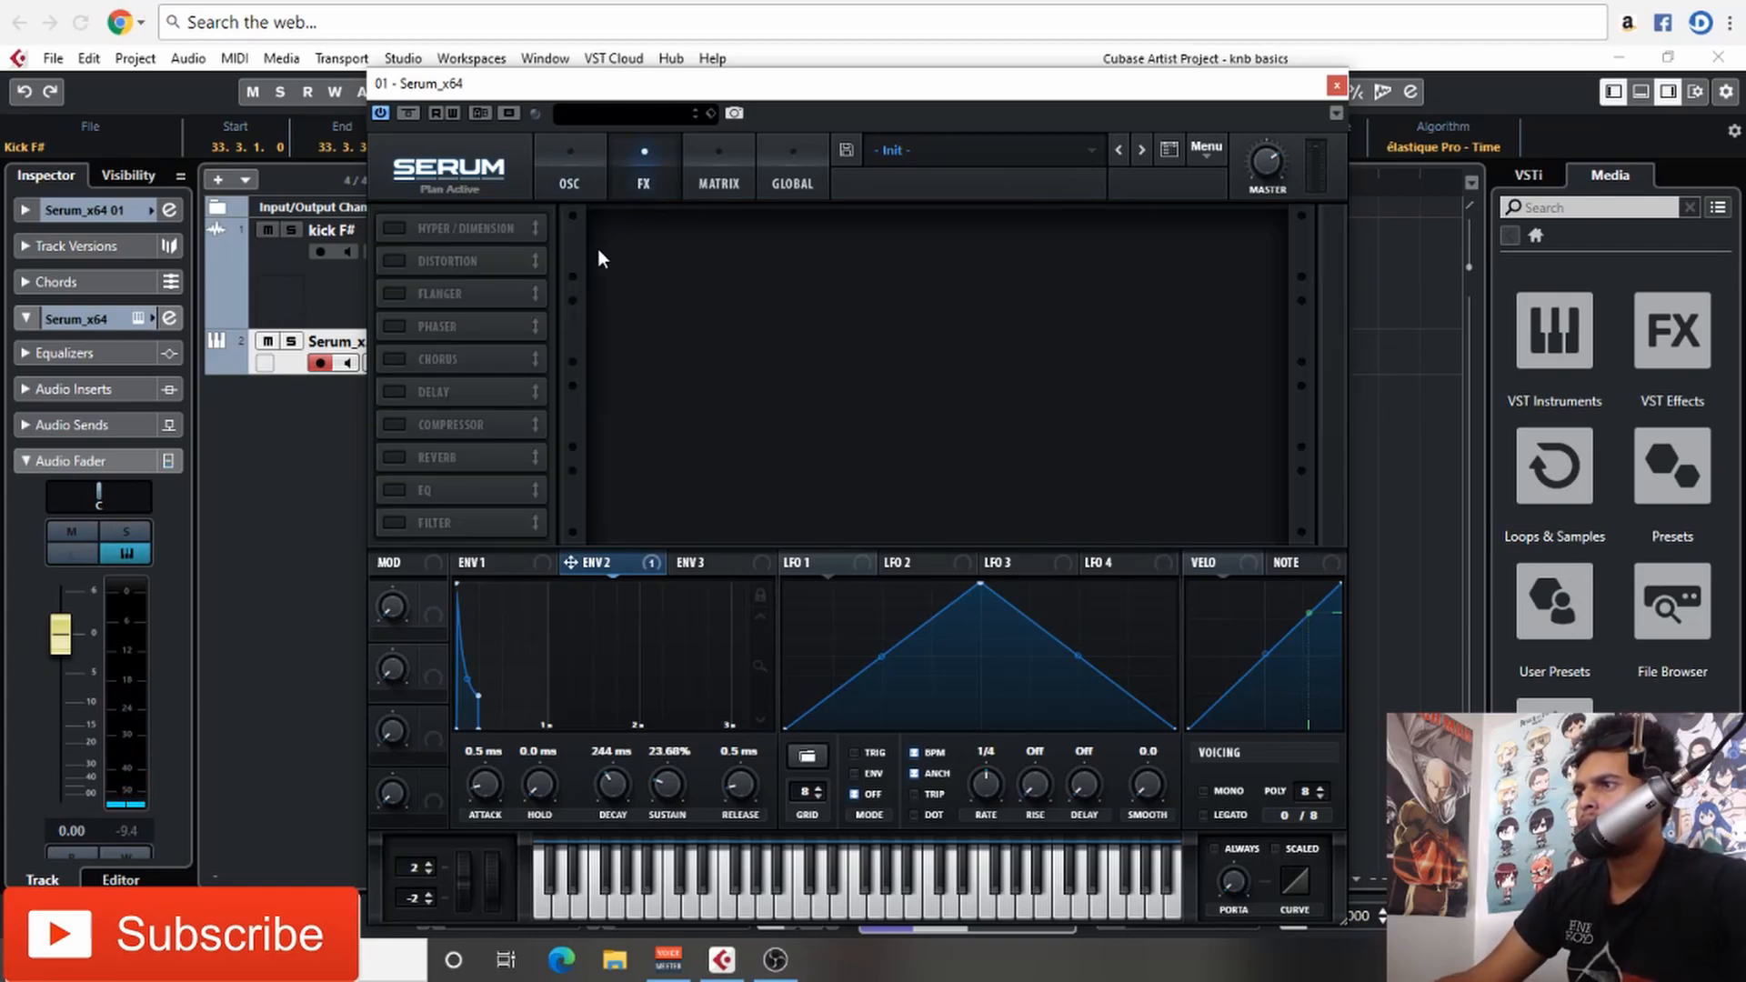
left_click(398, 497)
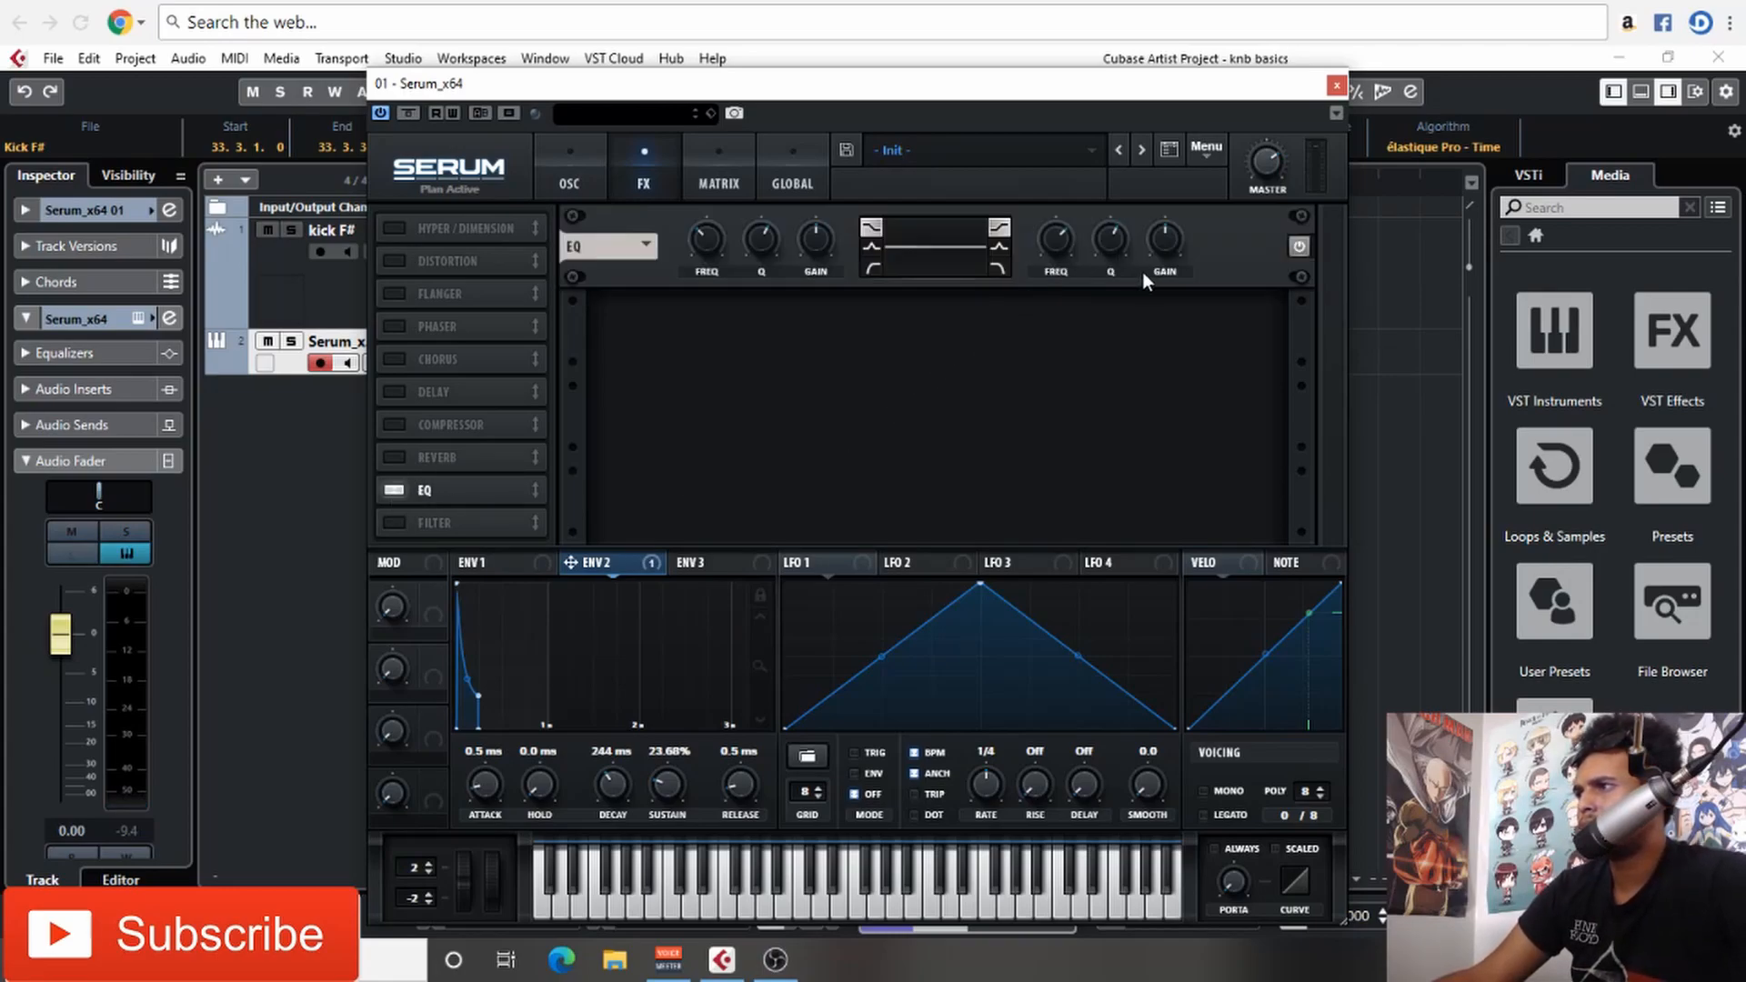
mouse_move(1057, 253)
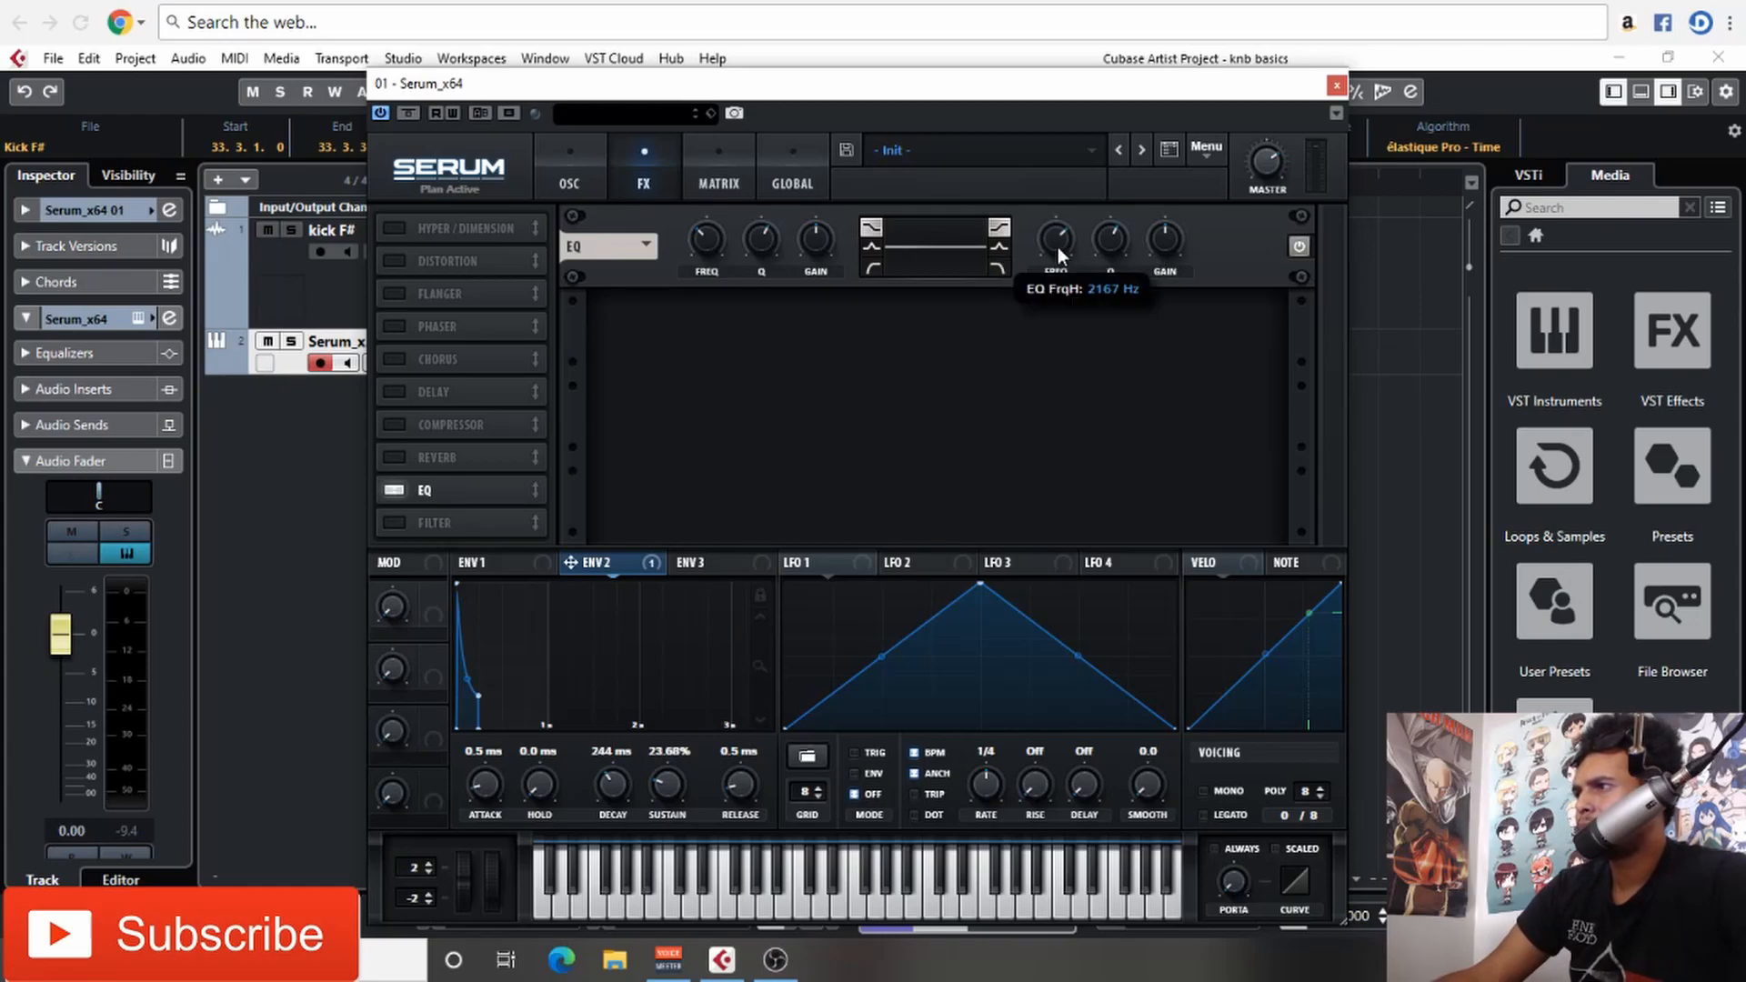
scroll(1056, 240, "up", 2)
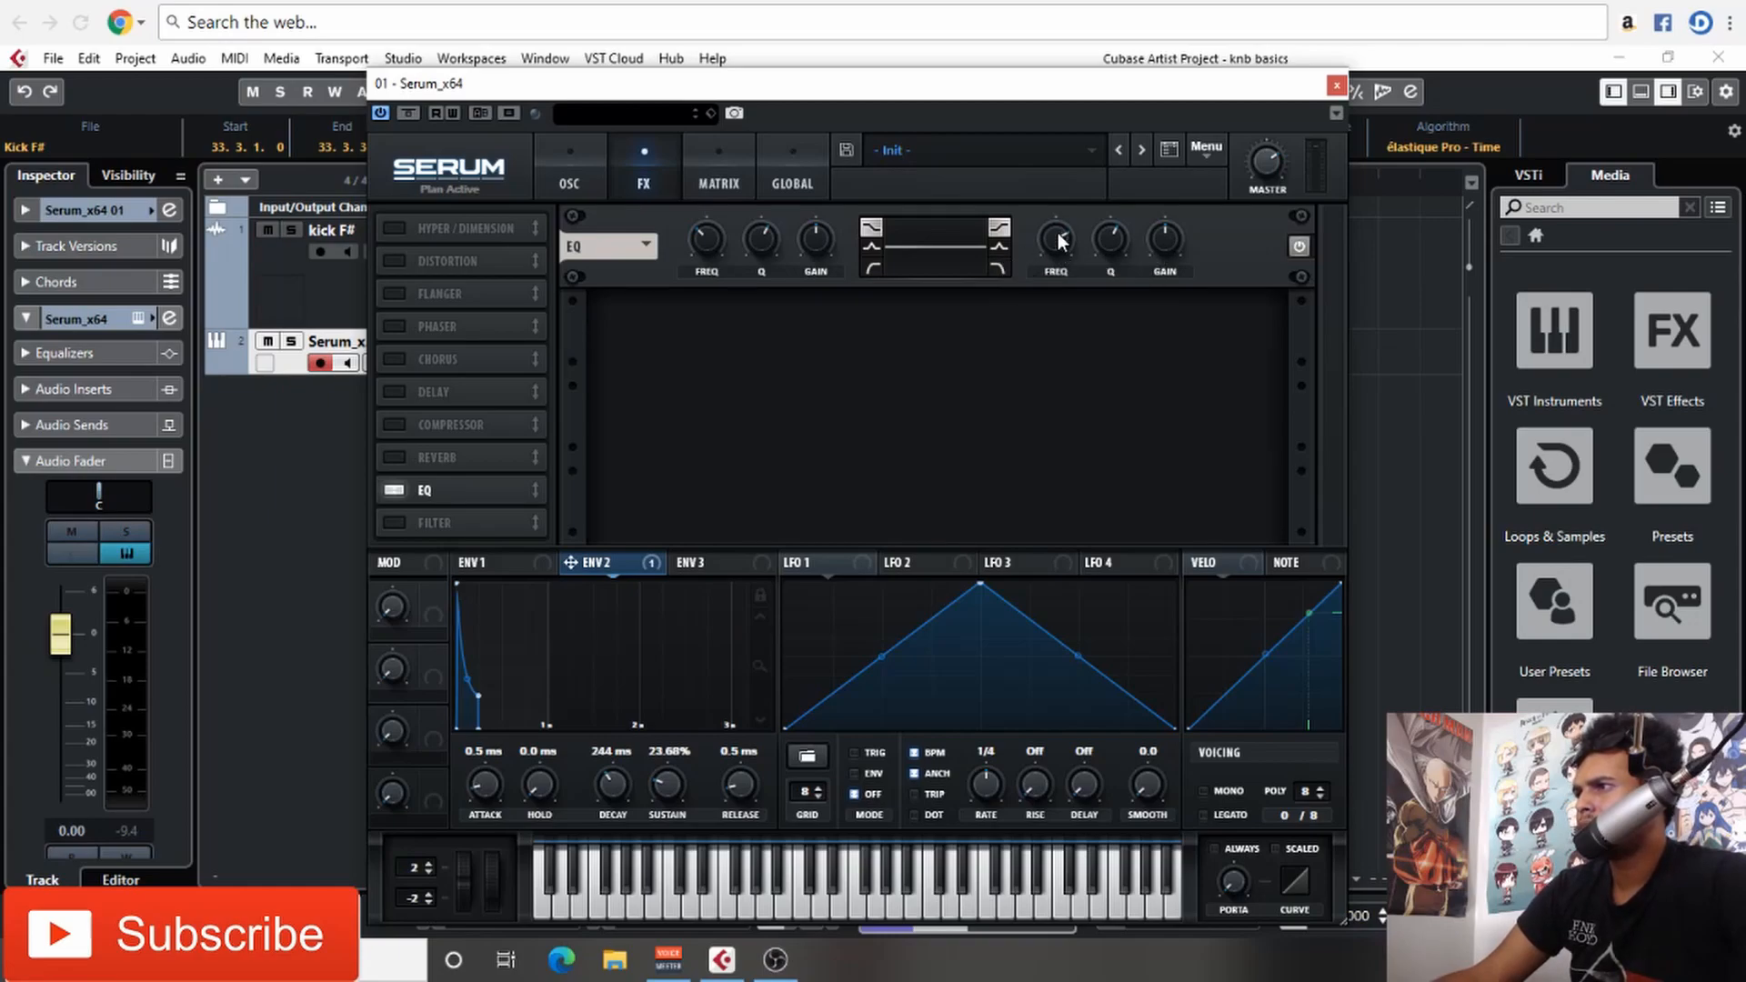
mouse_move(1161, 257)
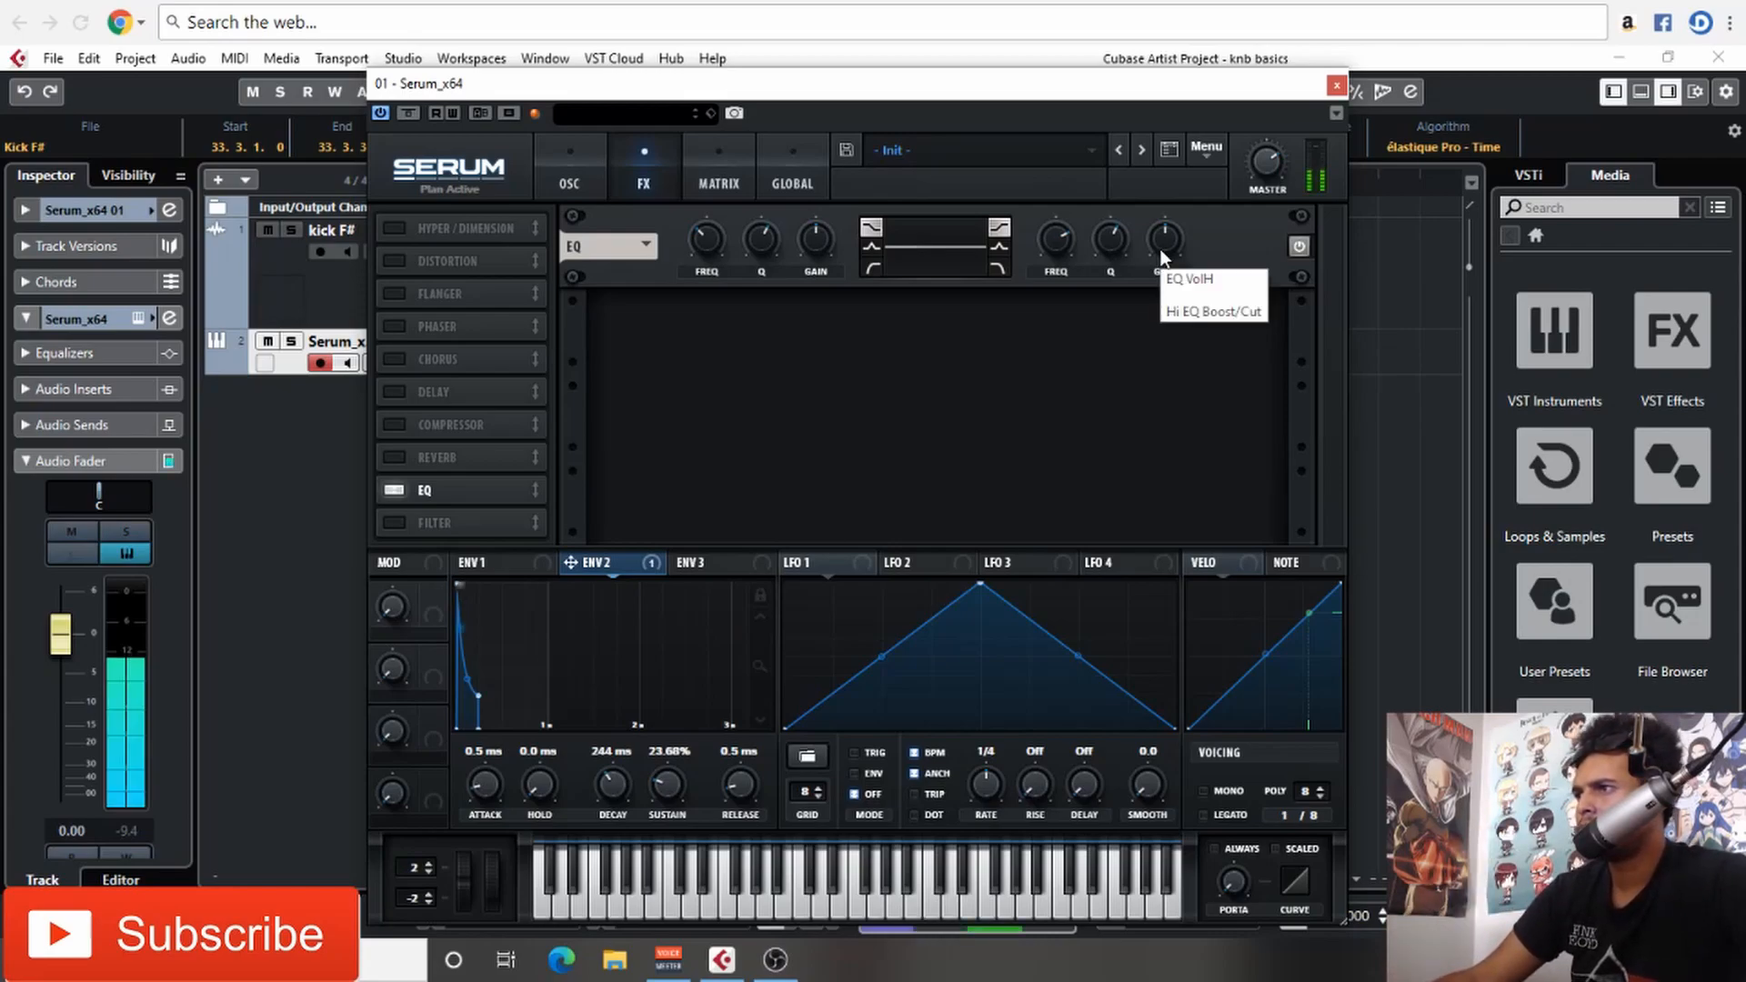
left_click(1158, 239)
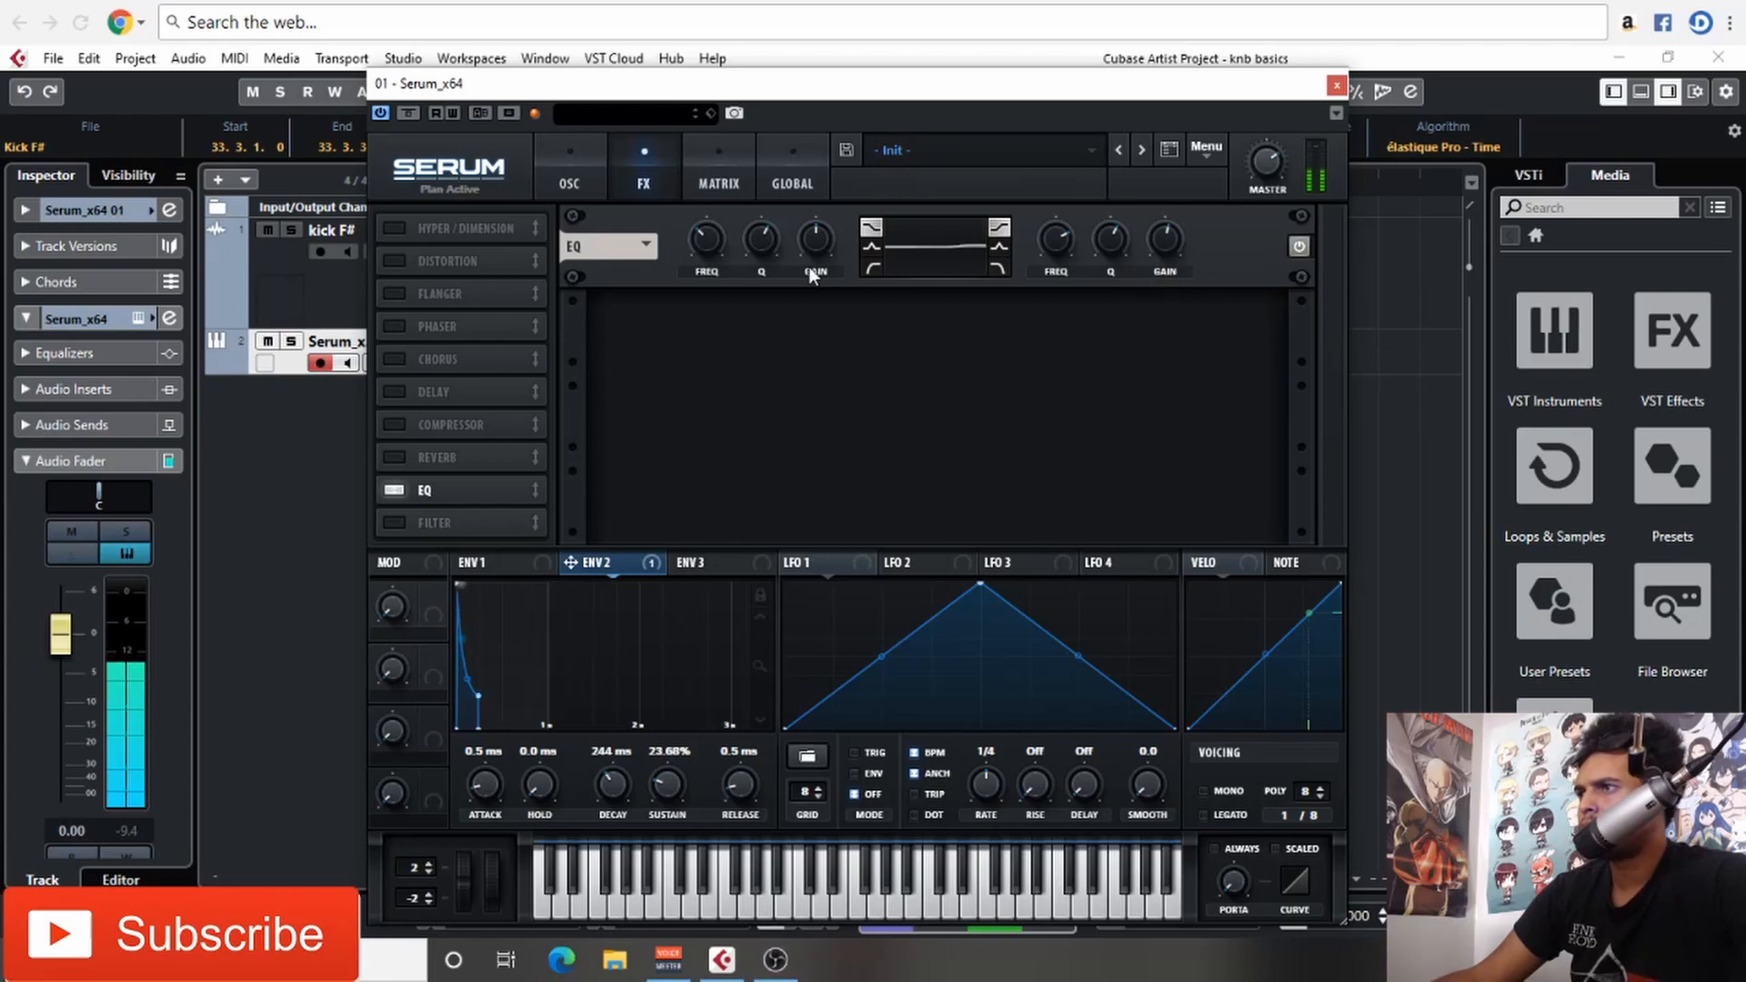
Step: Switch the EQ effect off and on repeatedly to compare the bass with and without it
left_click(393, 492)
left_click(393, 492)
left_click(392, 492)
left_click(393, 492)
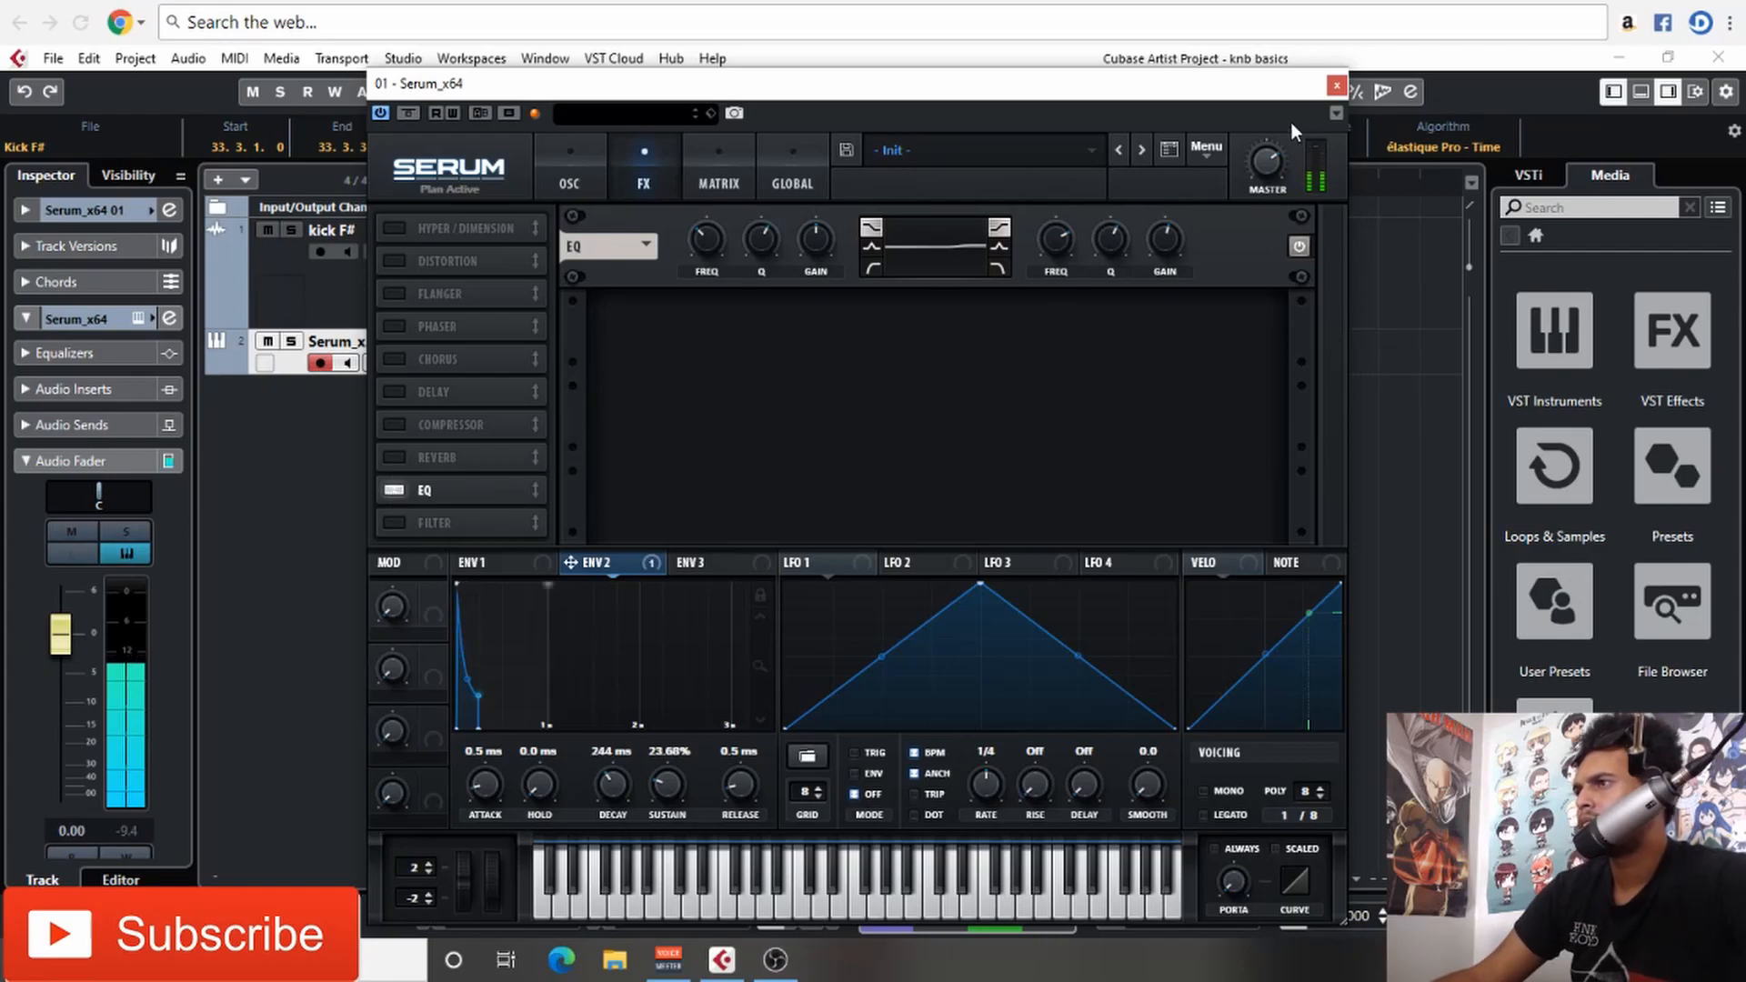
Step: Close the Serum window and return to the full one-bar kick and bass arrangement
left_click(1335, 88)
key("g")
key("g")
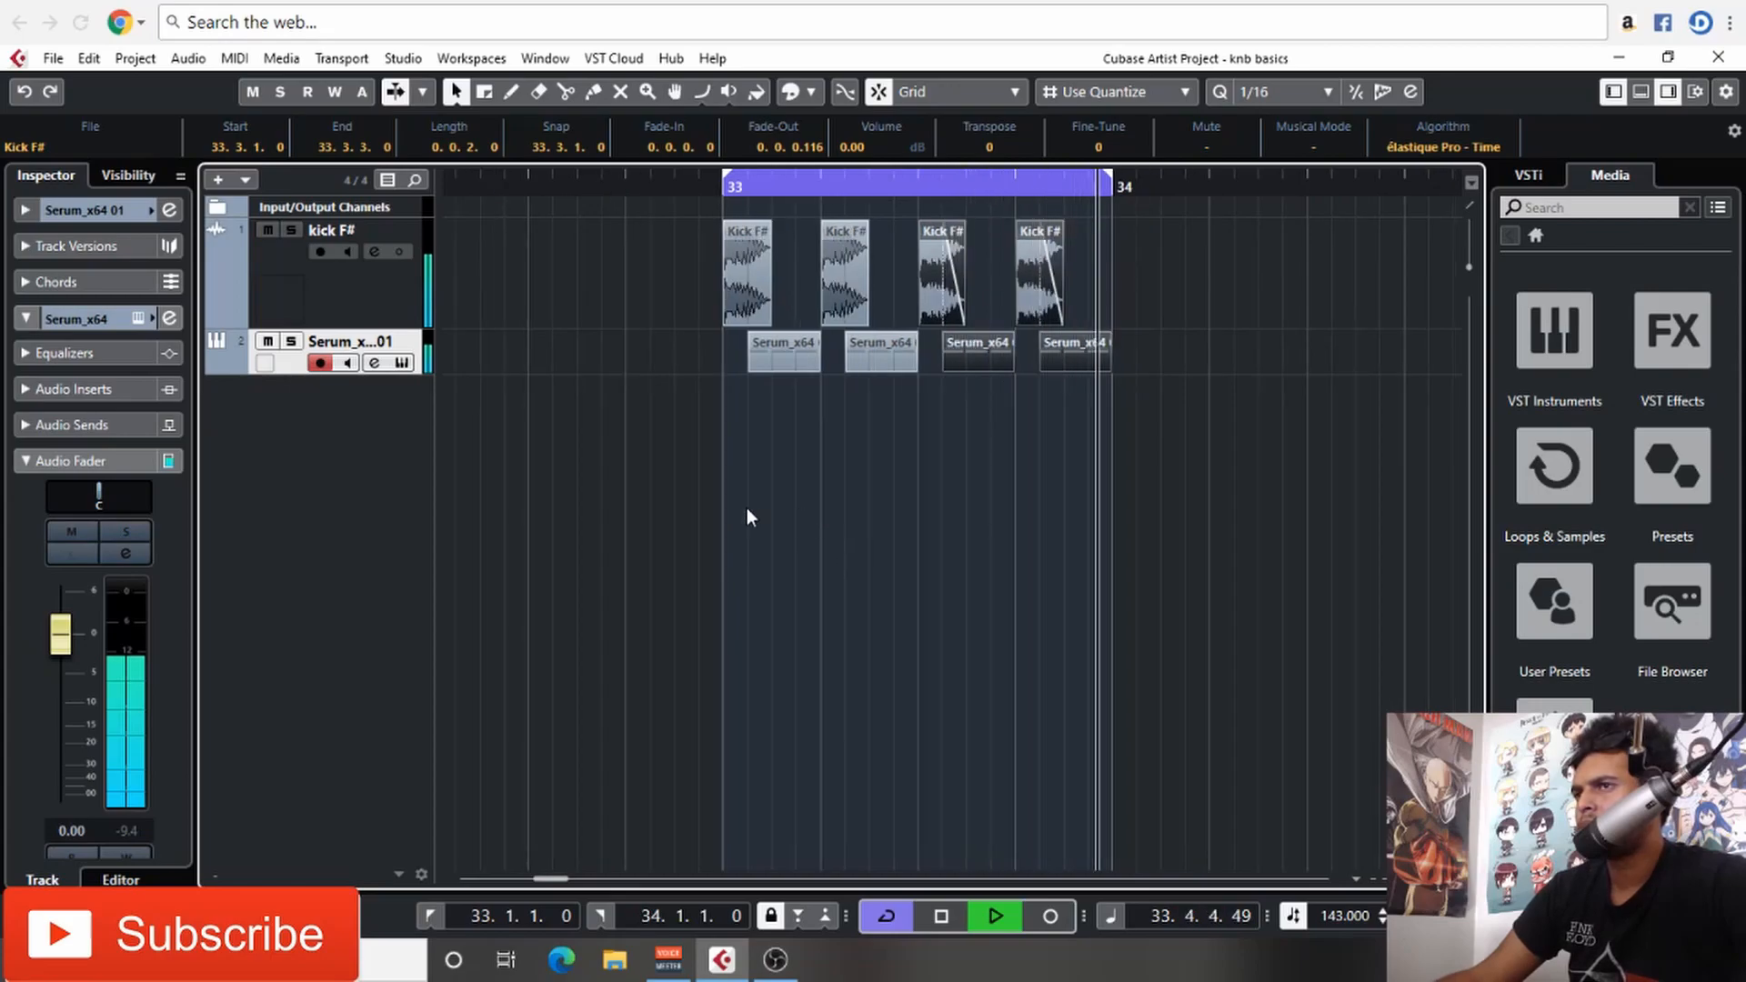
Step: Rename the Serum instrument track to "bass" and clear the clip selection in the arrangement
double_click(350, 341)
type("bass")
key("Return")
left_click(701, 380)
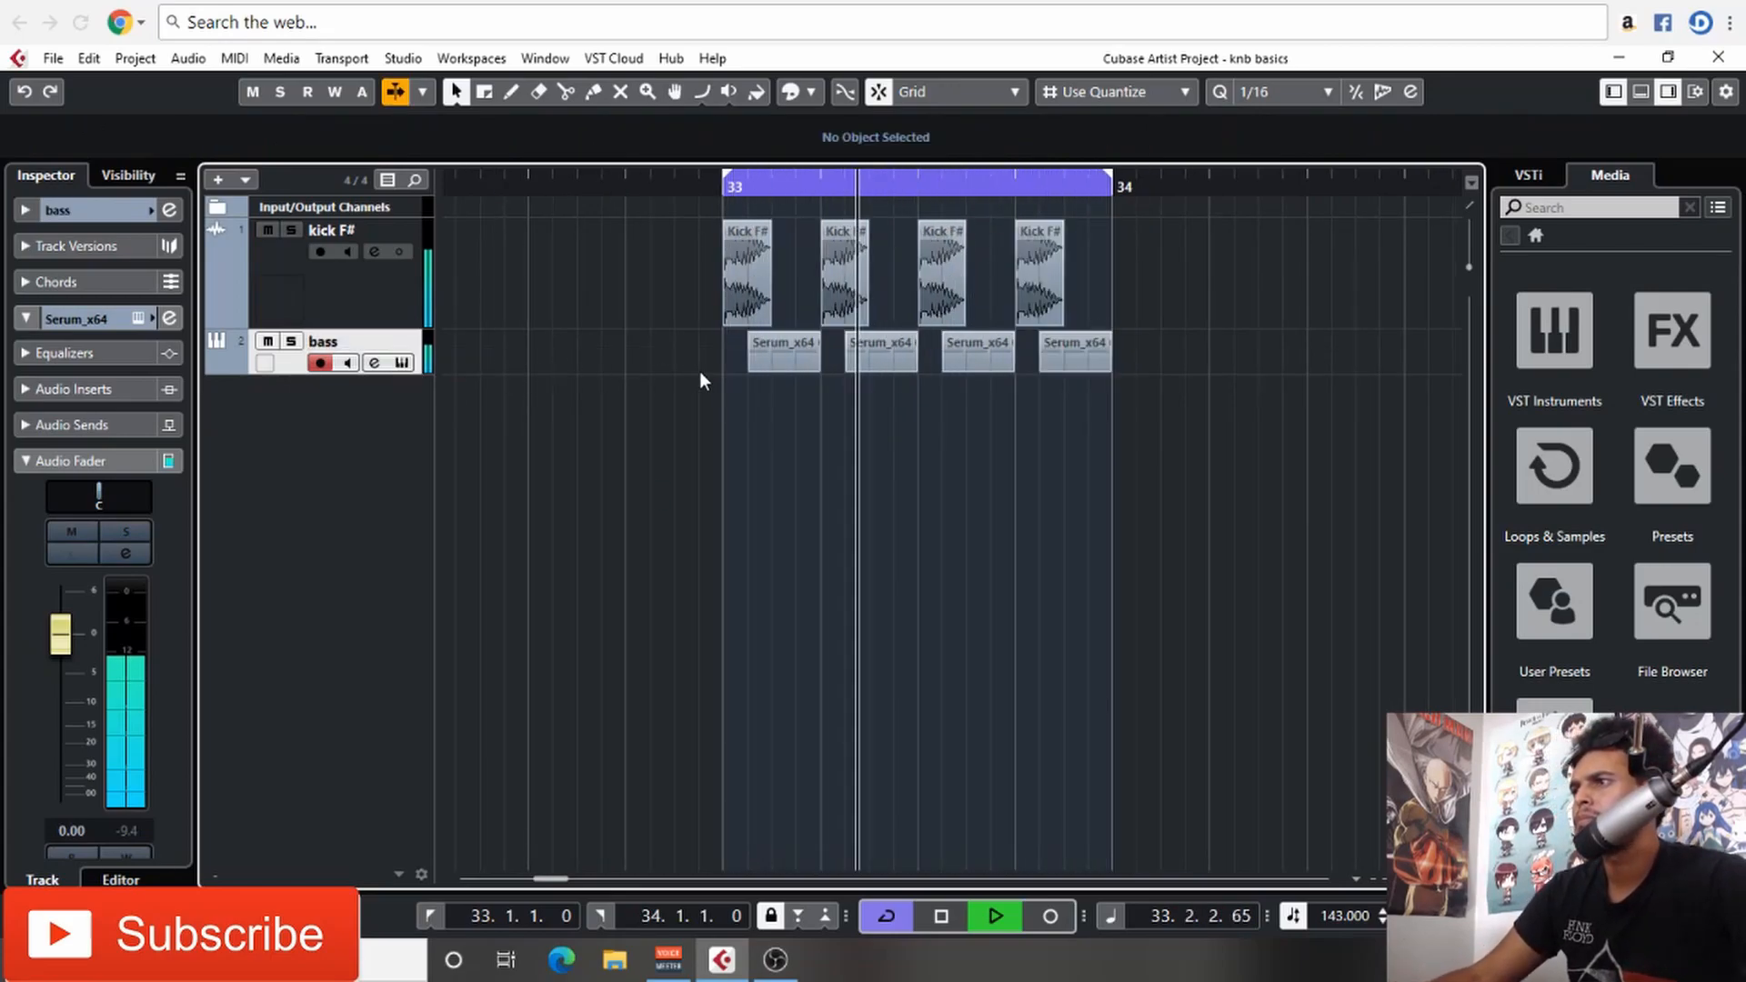
Step: Insert the LFOTool_x64 effect in the first audio insert slot of the bass track
left_click(97, 392)
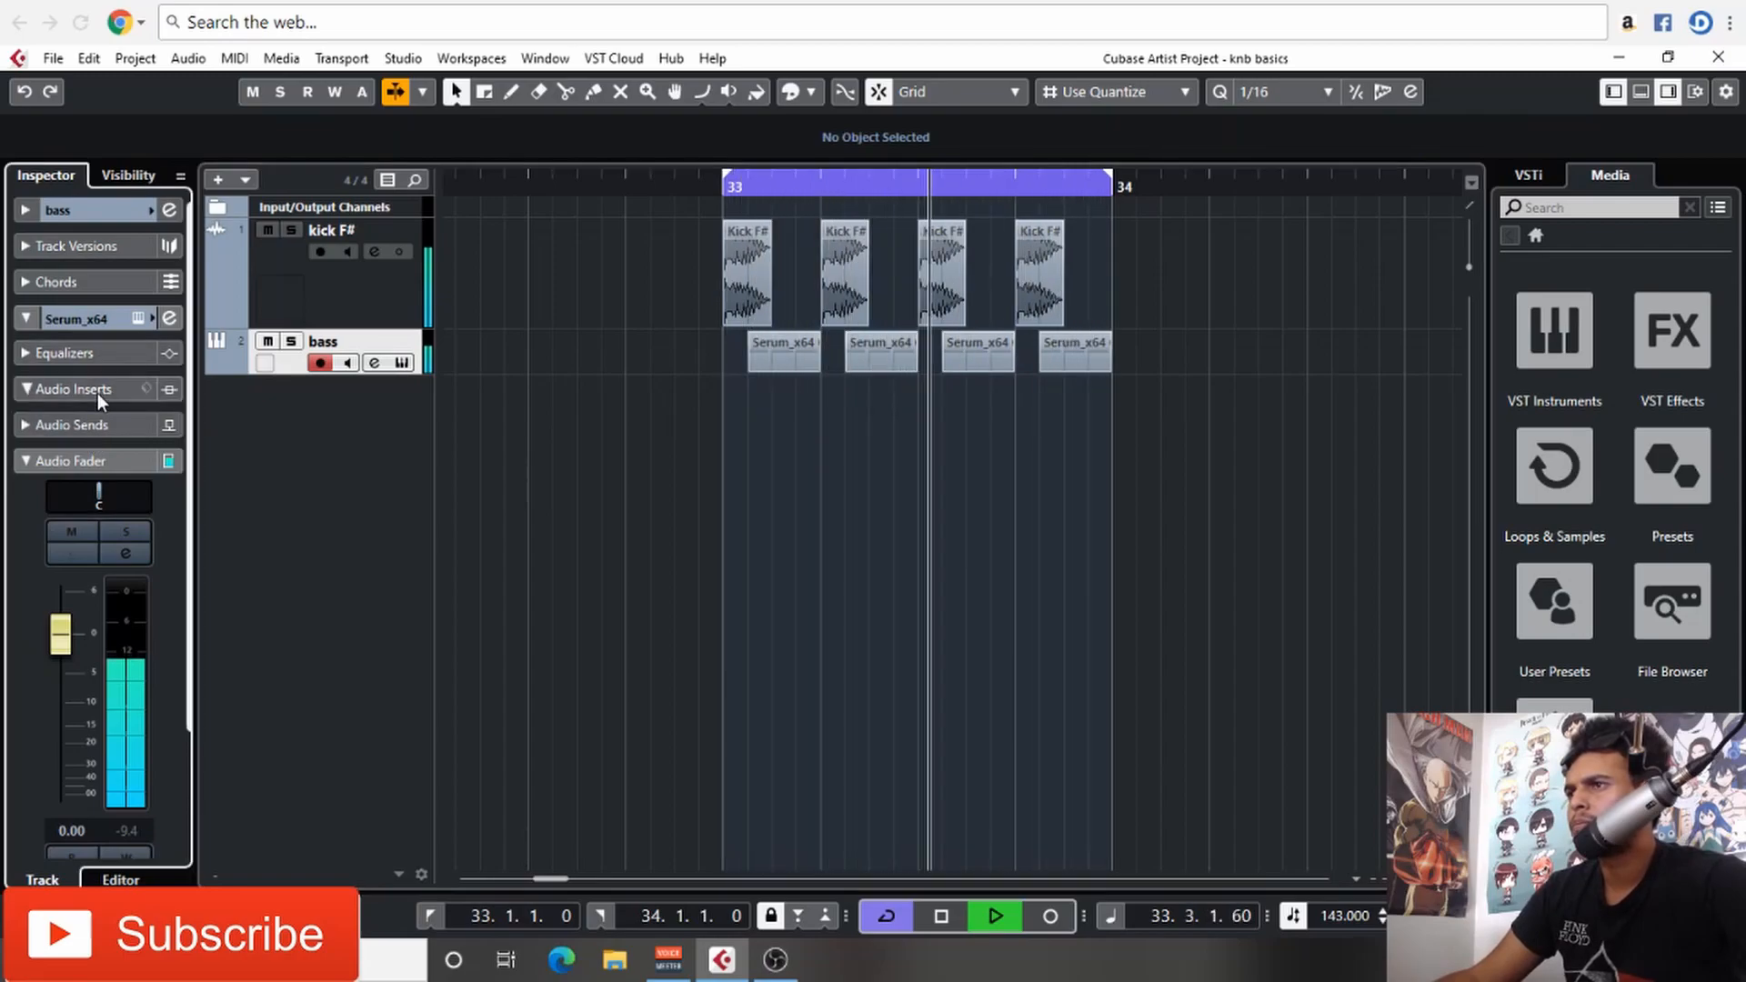
left_click(95, 378)
type("lfo")
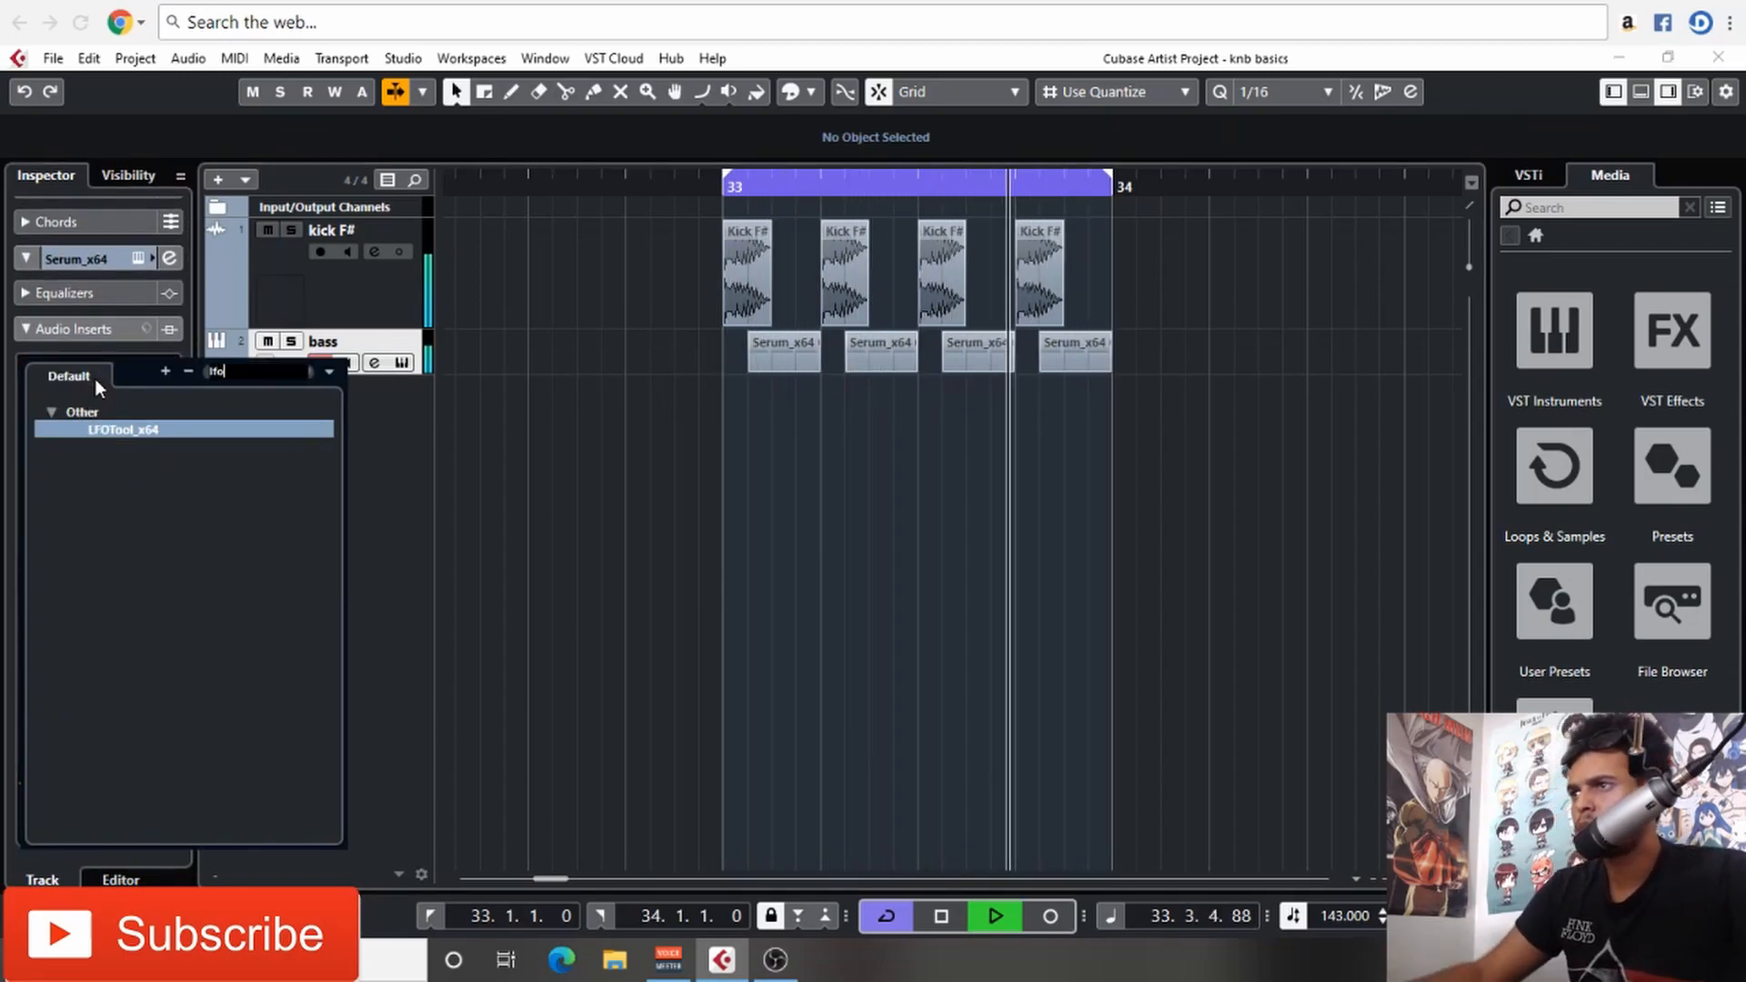
left_click(131, 431)
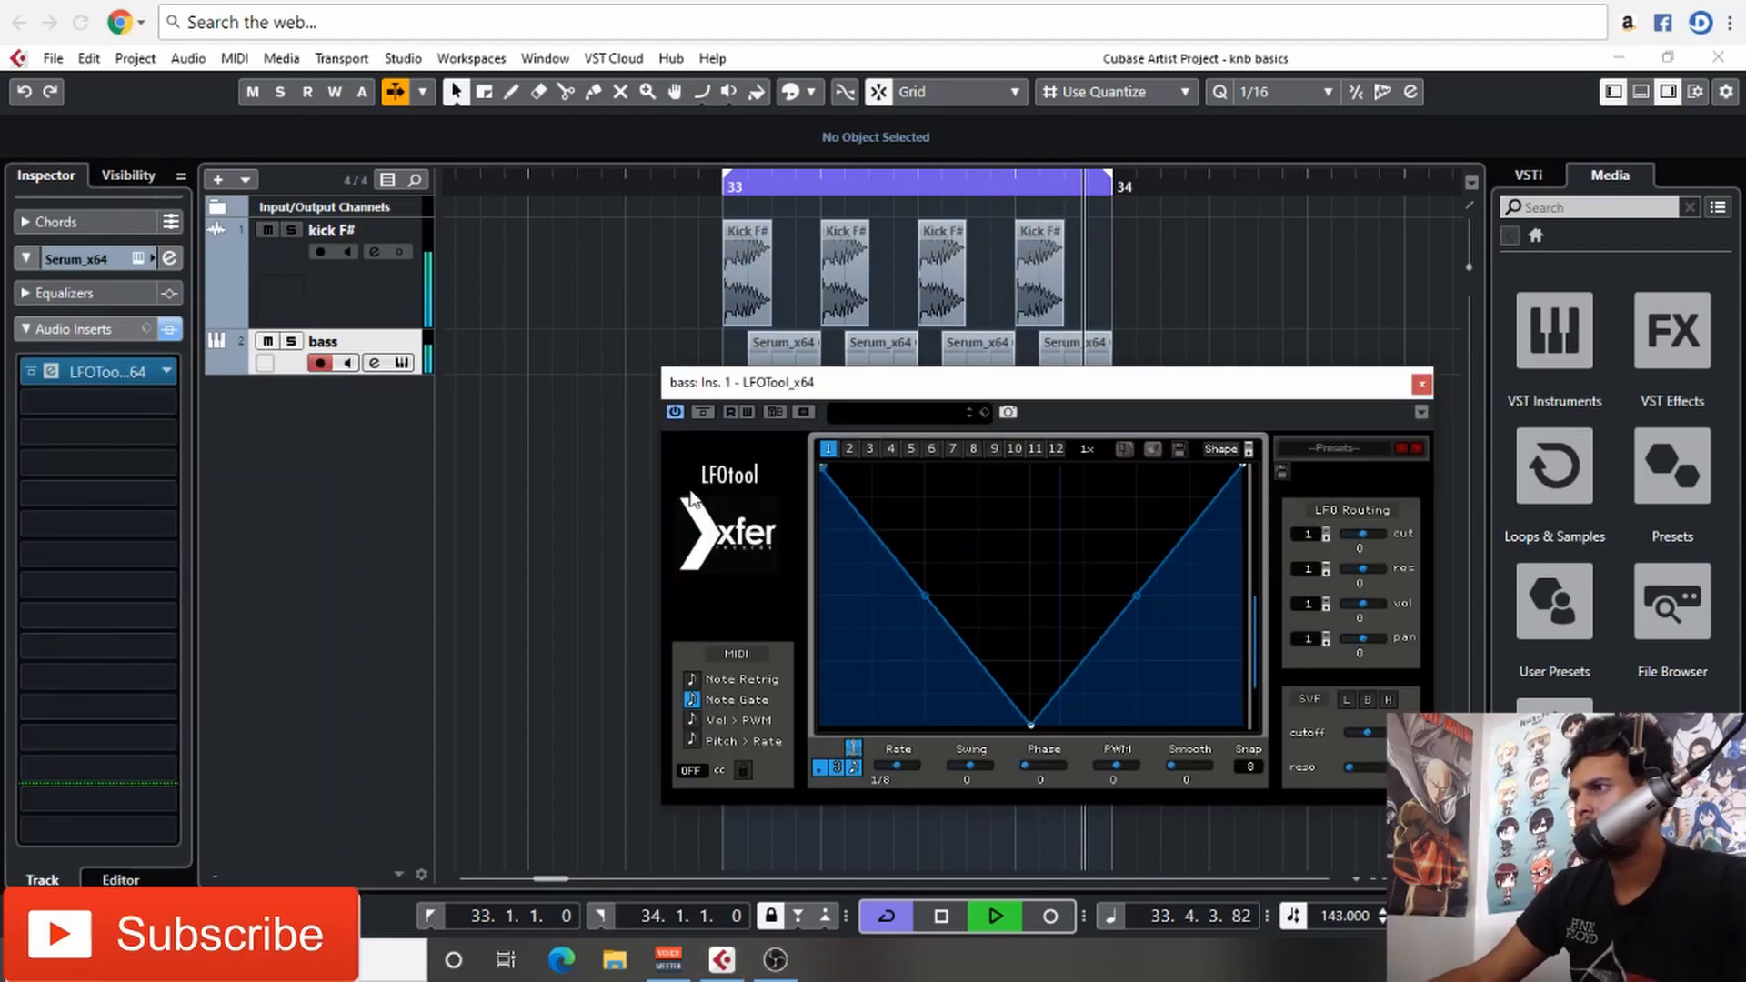
Step: Load the "bass sidechain" preset in LFOTool and reposition its window over the arrangement
left_click(900, 412)
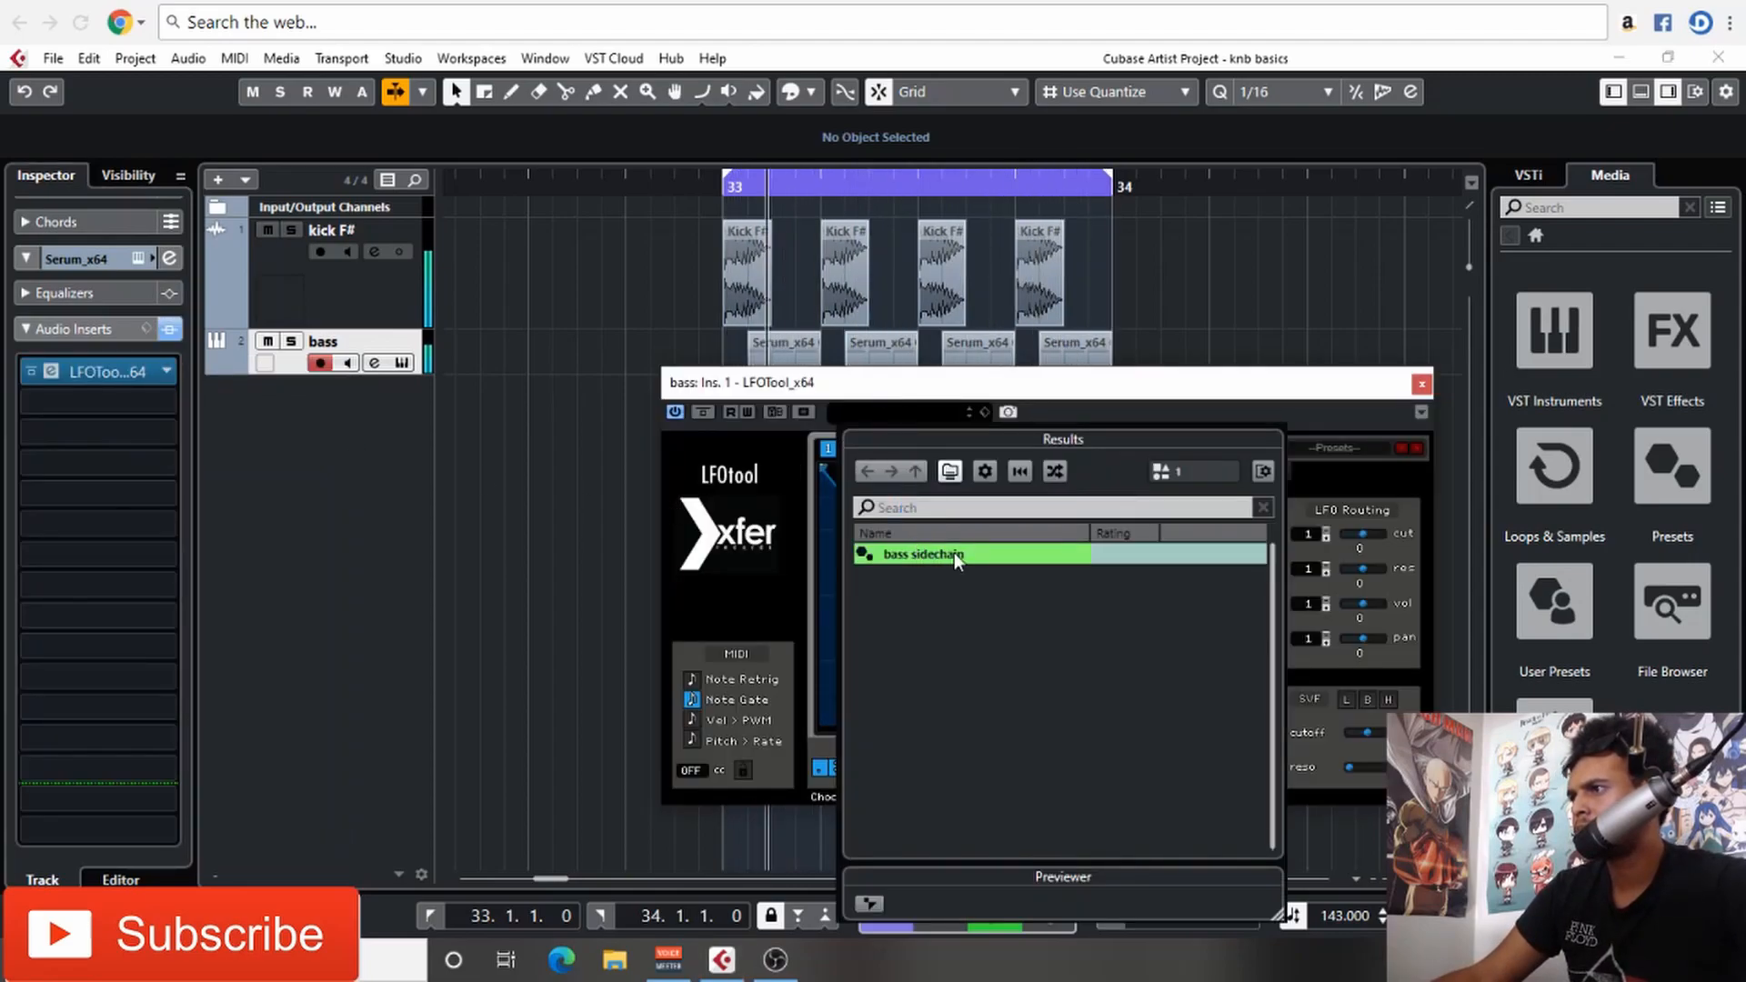
double_click(950, 553)
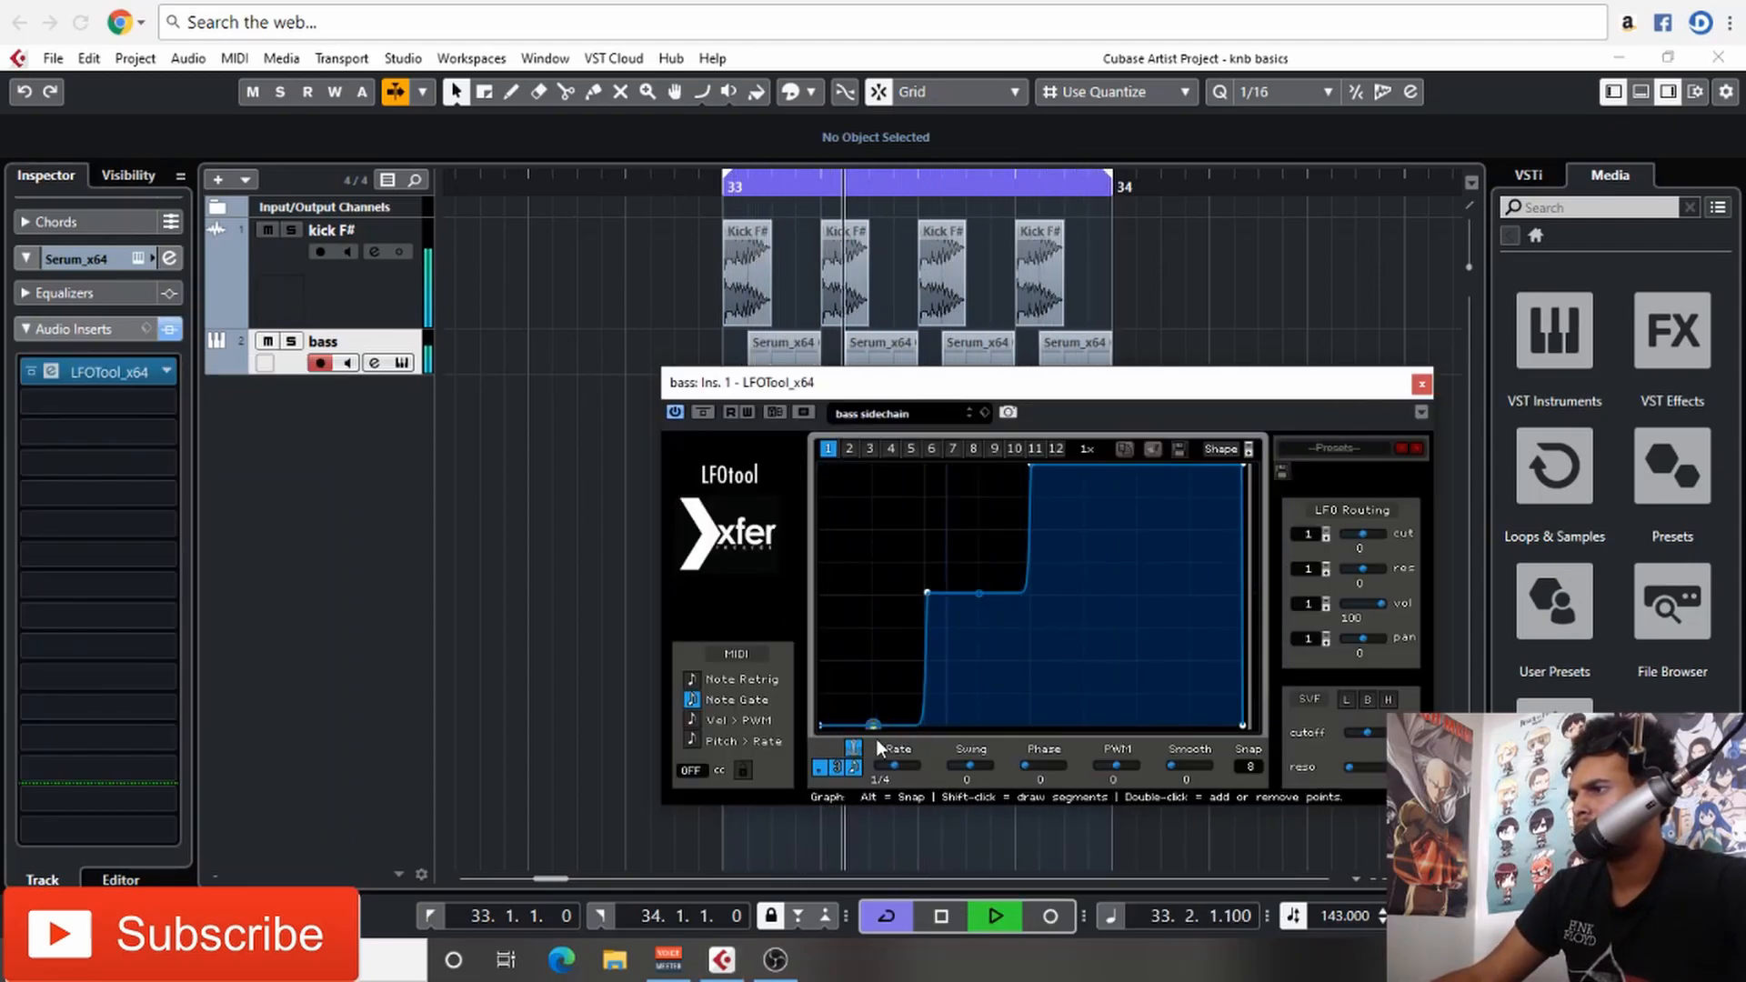
left_click_drag(1215, 389, 945, 329)
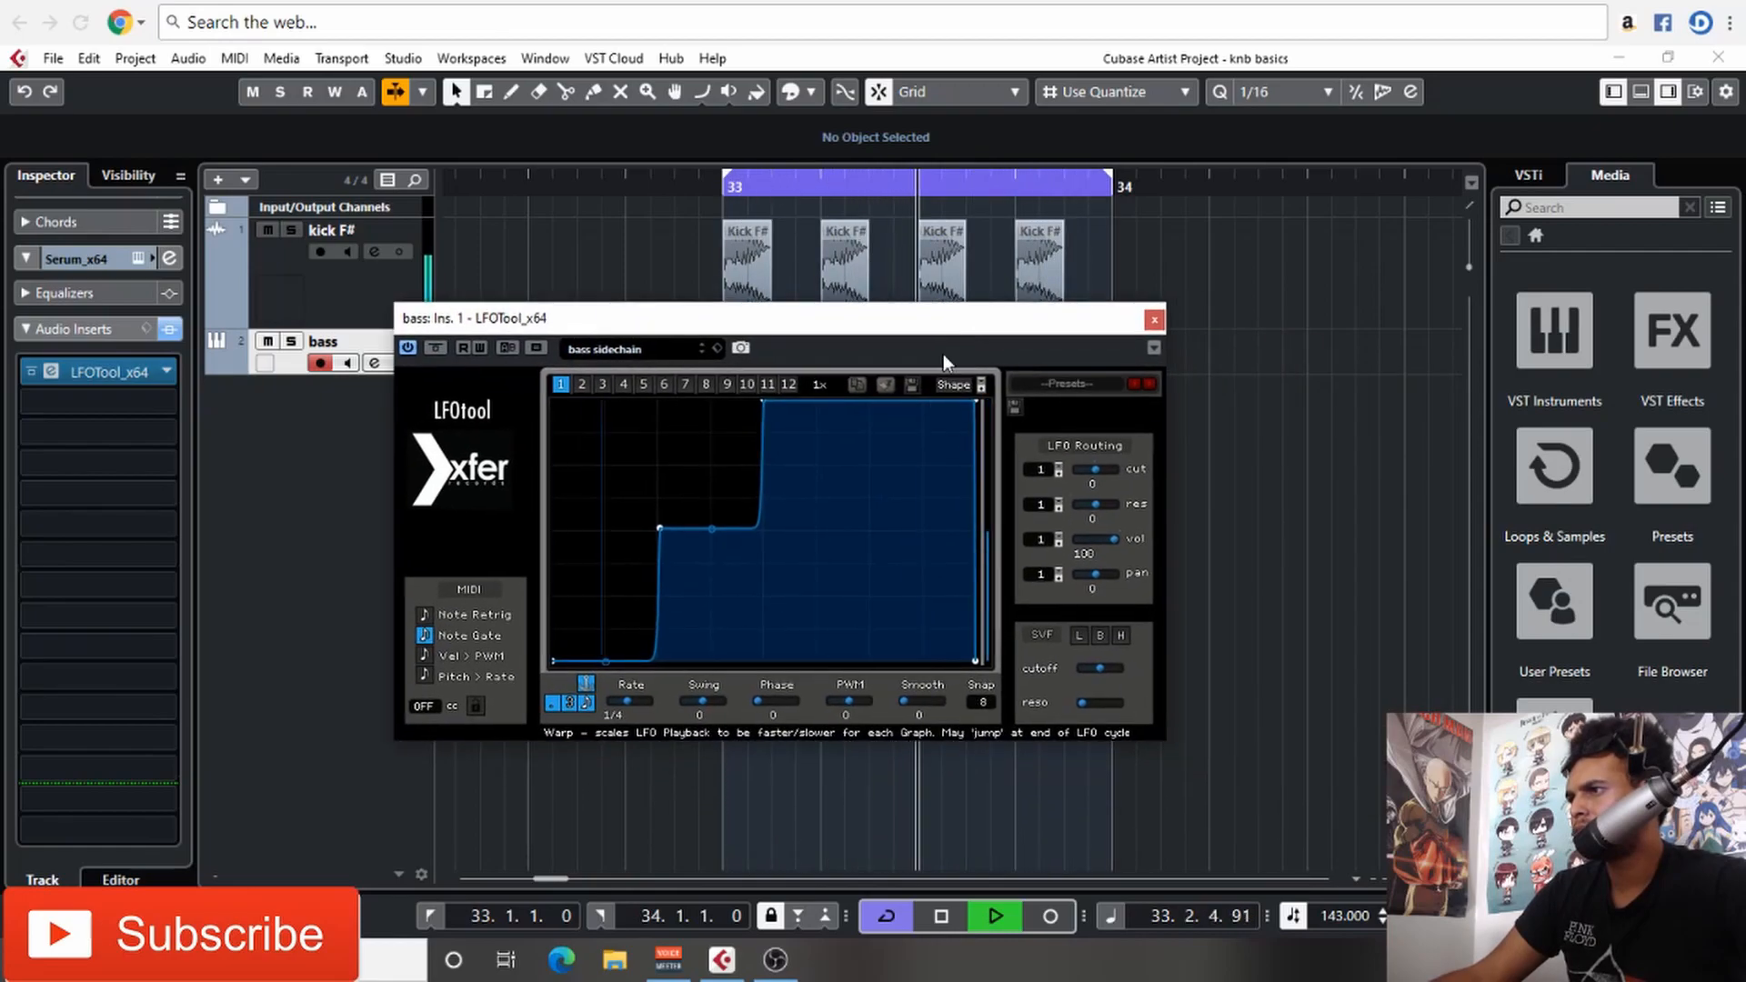
Step: Straighten LFOTool's stepped volume curve, shift its middle point earlier and higher for a quick rise, and close the plug-in
double_click(608, 663)
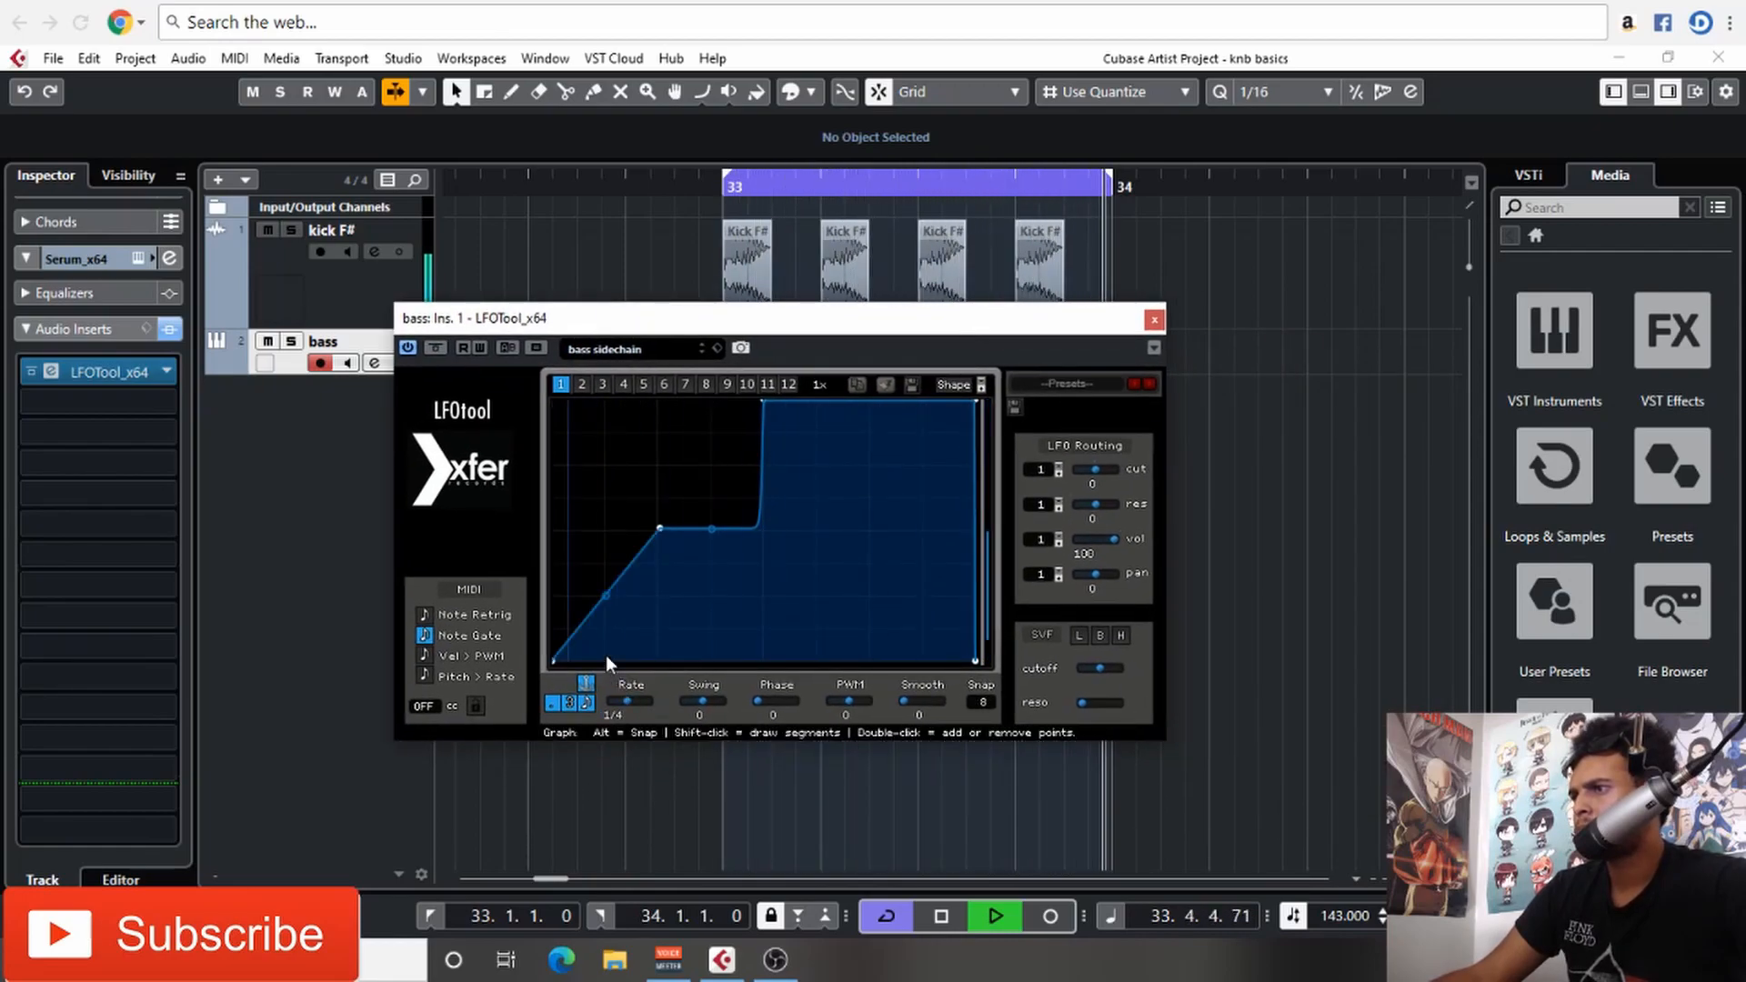
double_click(711, 529)
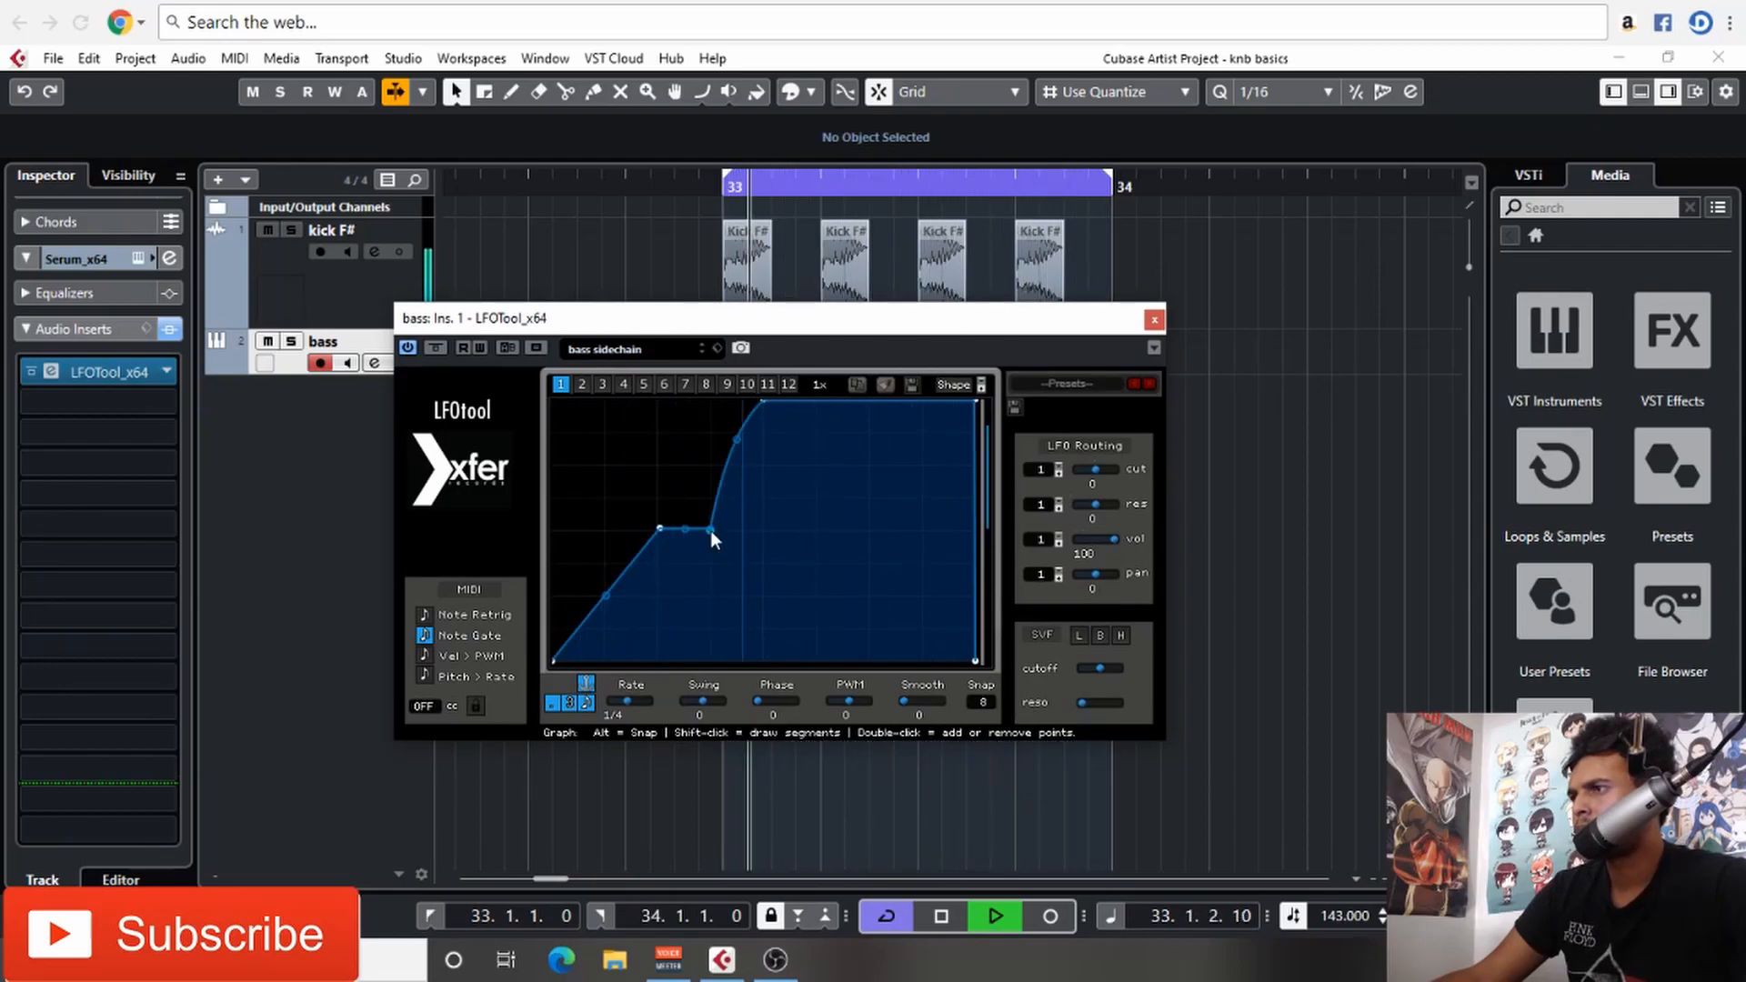
double_click(711, 531)
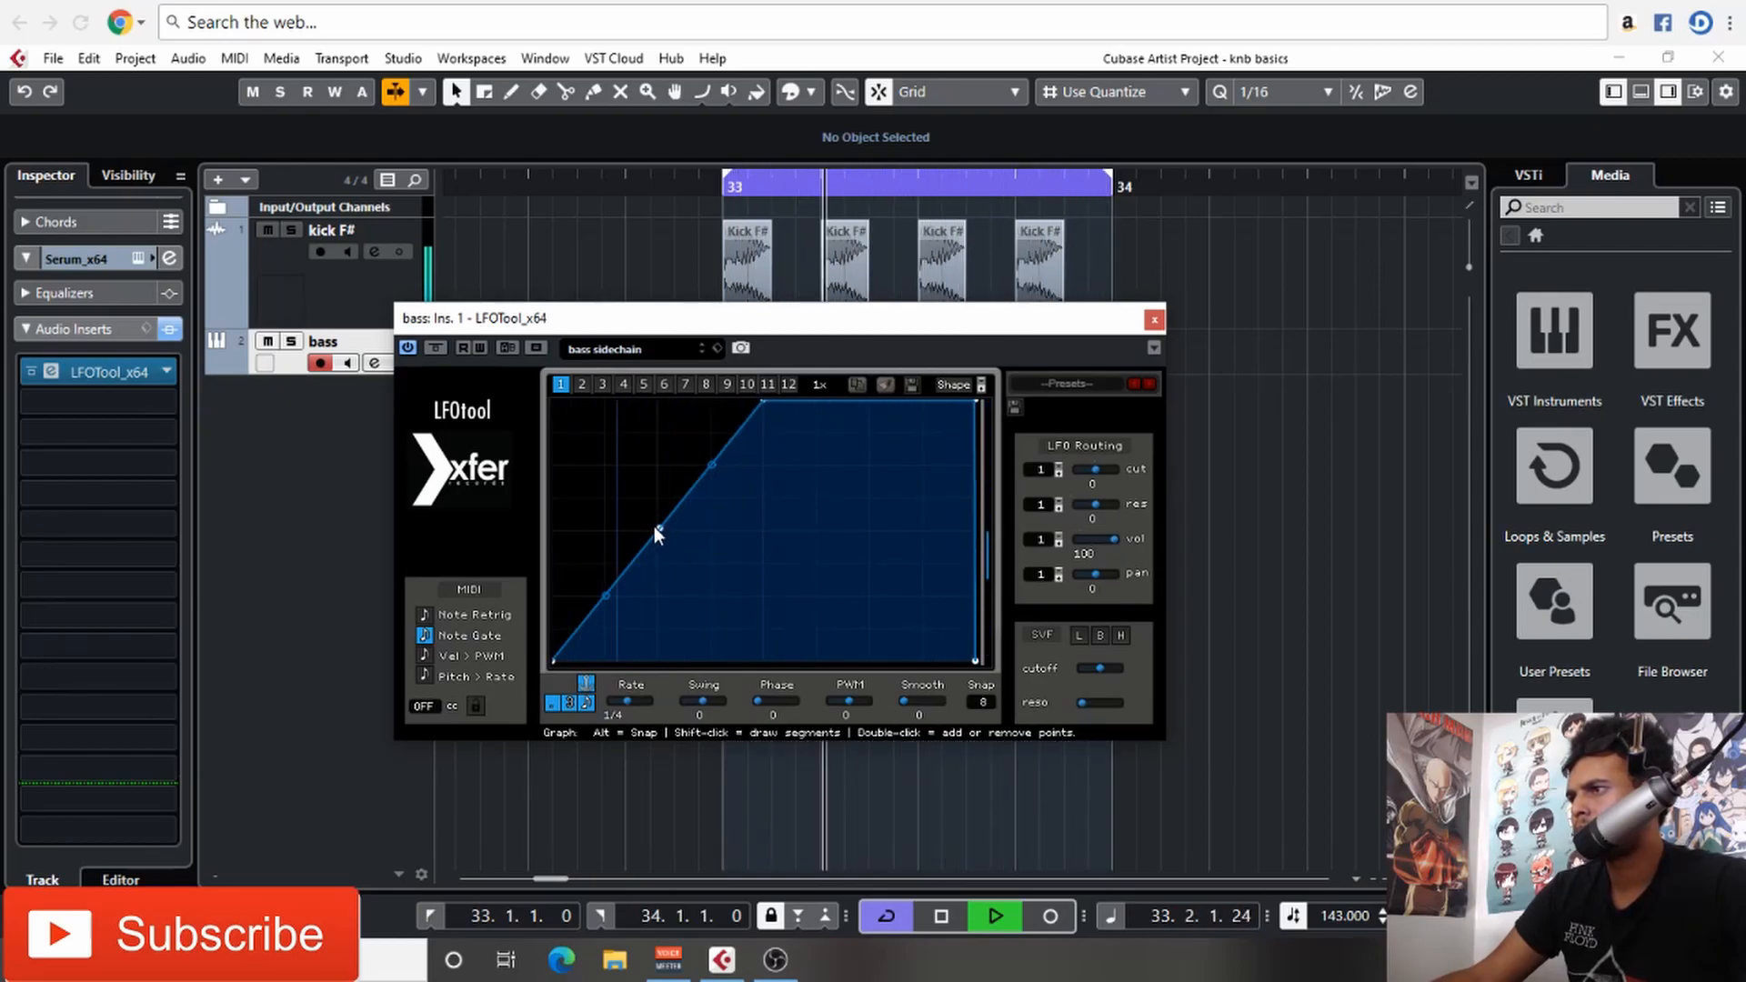
left_click_drag(660, 528, 617, 448)
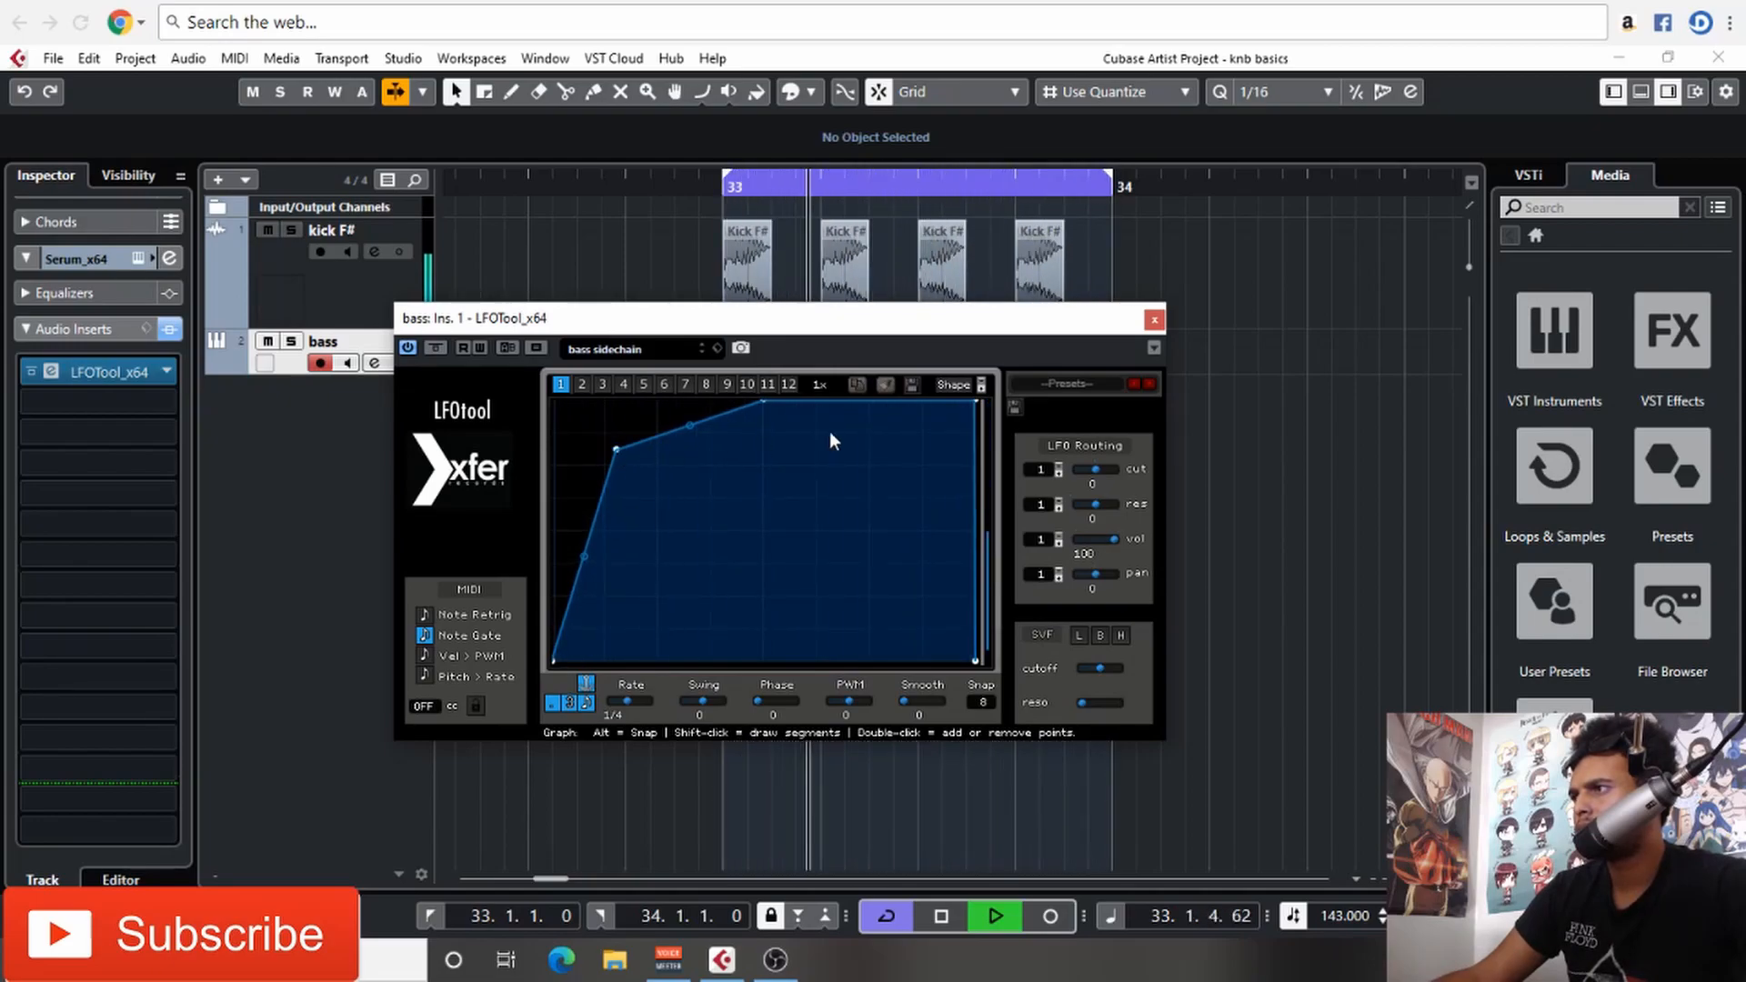
left_click(1153, 322)
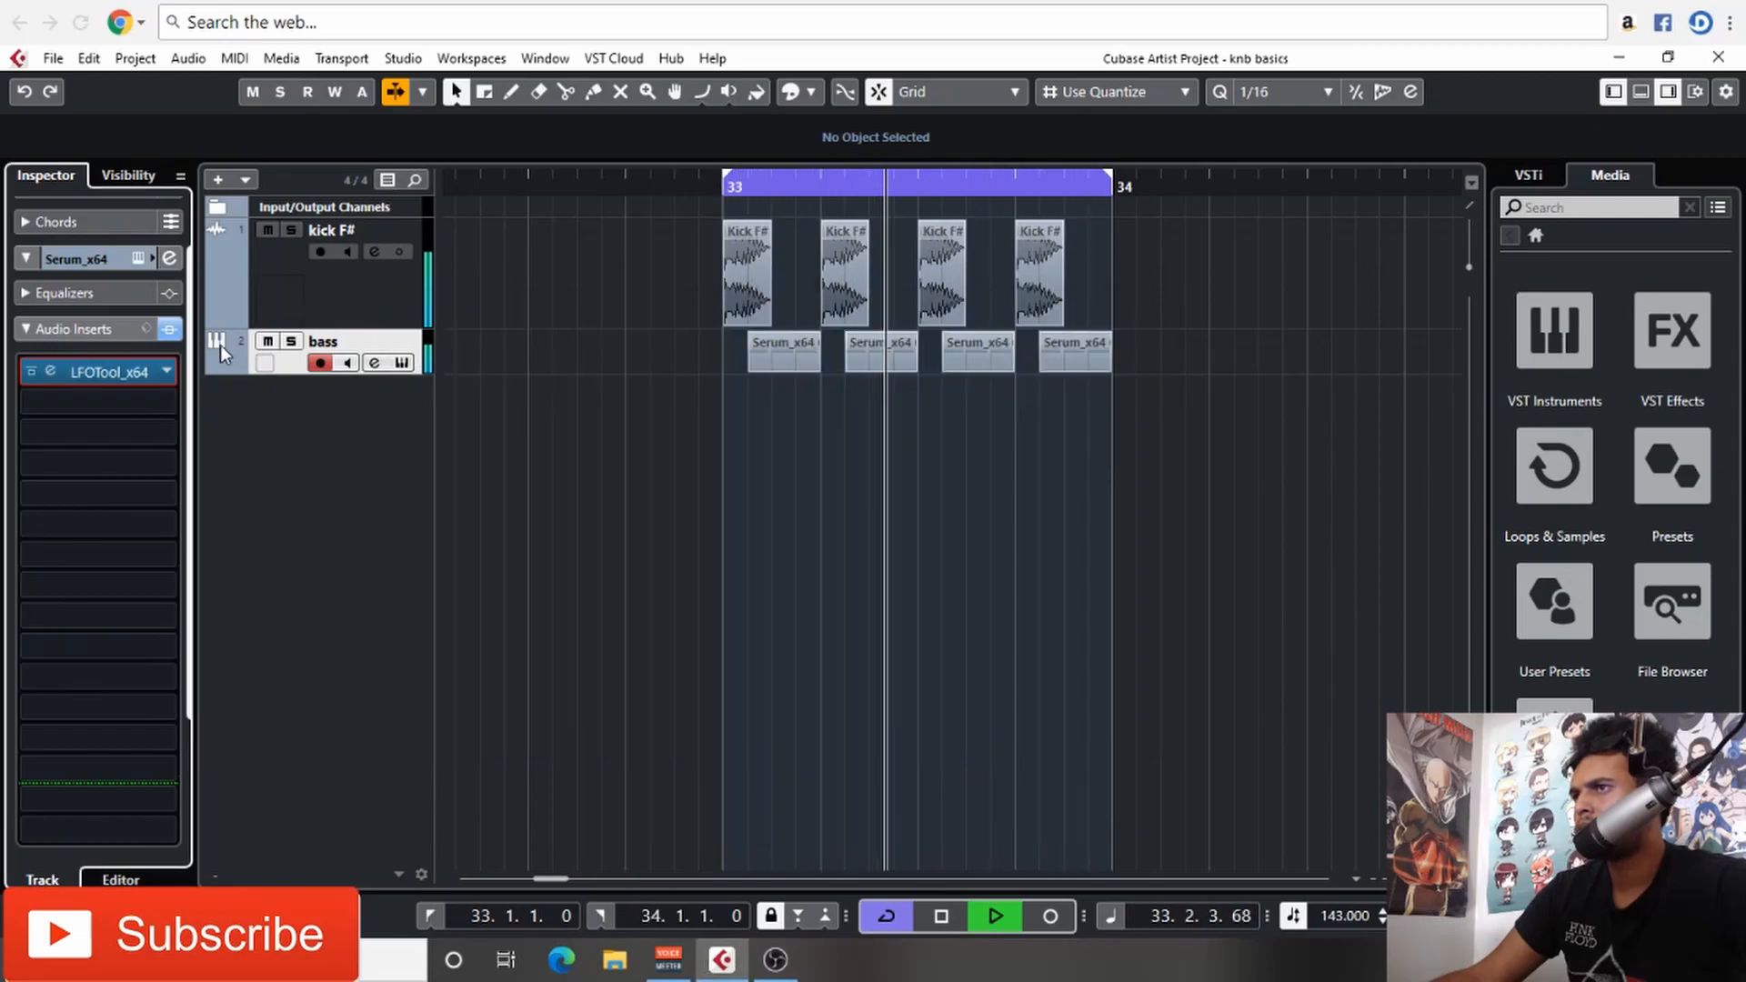
Step: Reset and compare the peak levels on the kick F# and bass channel faders
left_click(136, 324)
left_click(112, 453)
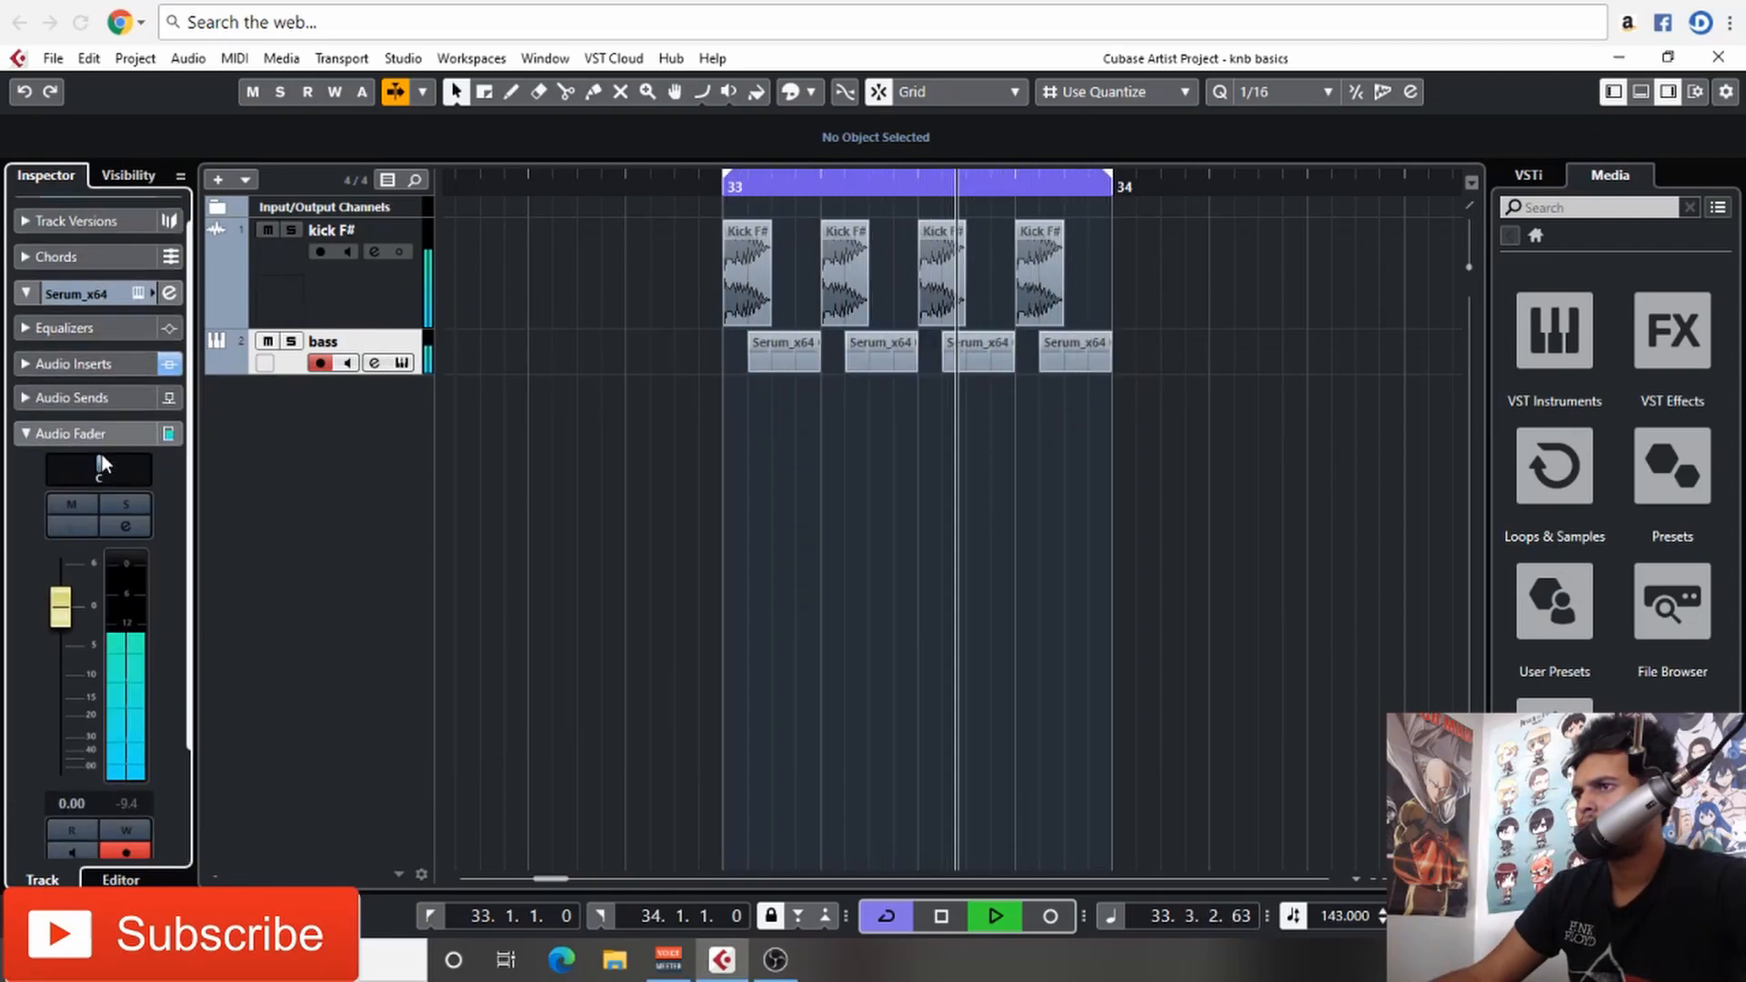
left_click(354, 303)
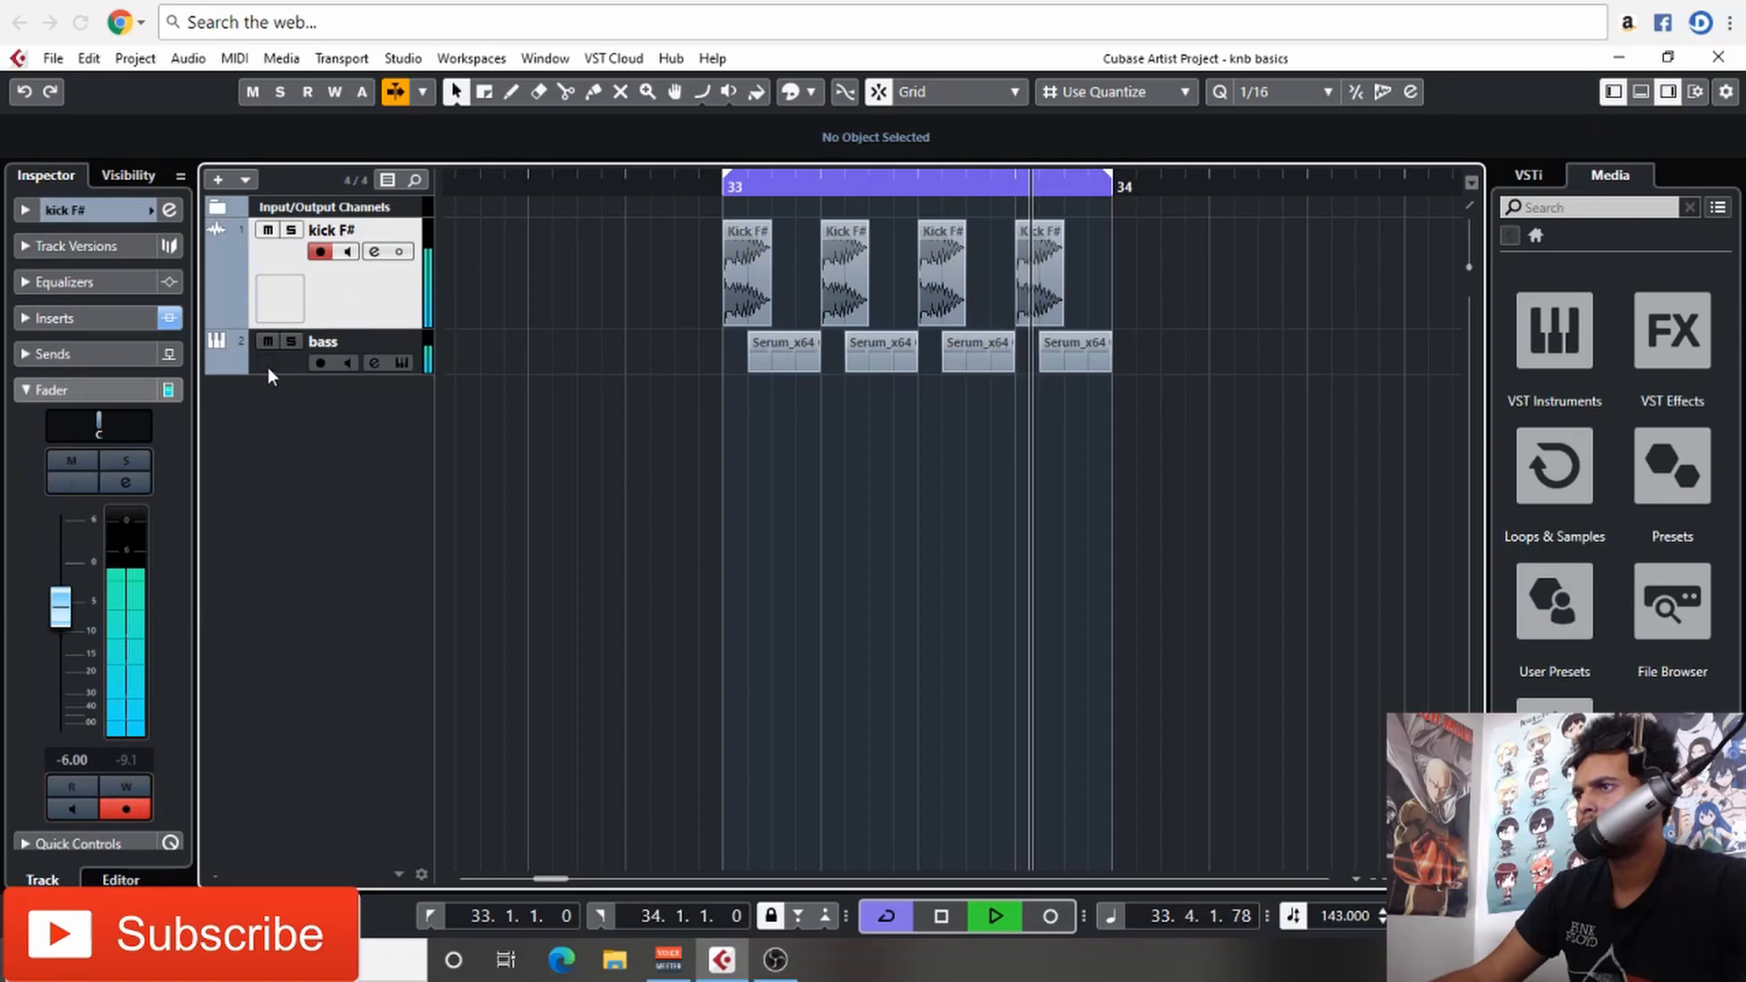
left_click(165, 740)
left_click(300, 362)
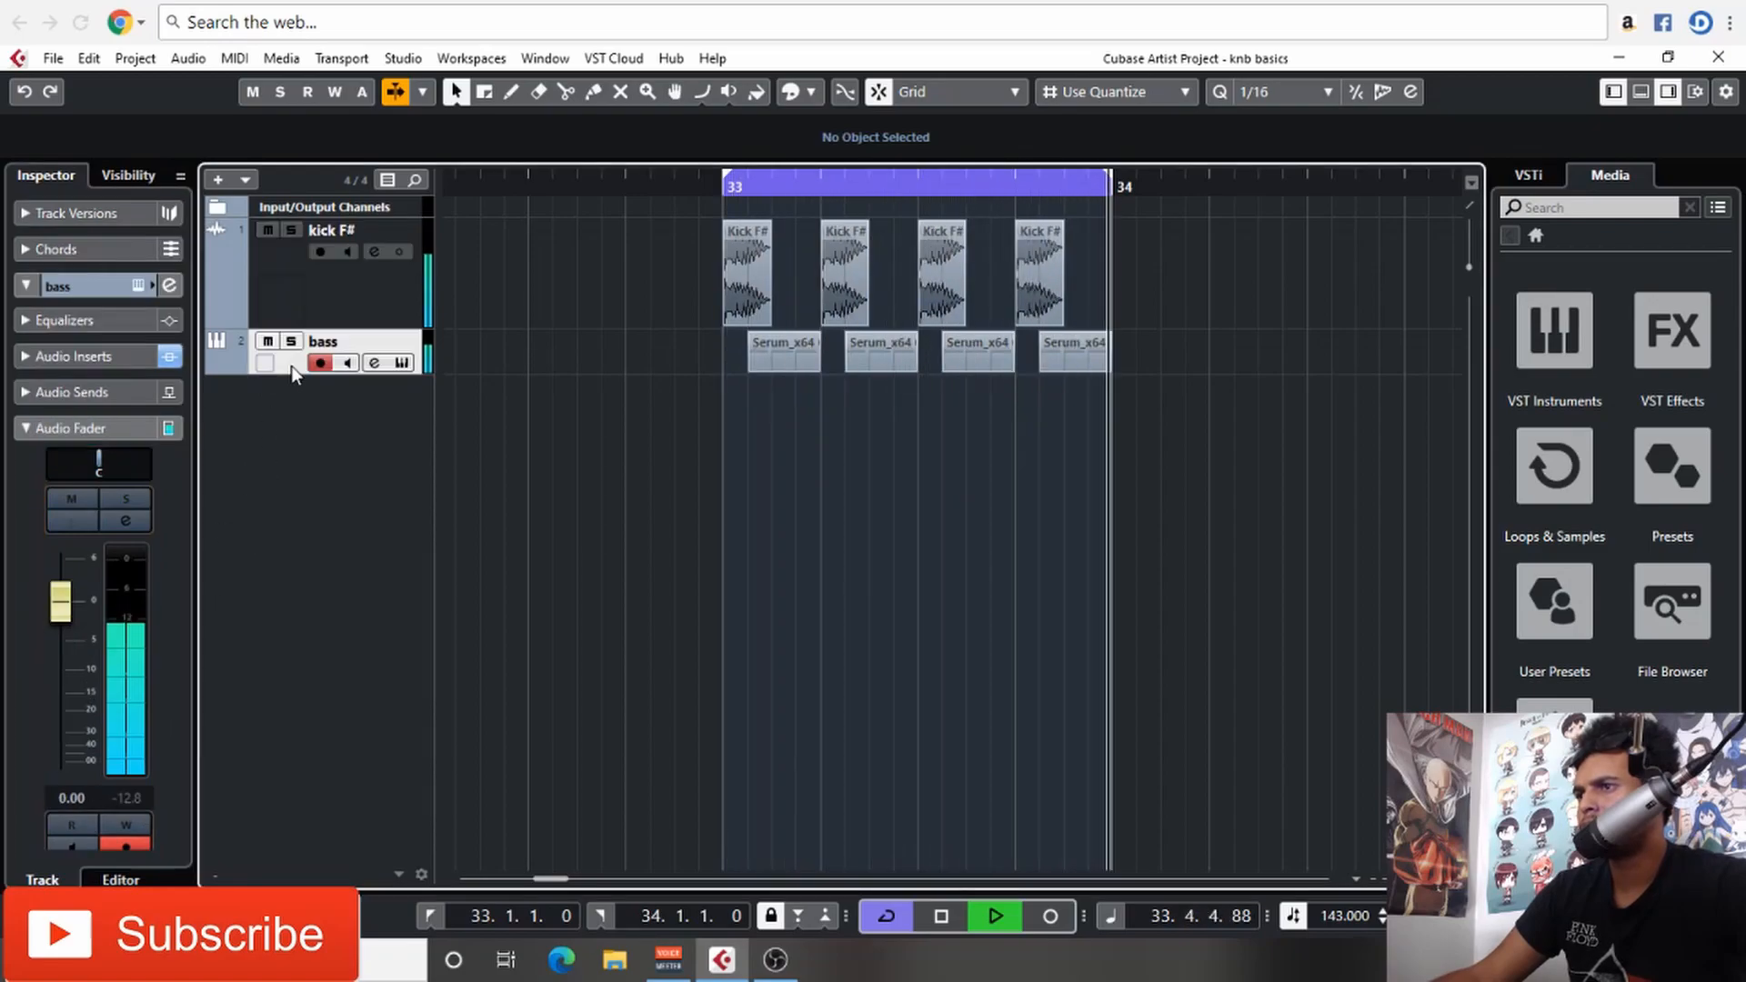
left_click(163, 809)
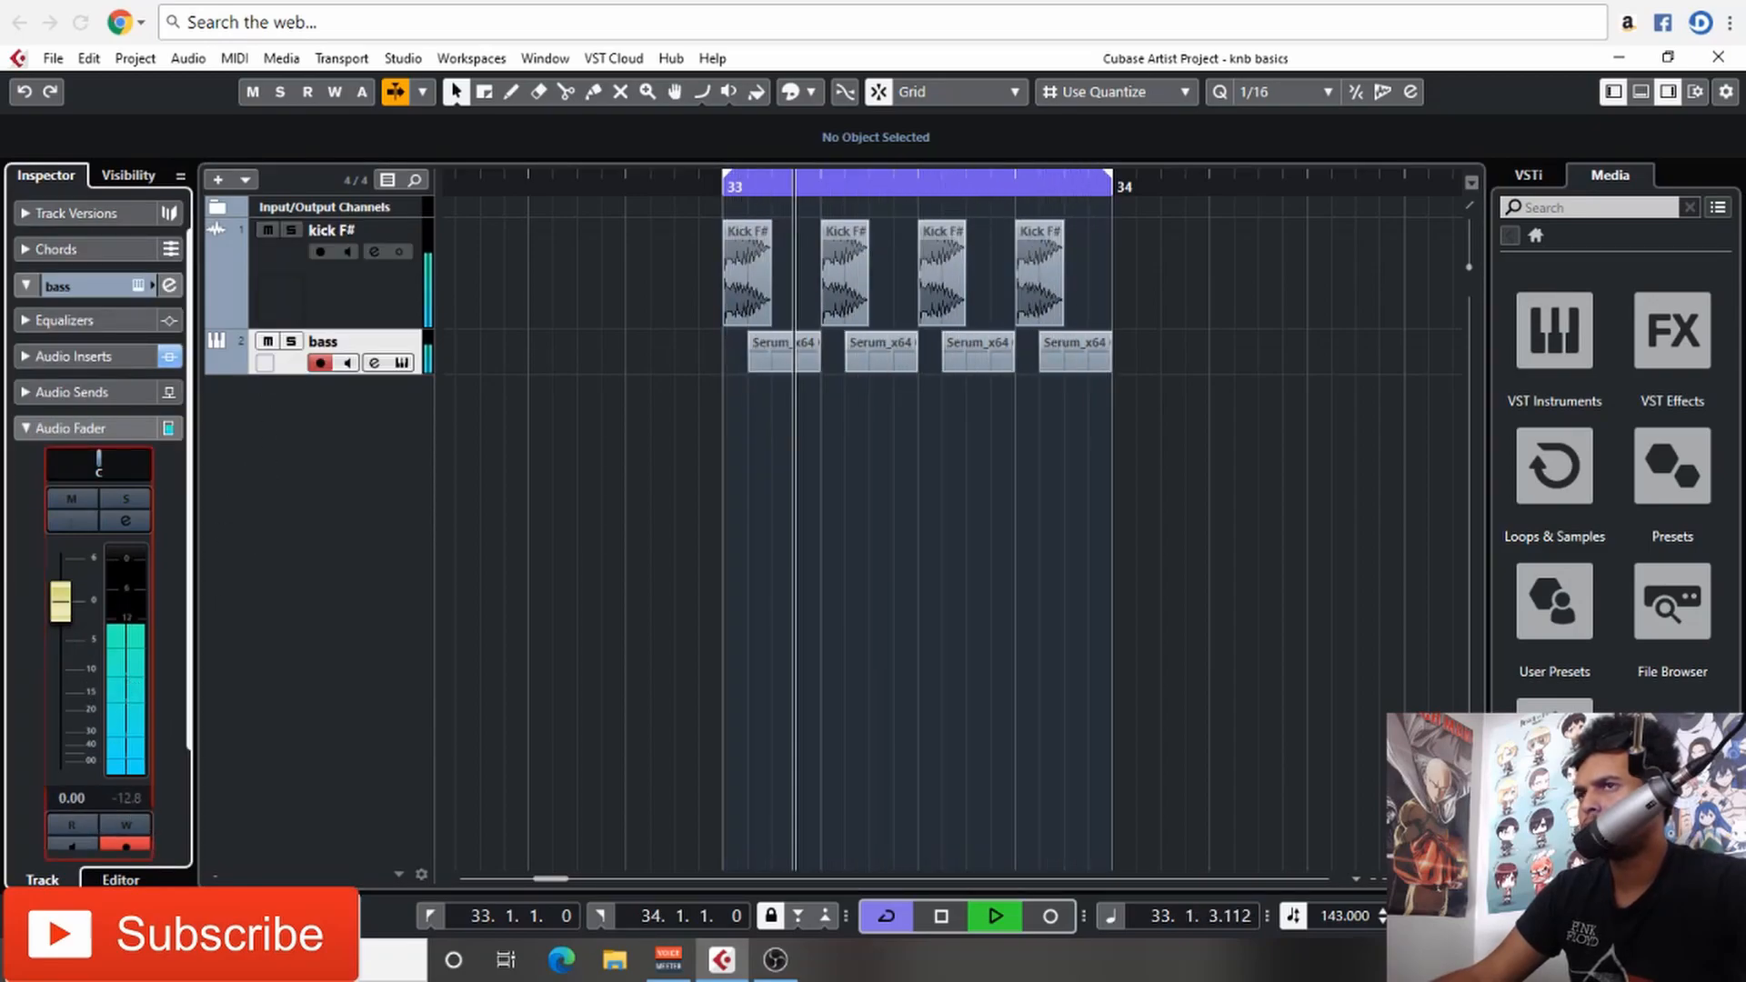
Step: Raise Serum's master volume in stages through 70% and 77%, resetting the bass channel's peak meter between adjustments
left_click(141, 284)
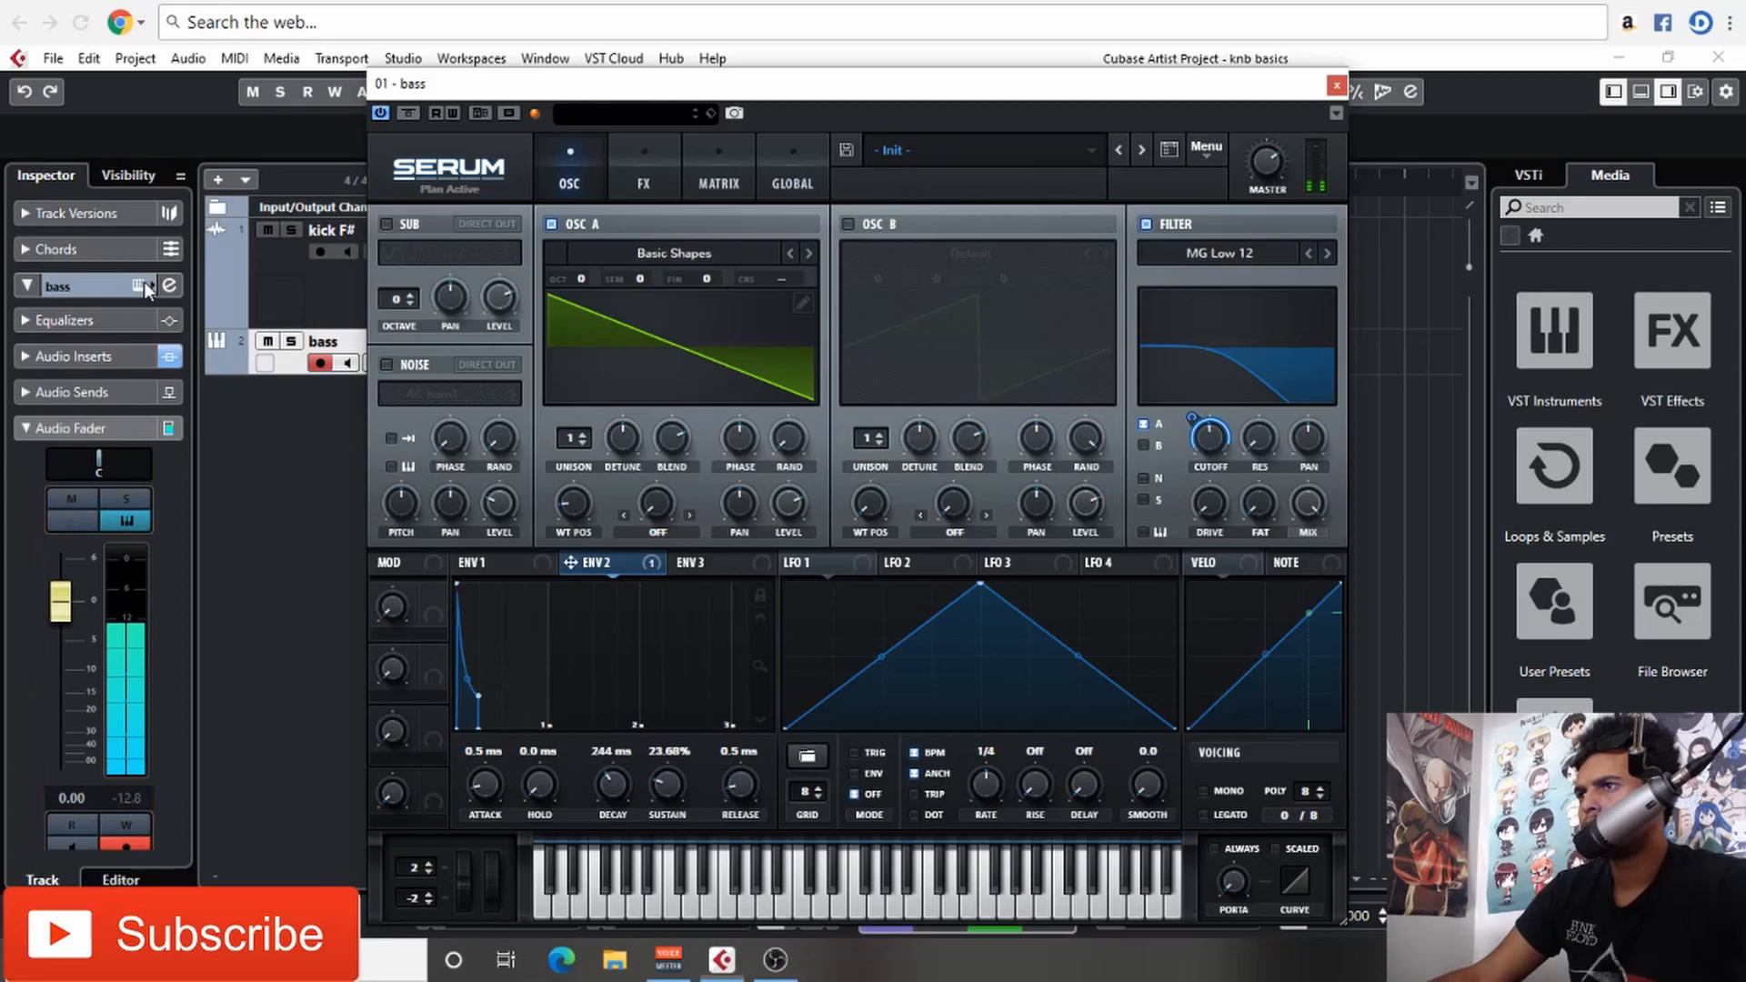
left_click(1260, 173)
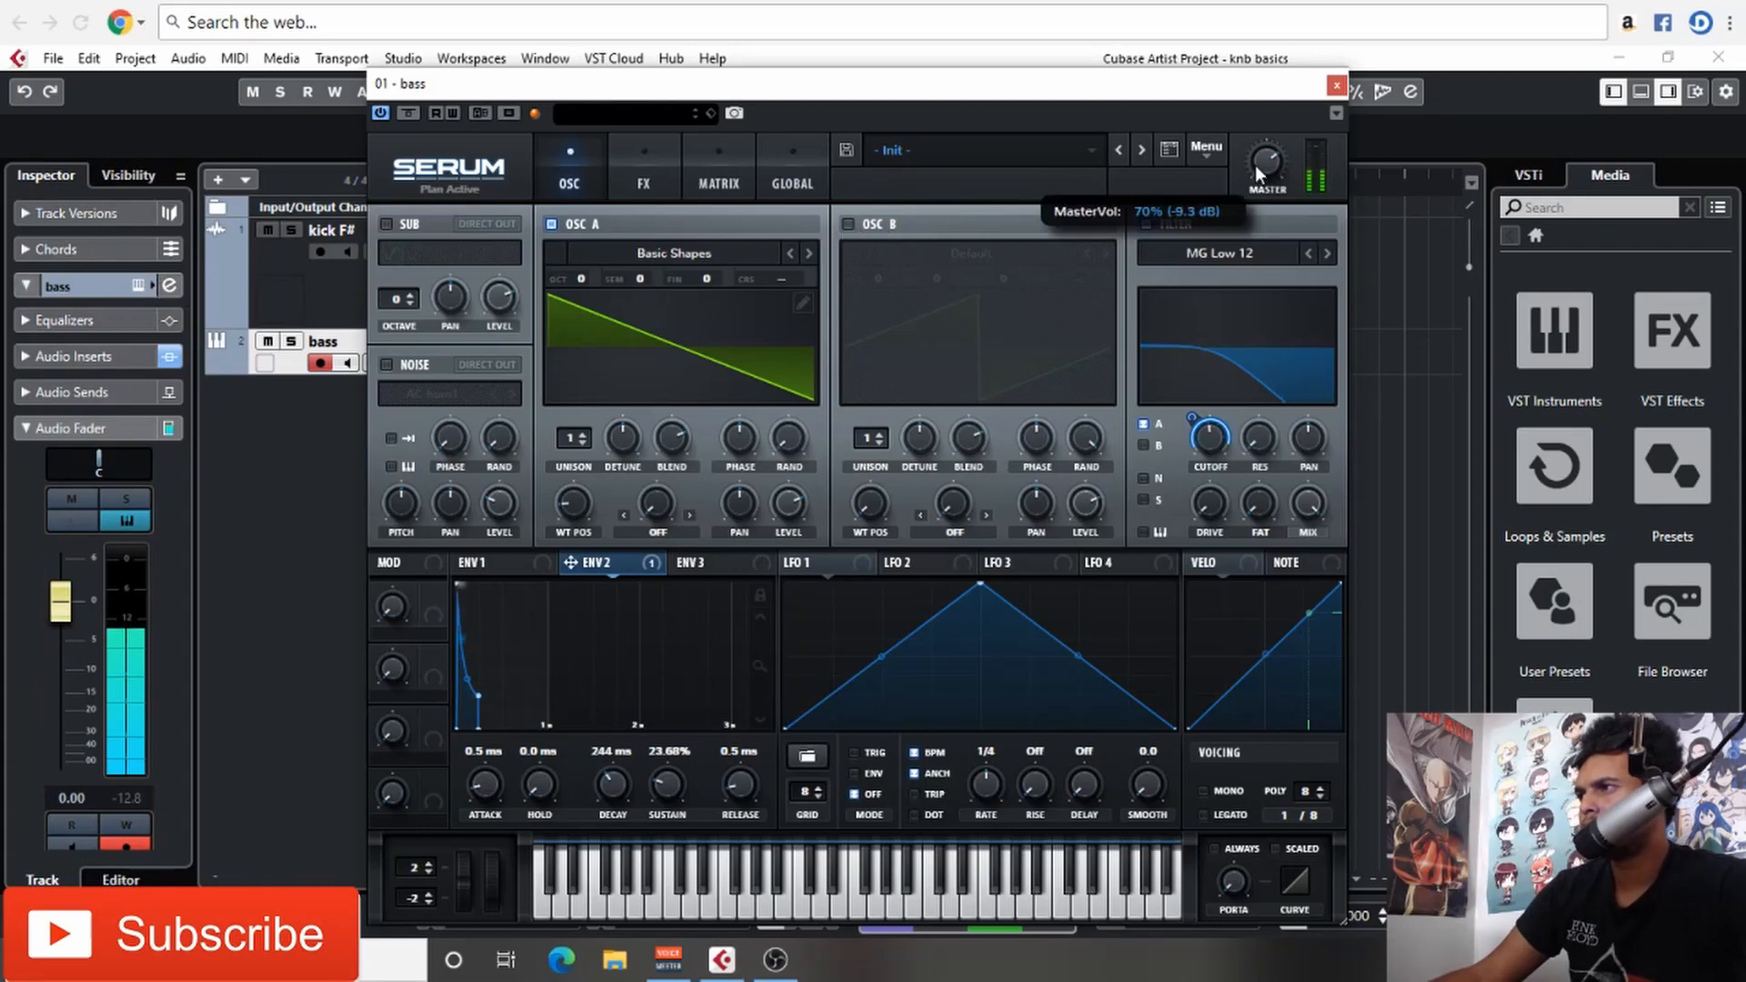
left_click(148, 800)
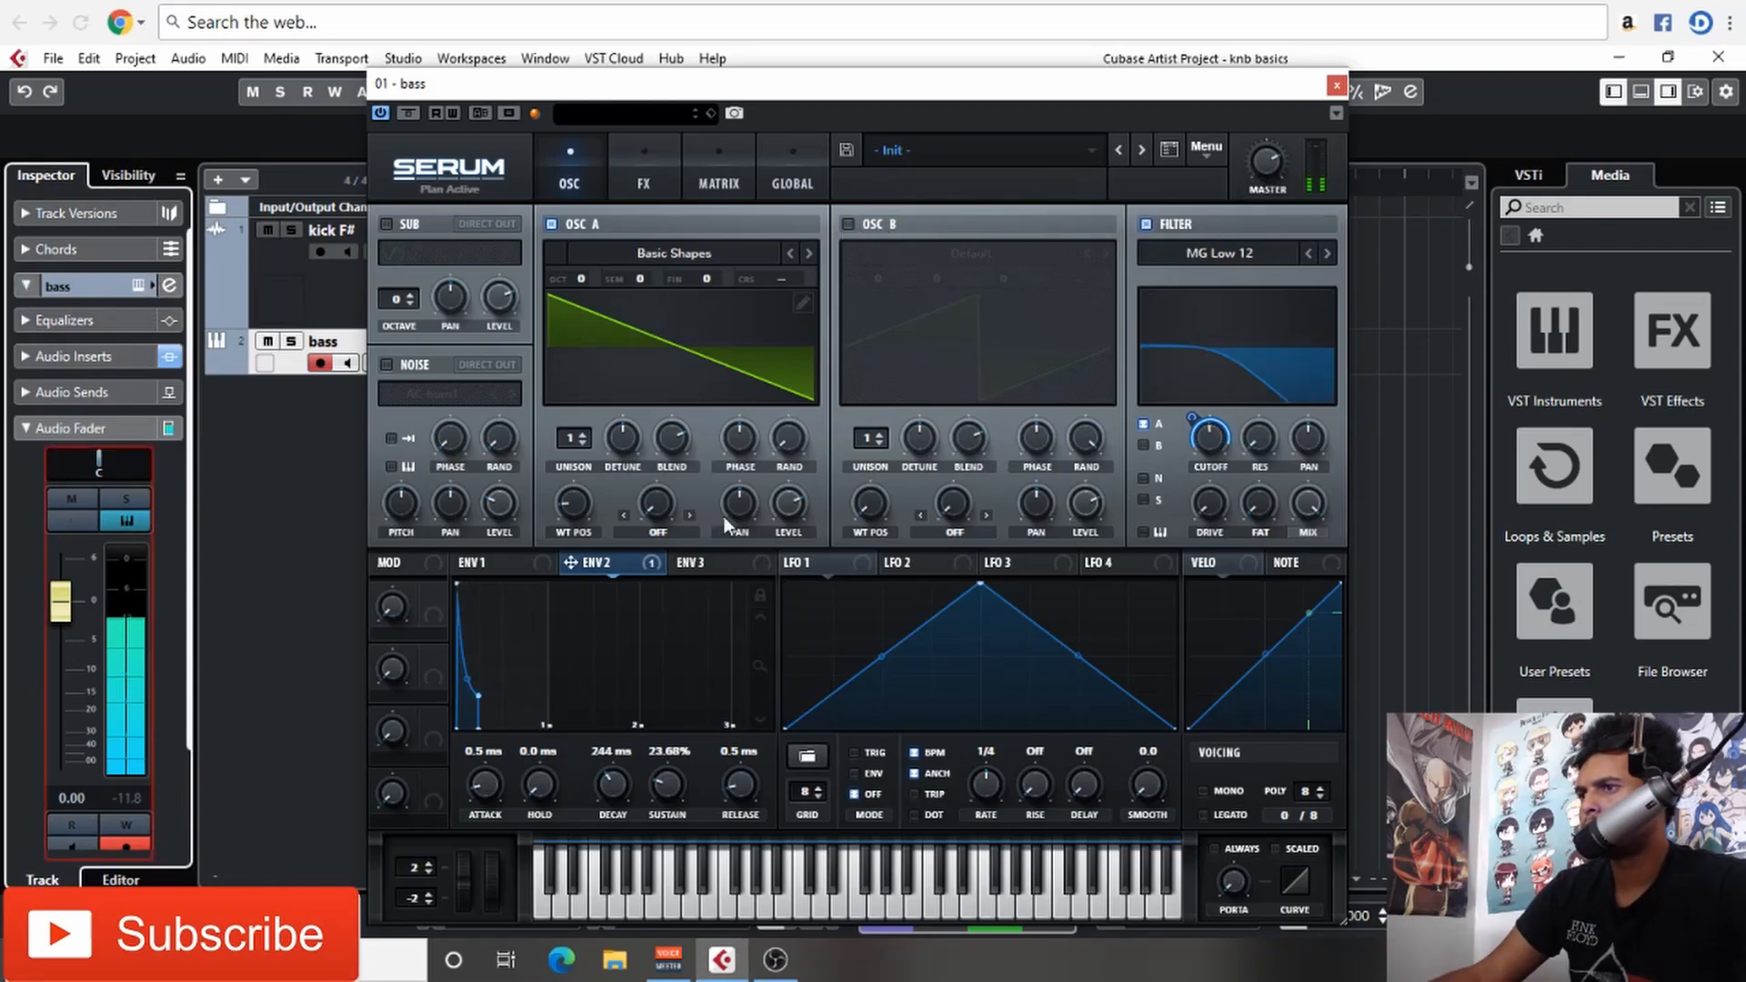
left_click(1265, 173)
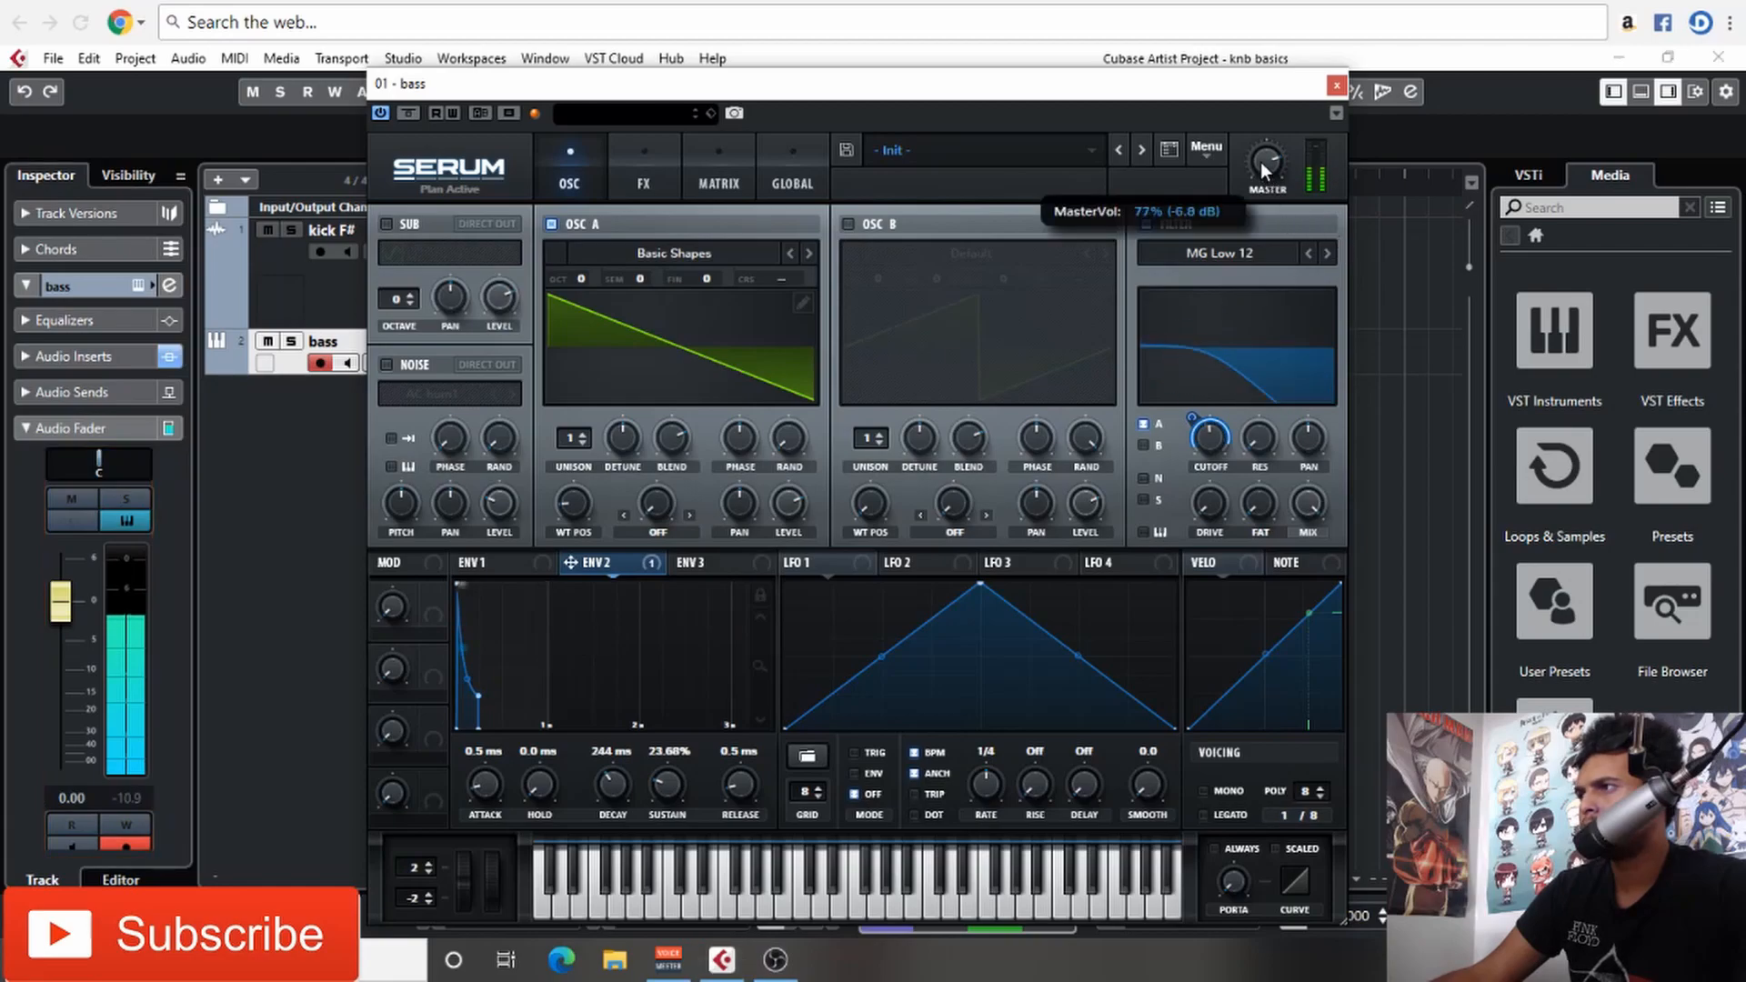
left_click(150, 801)
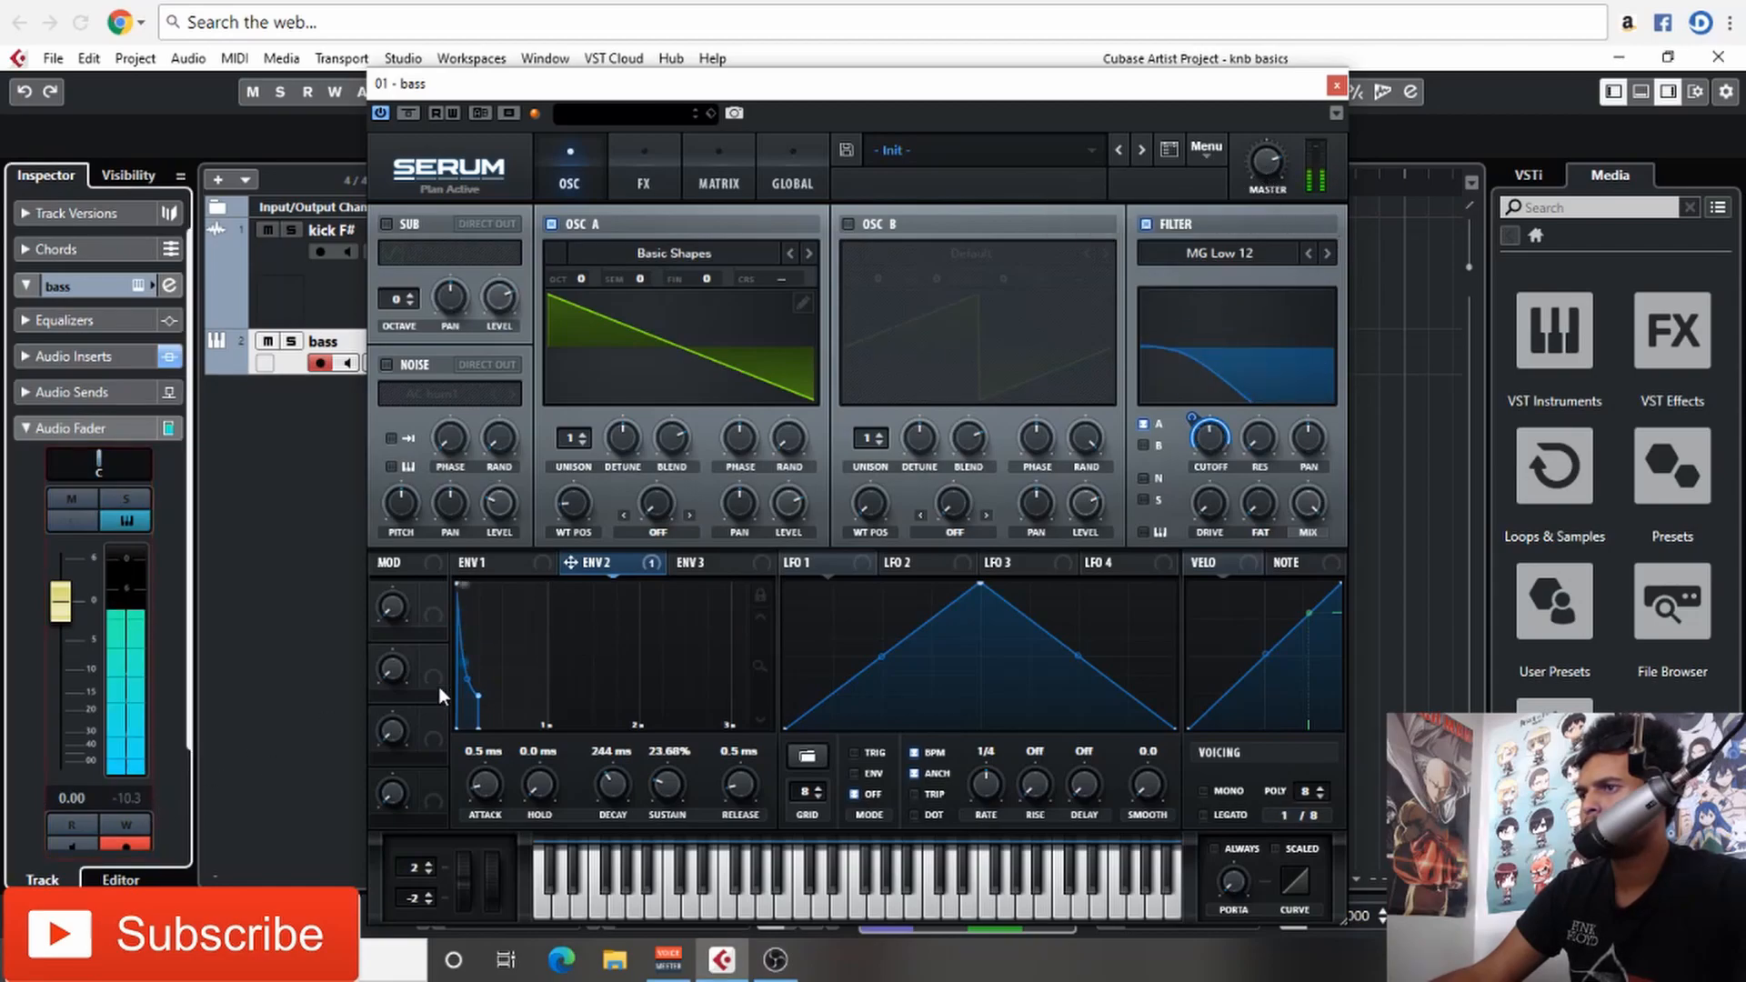
left_click(1257, 179)
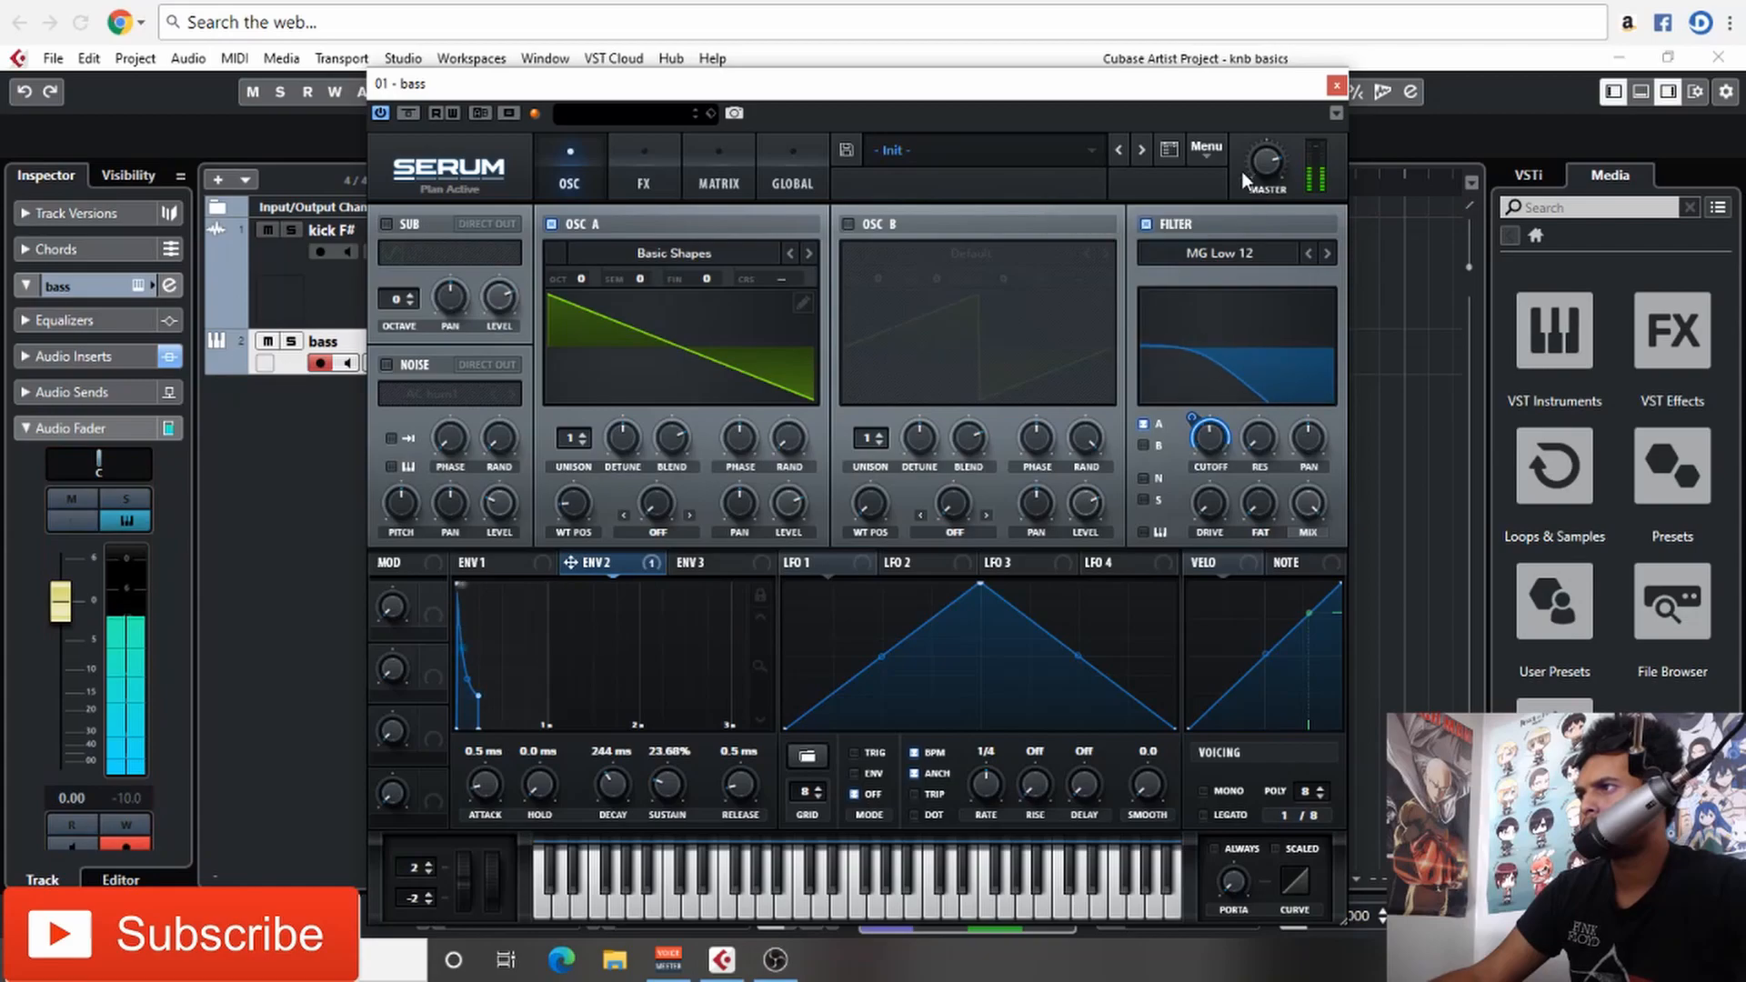
Step: Reset the bass peak meter, raise the bass channel fader to 0.79 dB and close Serum
left_click(138, 804)
scroll(73, 622, "up", 1)
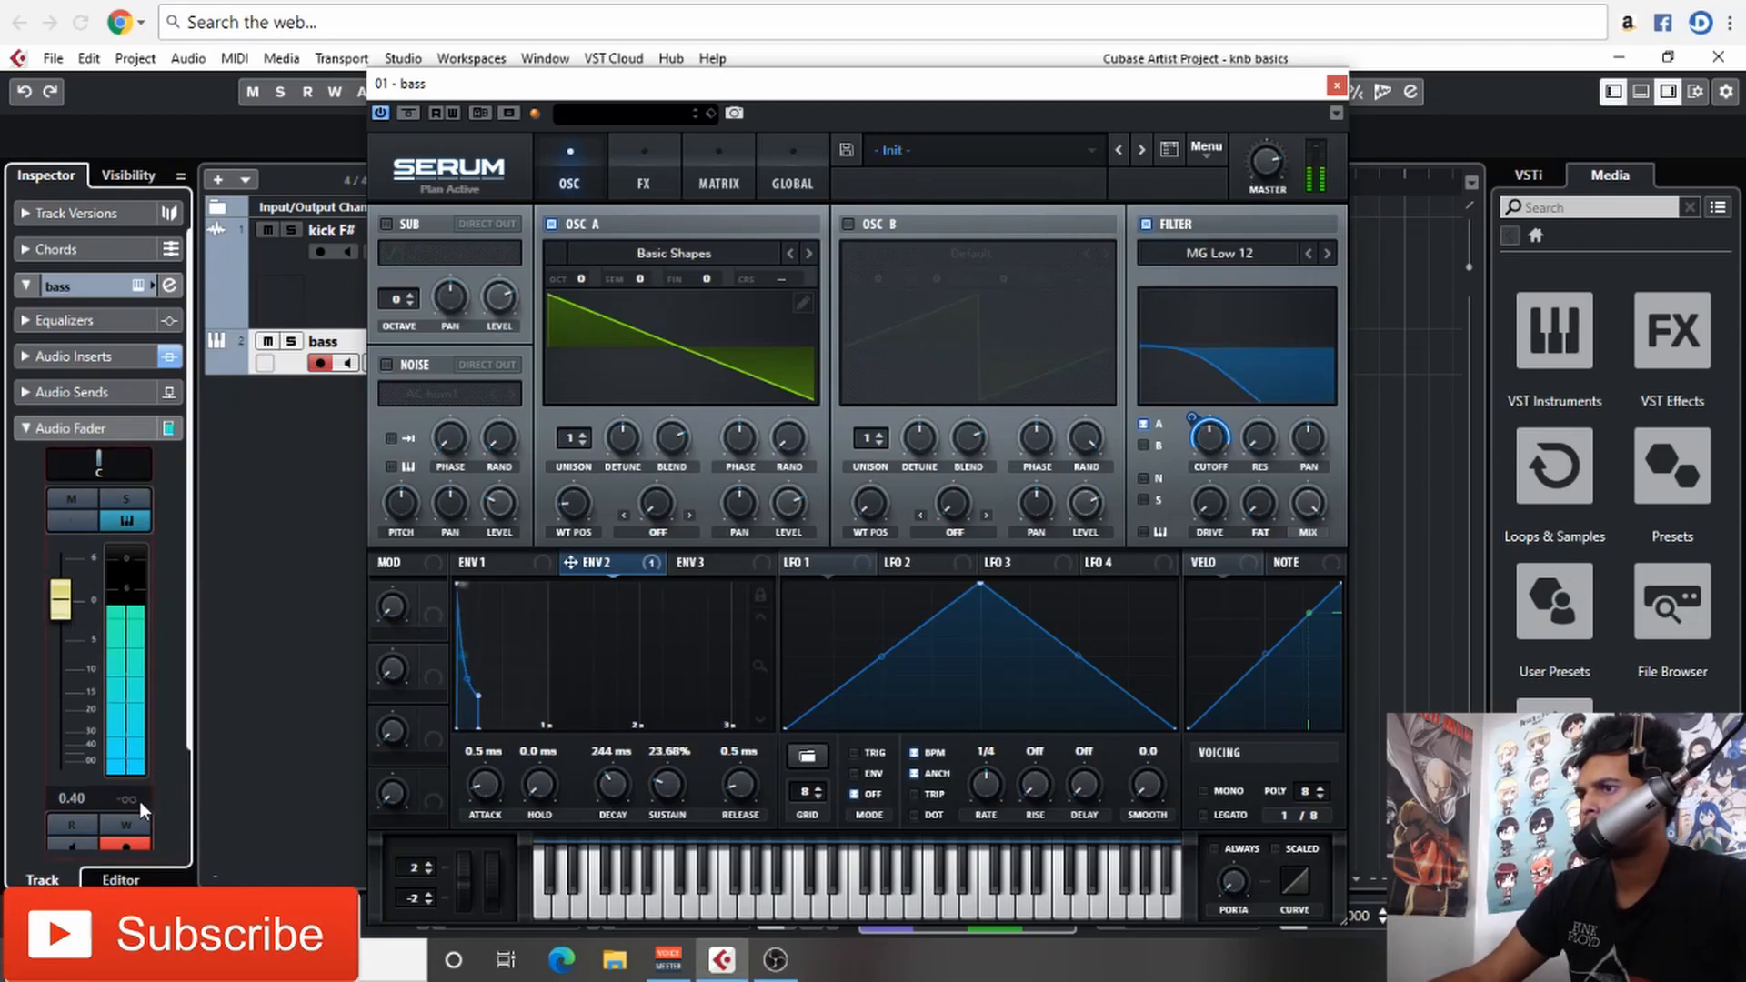
scroll(69, 598, "up", 1)
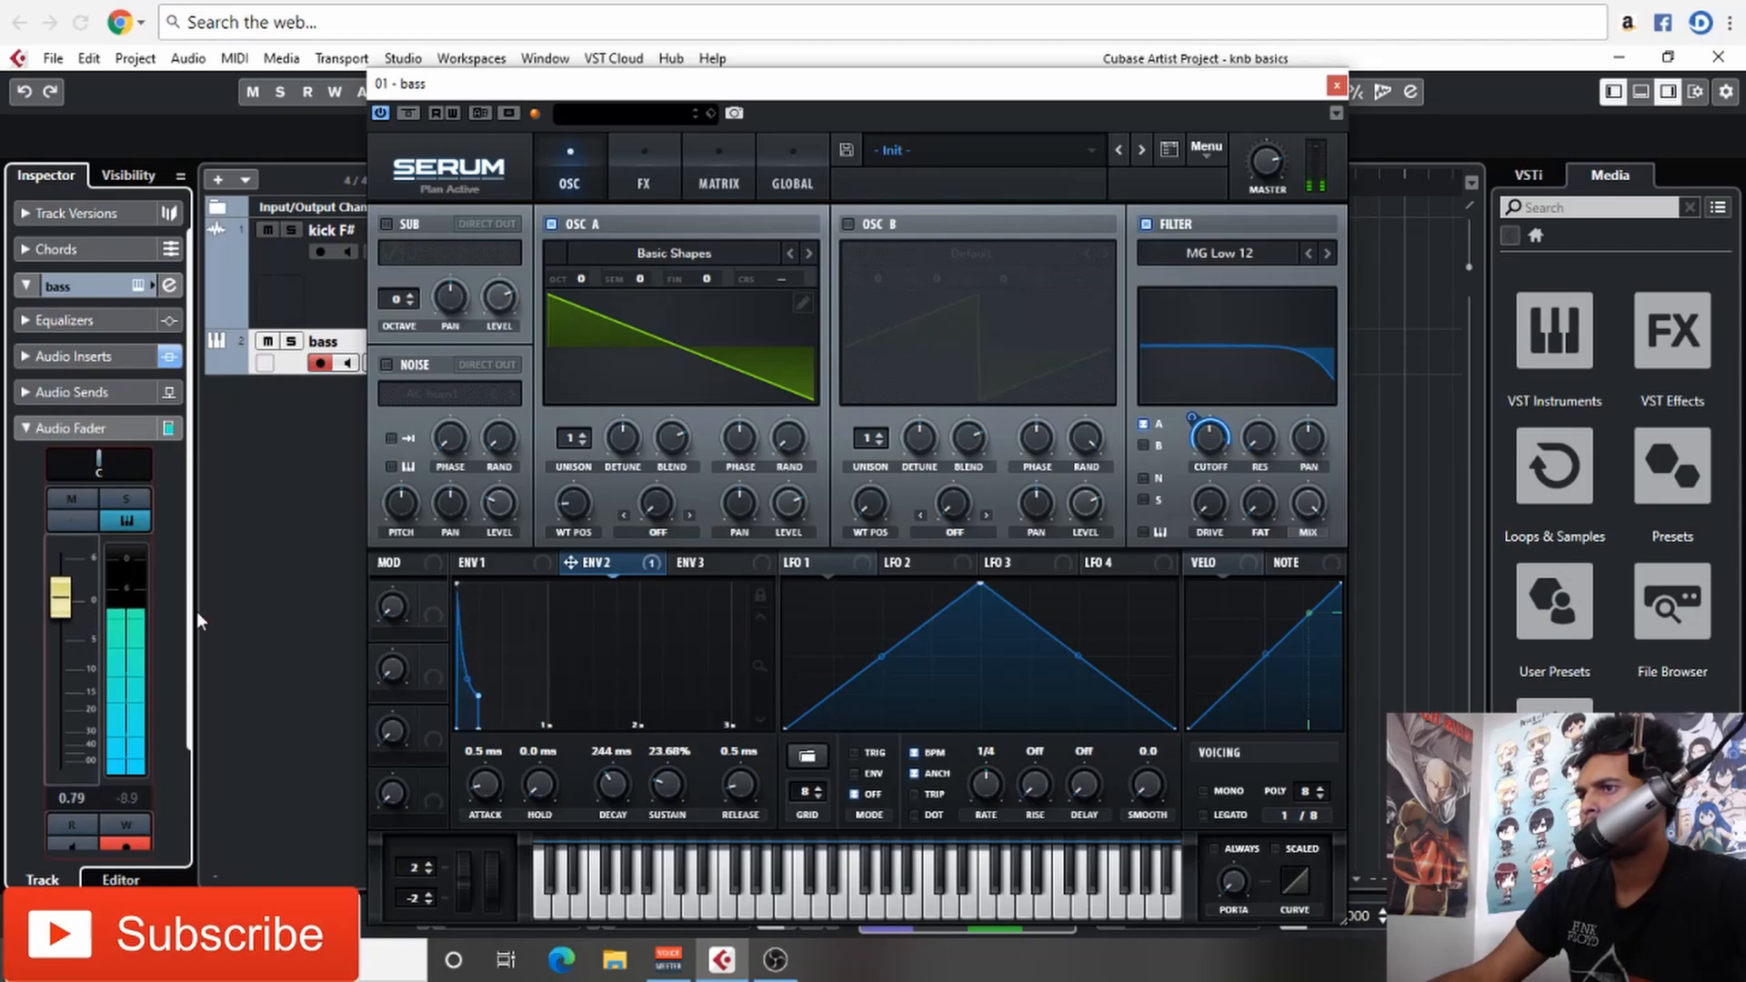
left_click(1336, 88)
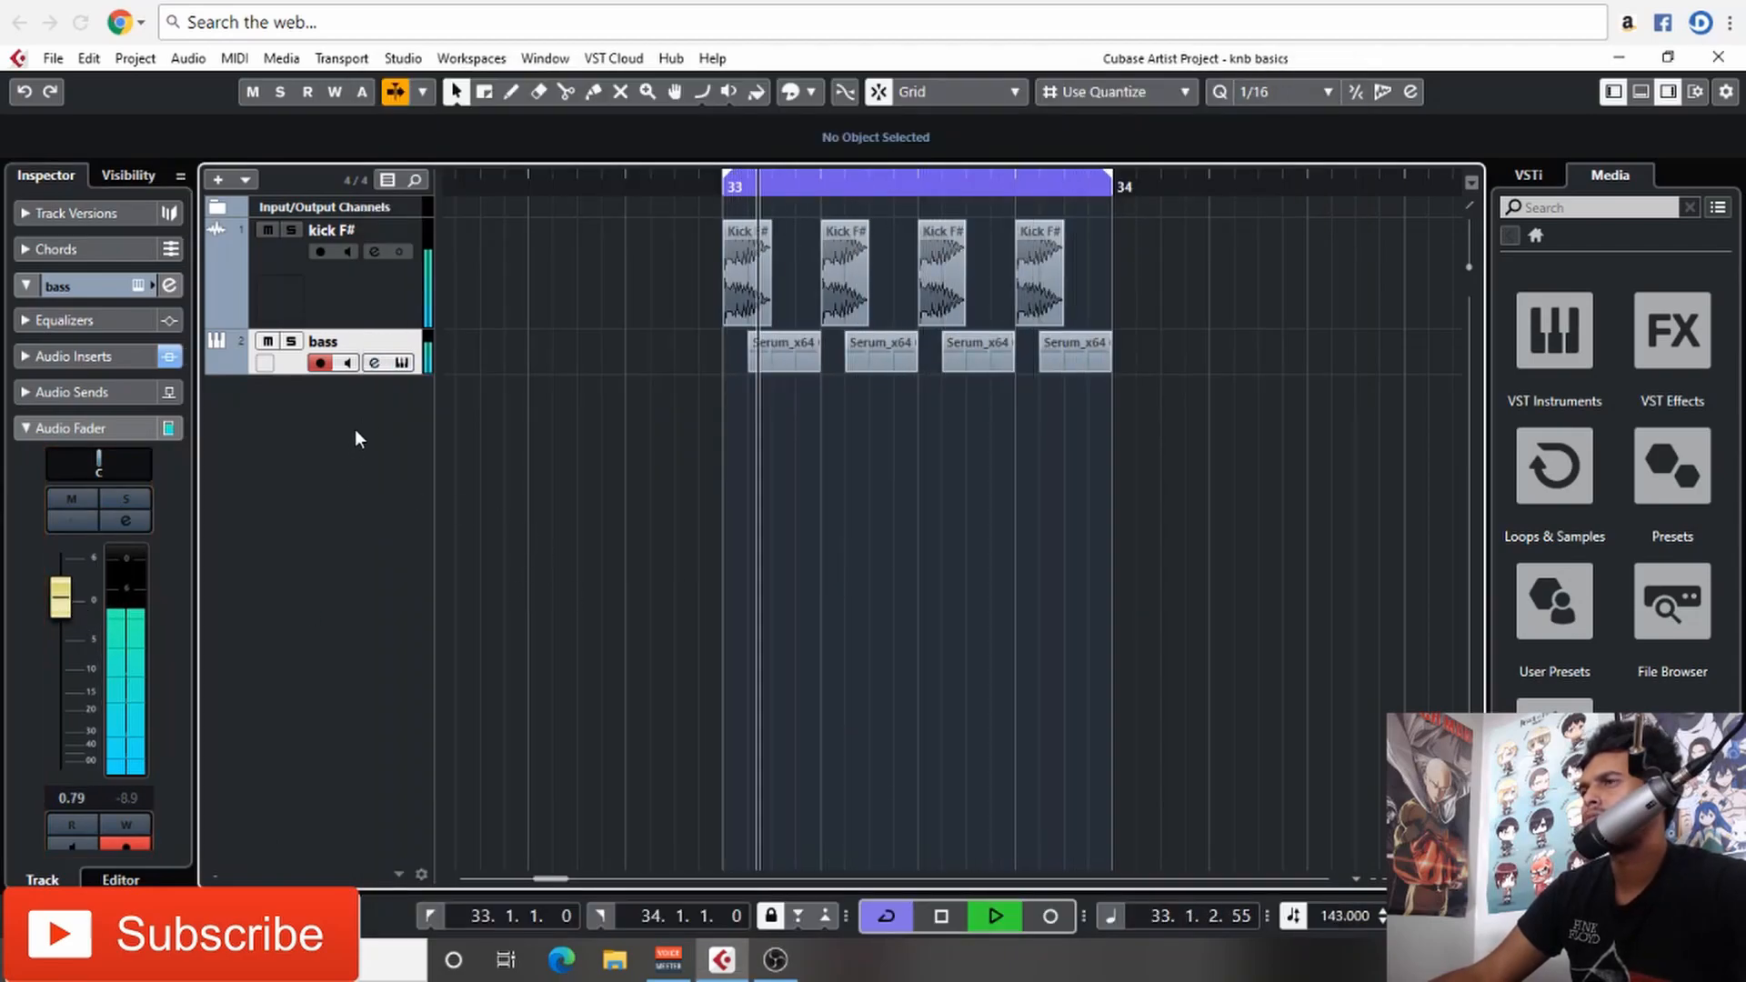
Step: Increase the bass track's height, and bypass and re-enable LFOTool to compare the sound with and without sidechaining
left_click_drag(293, 373, 291, 459)
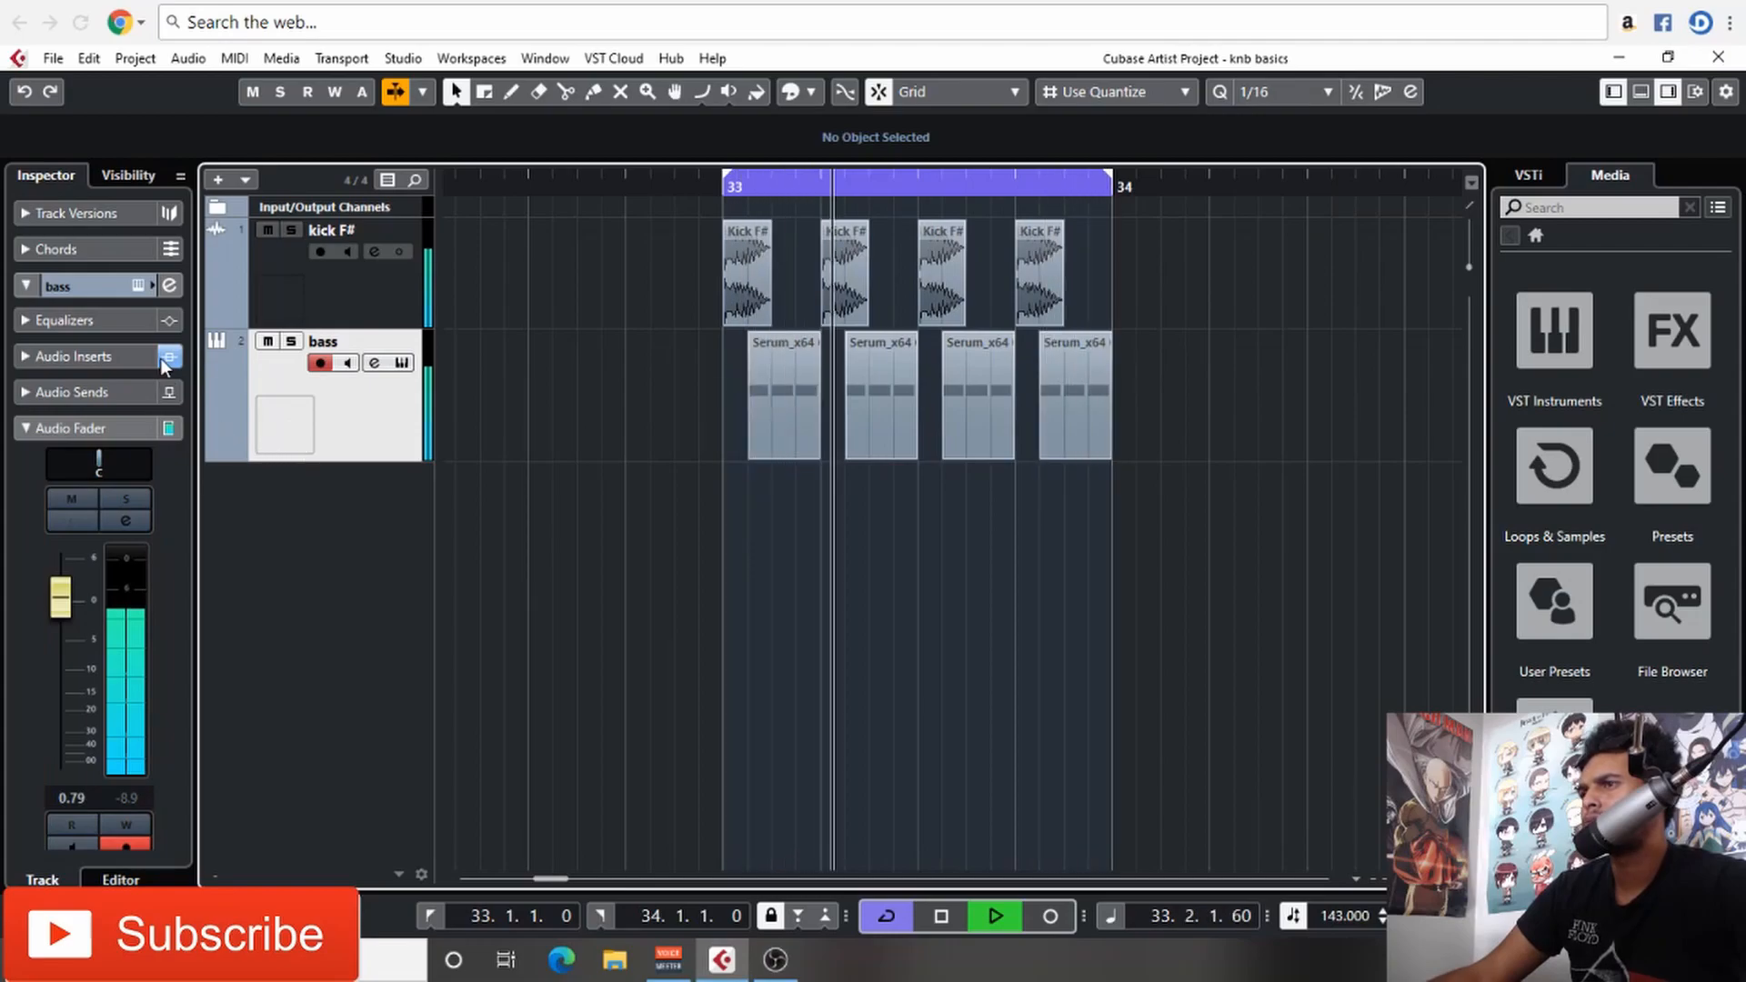
left_click(124, 357)
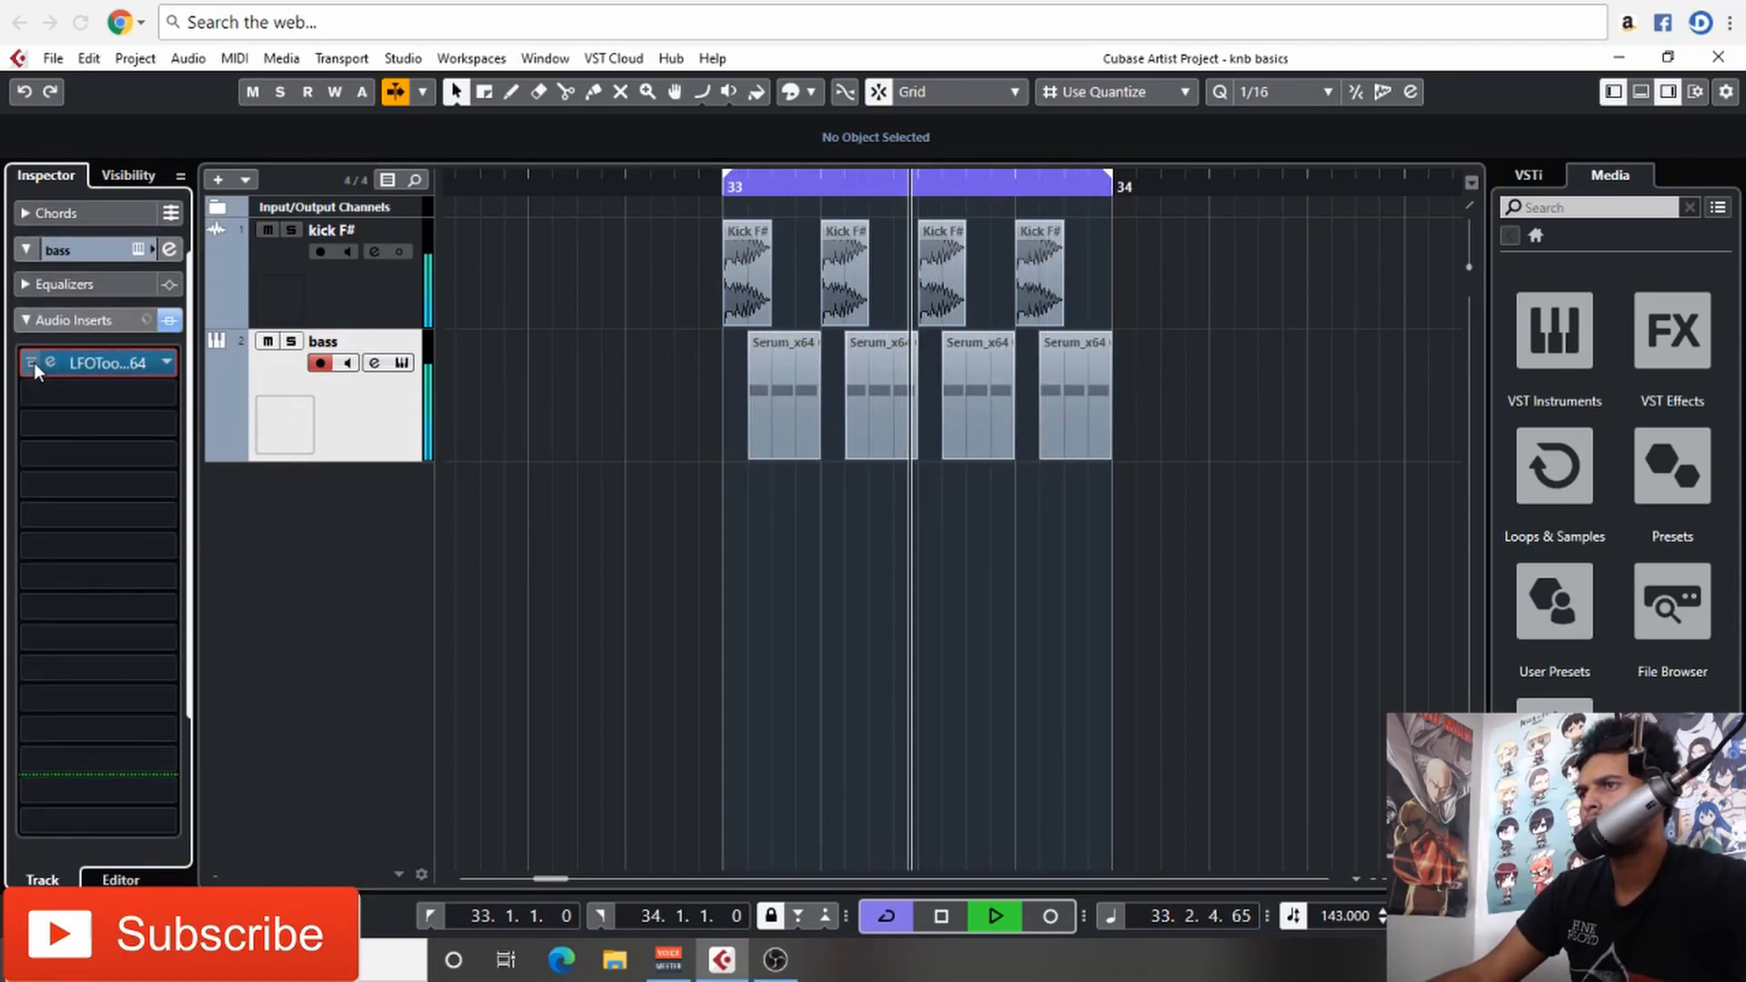
left_click(33, 362)
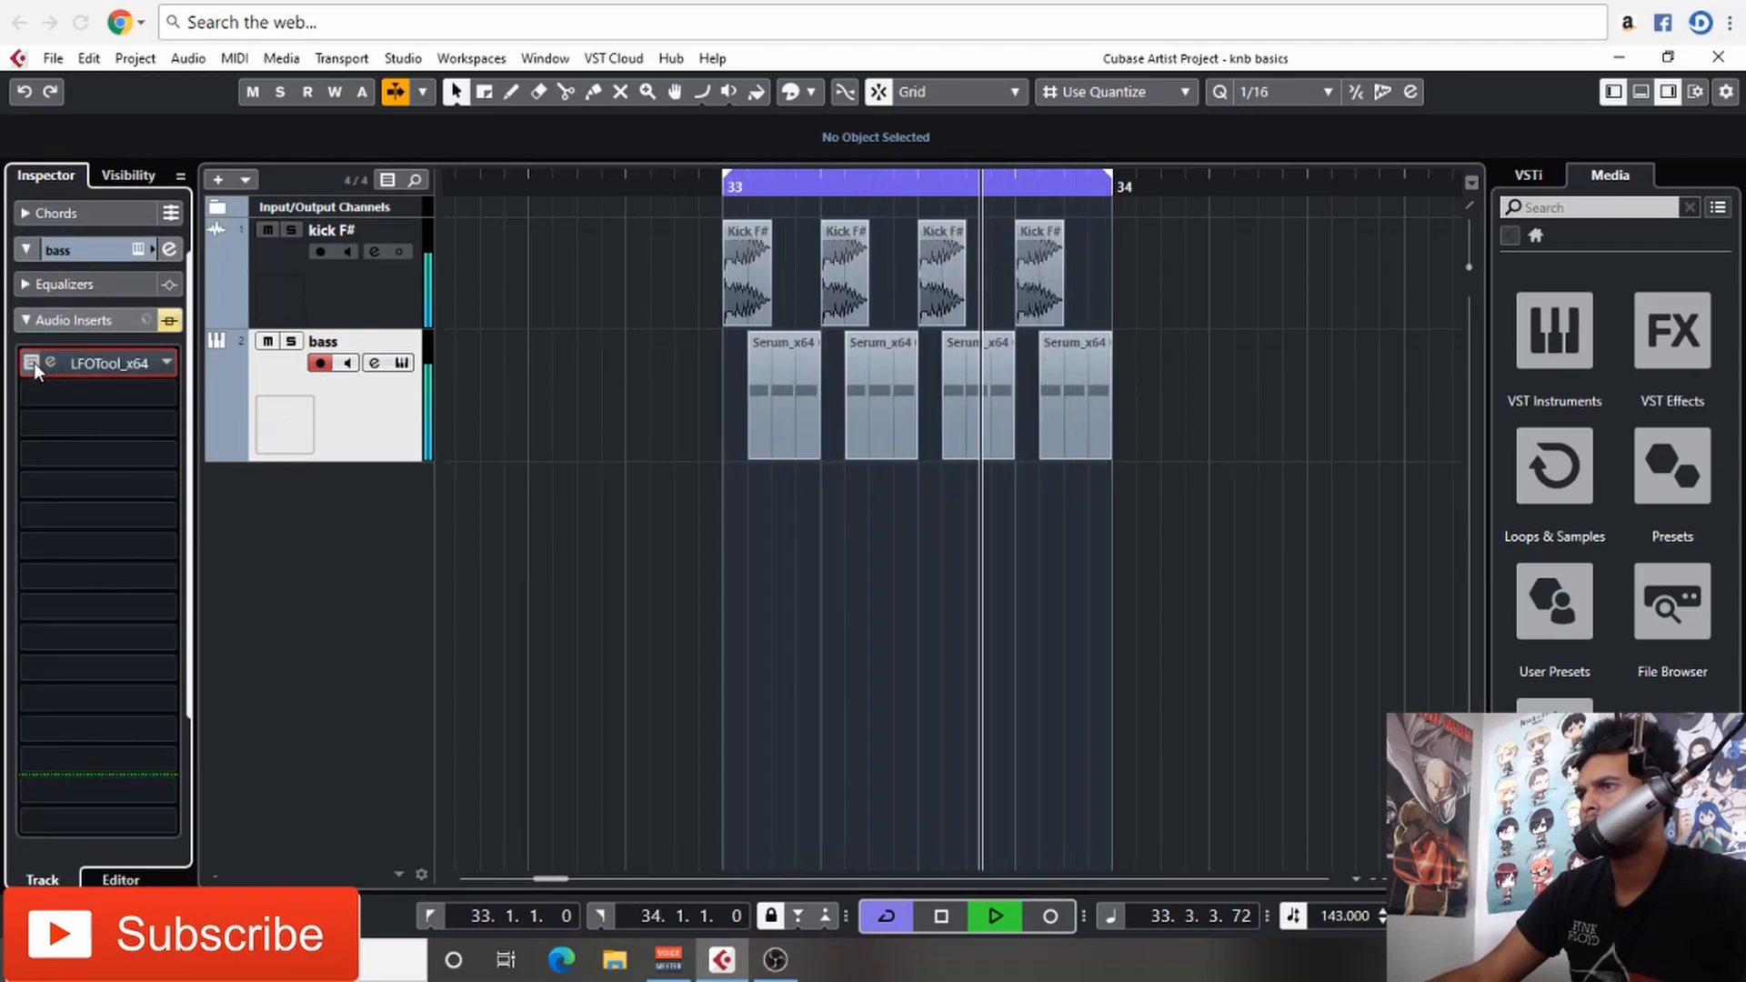
left_click(35, 362)
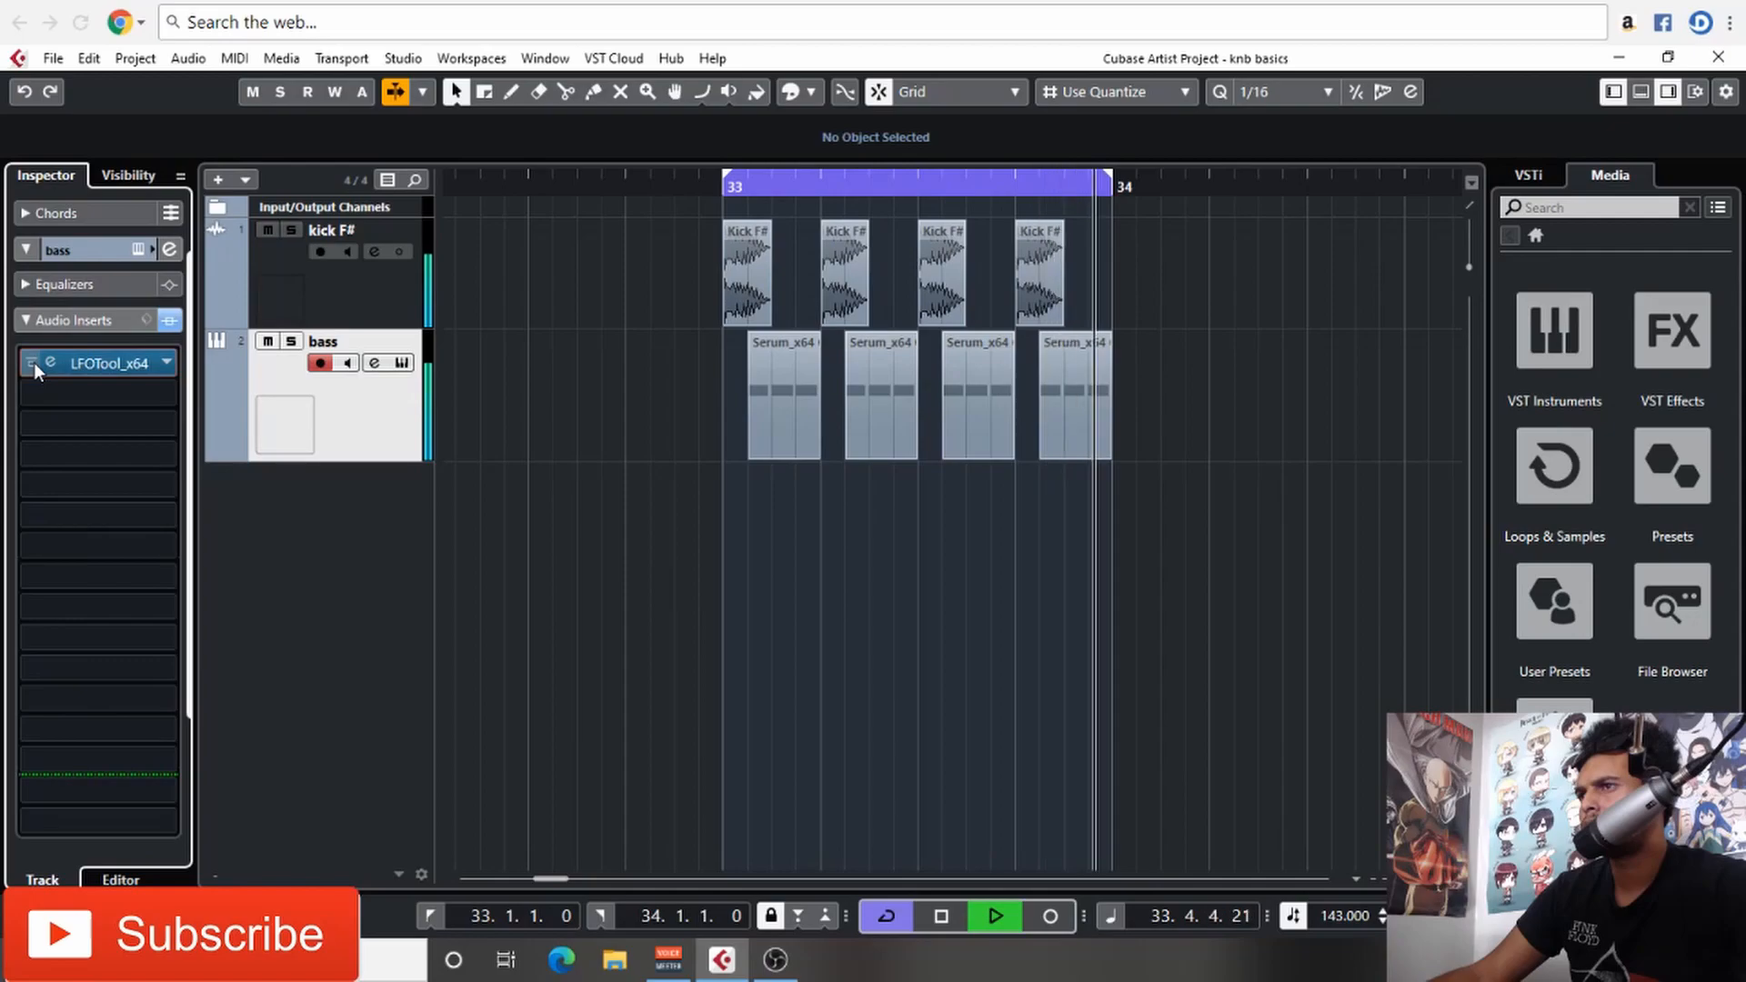
Step: Reopen Serum from the bass track, set the filter cutoff to about 410 Hz and close the instrument
left_click(95, 330)
left_click(138, 319)
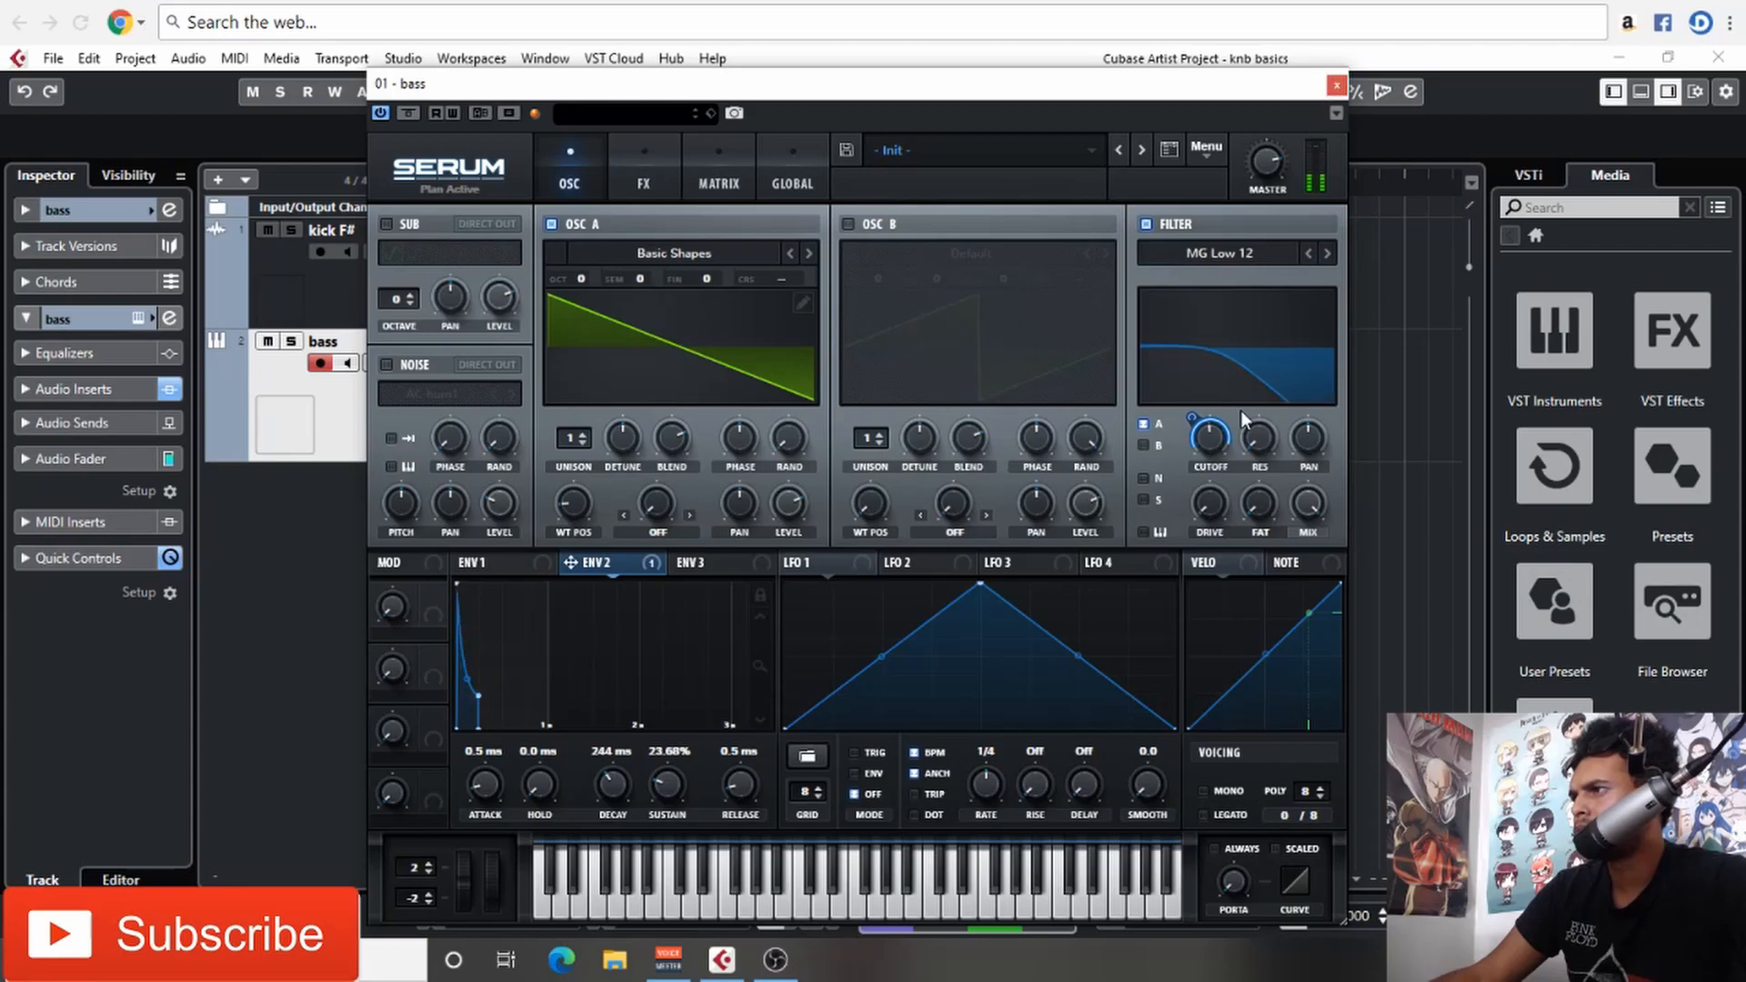
mouse_move(1213, 460)
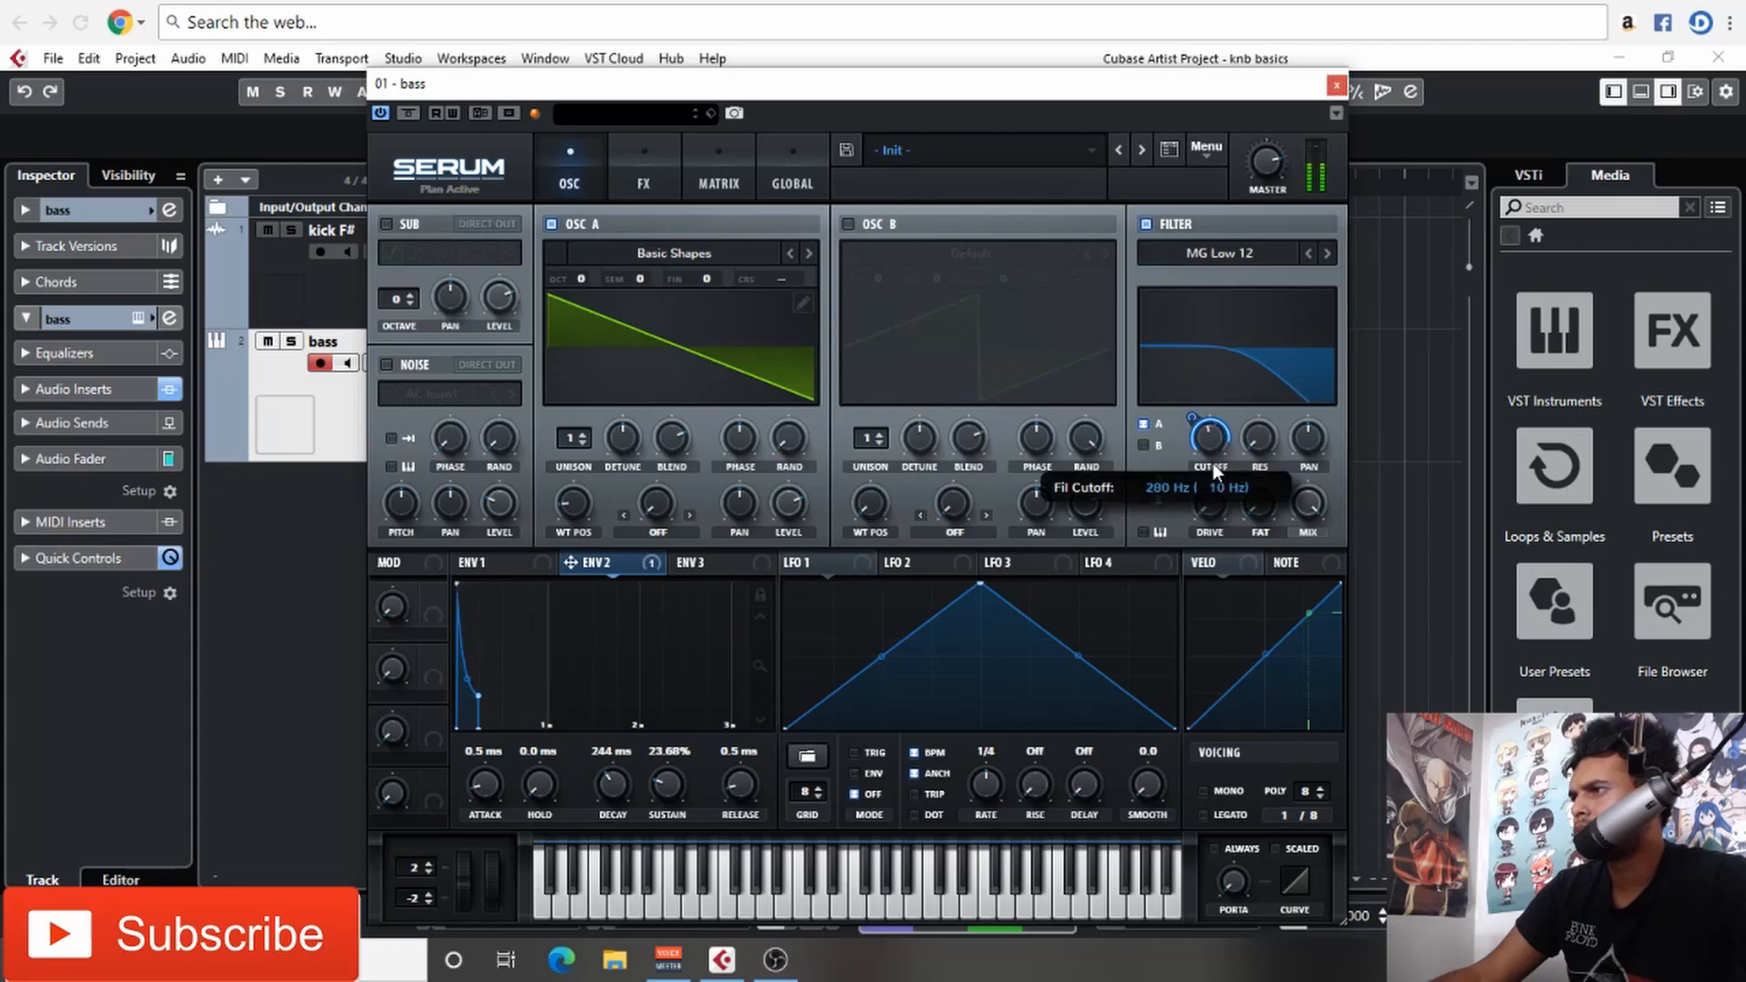
left_click_drag(1210, 451, 1209, 438)
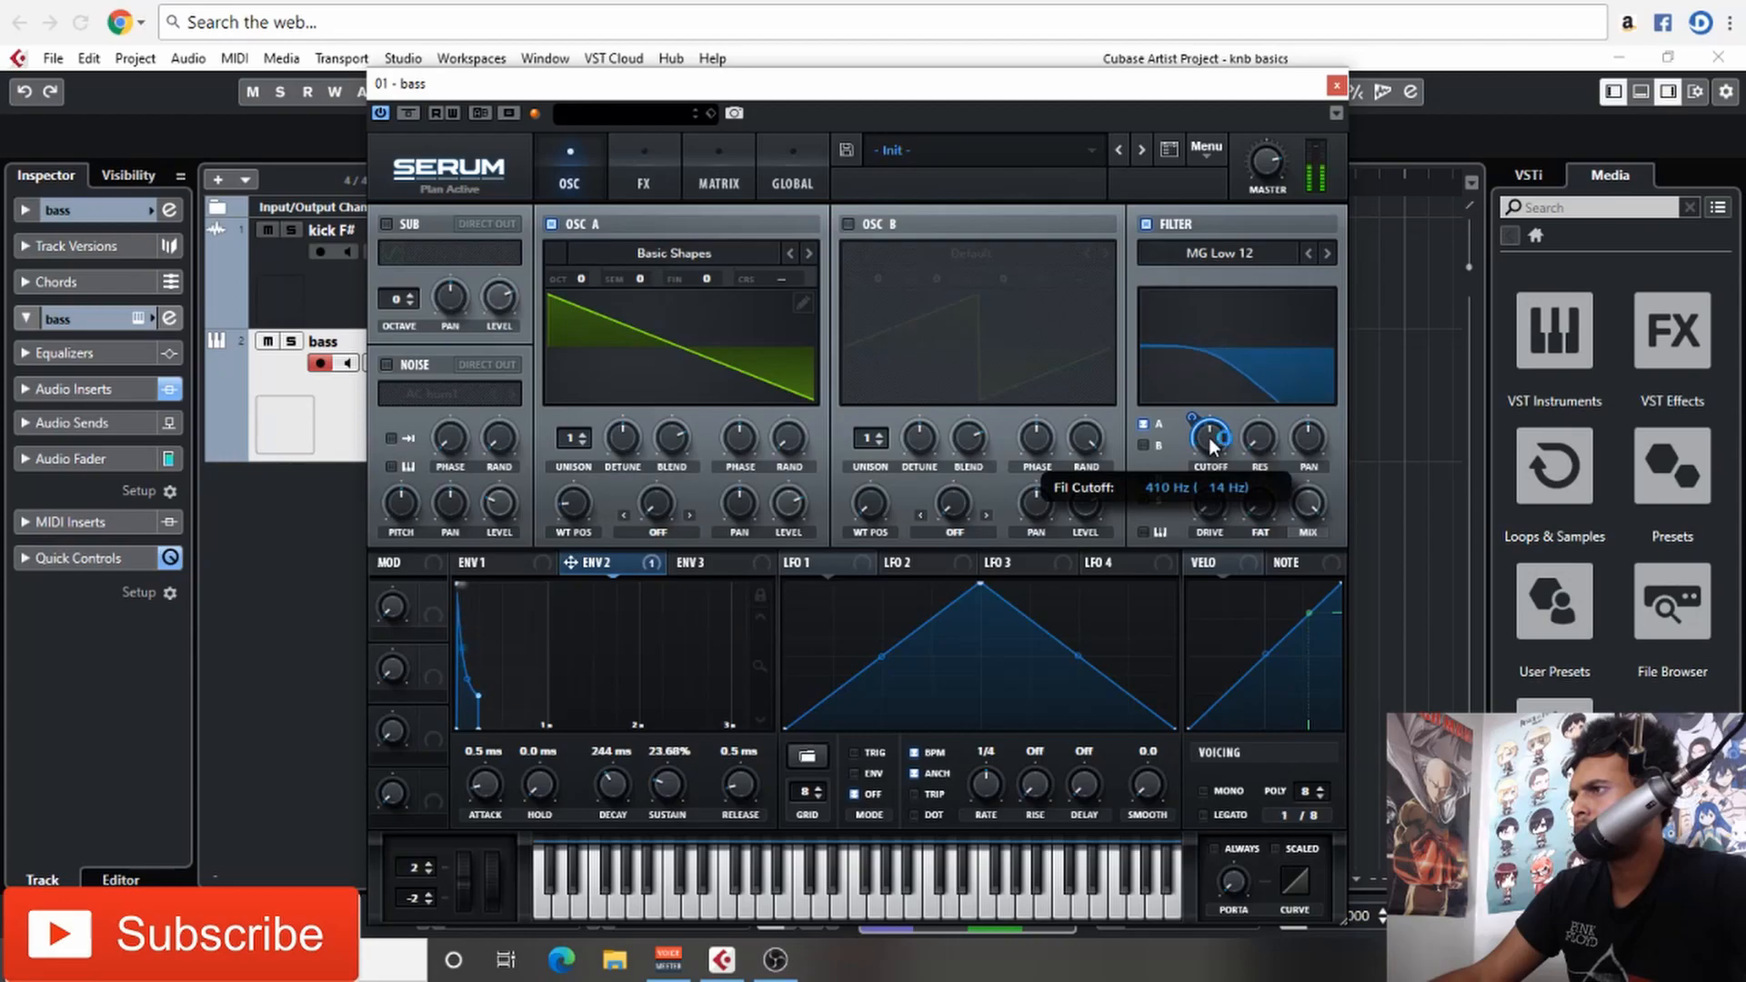
left_click(1336, 87)
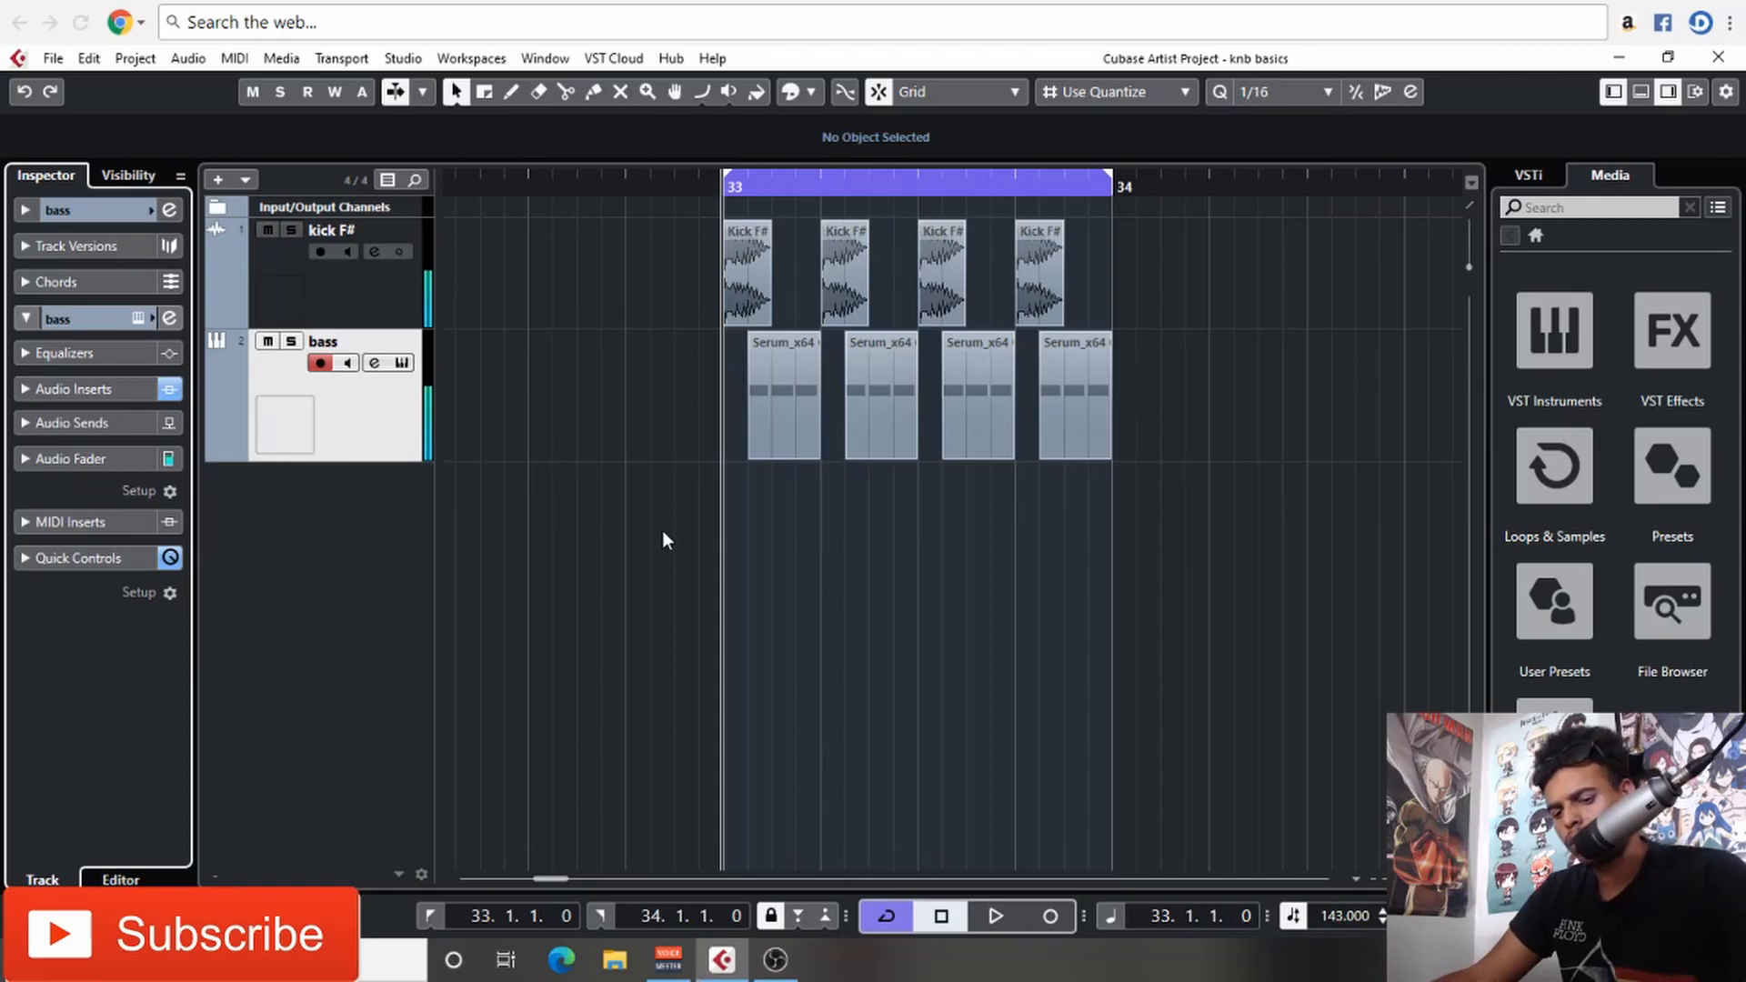